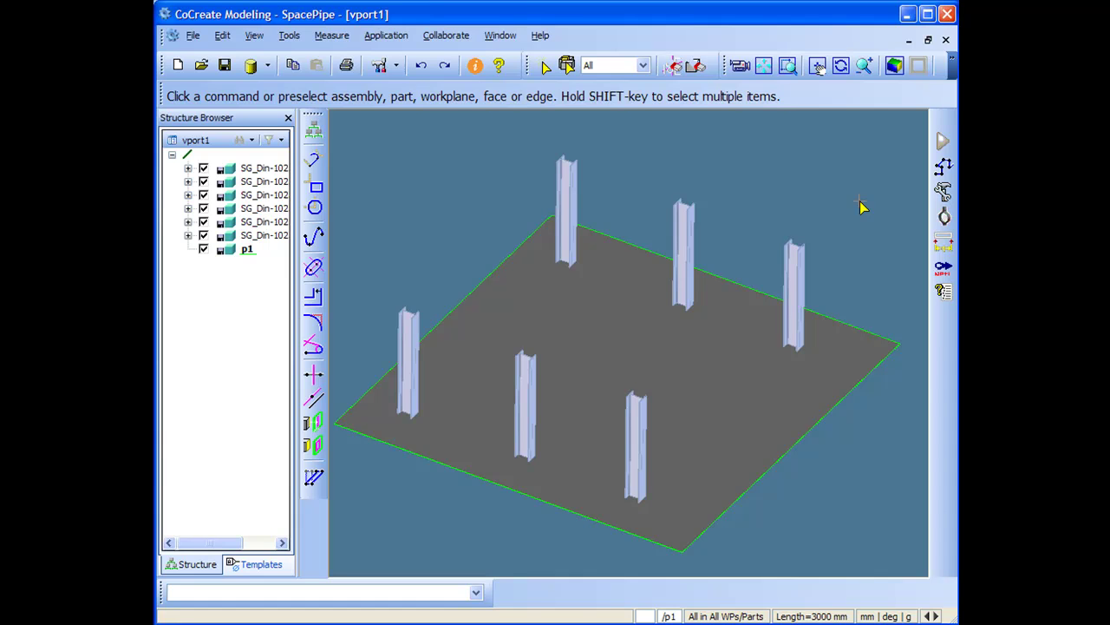
- Start a new pump and take the standard ISO 3661 size DN80/DN50 with diameter 315 from the size table
middle_drag(734, 347, 708, 337)
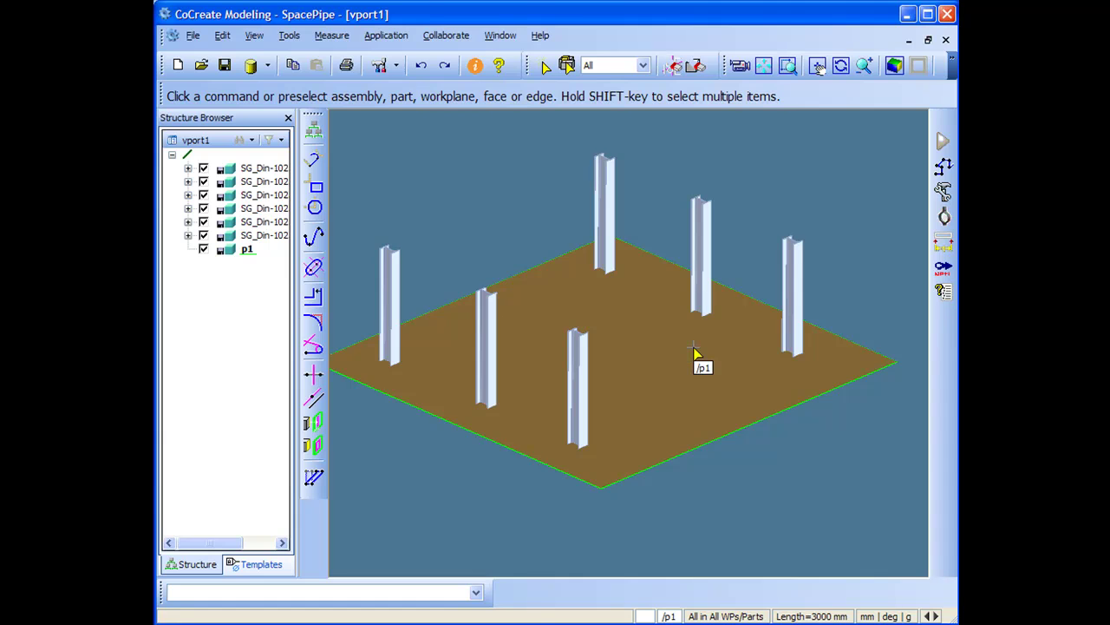
click(386, 35)
click(406, 87)
click(940, 166)
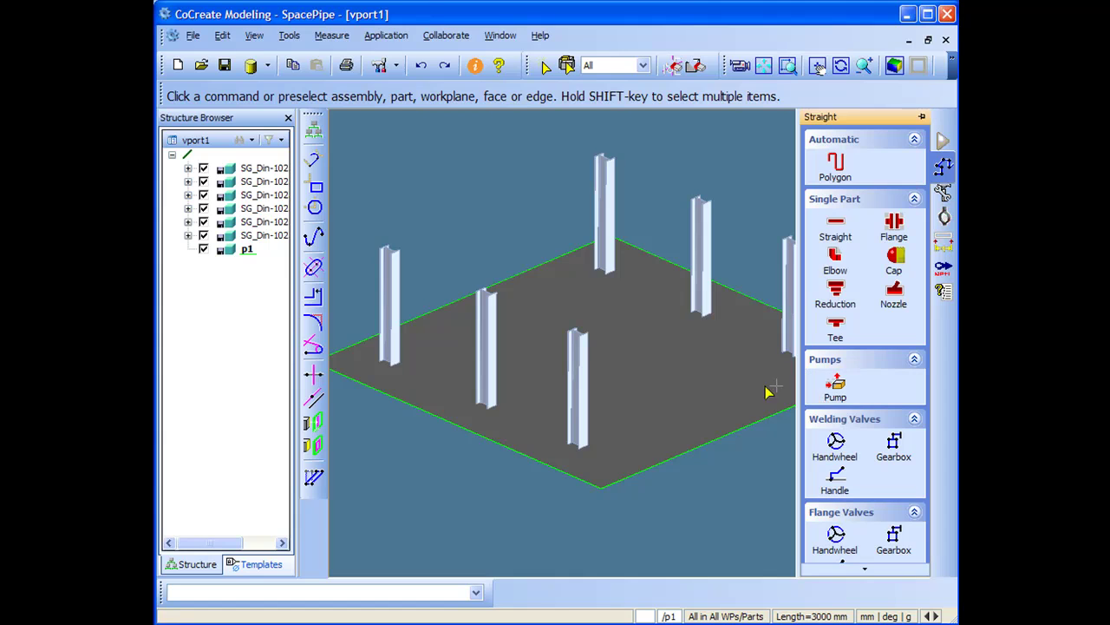
click(838, 391)
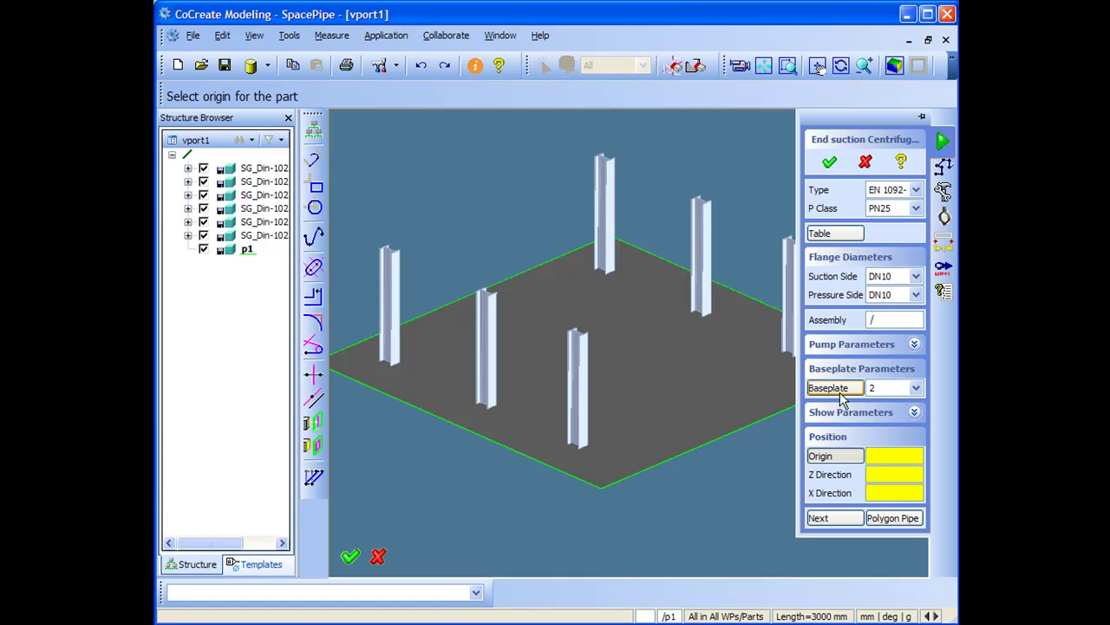
click(848, 237)
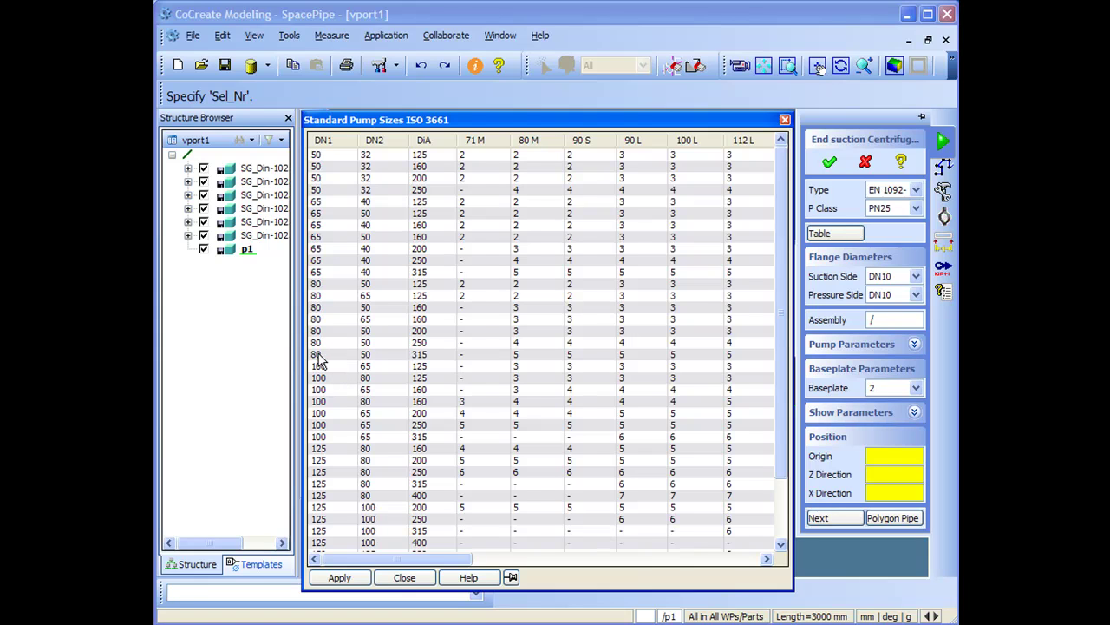
double_click(583, 354)
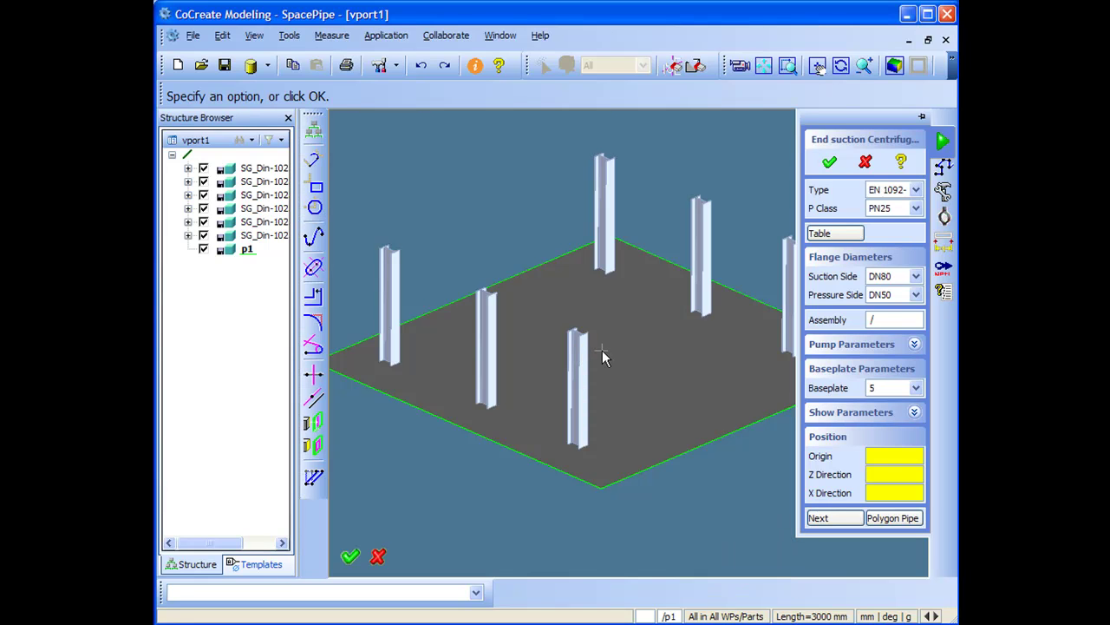
- Review the pump and baseplate parameters and place the pump on the floor plate, with its X direction along the plate's edge
click(915, 345)
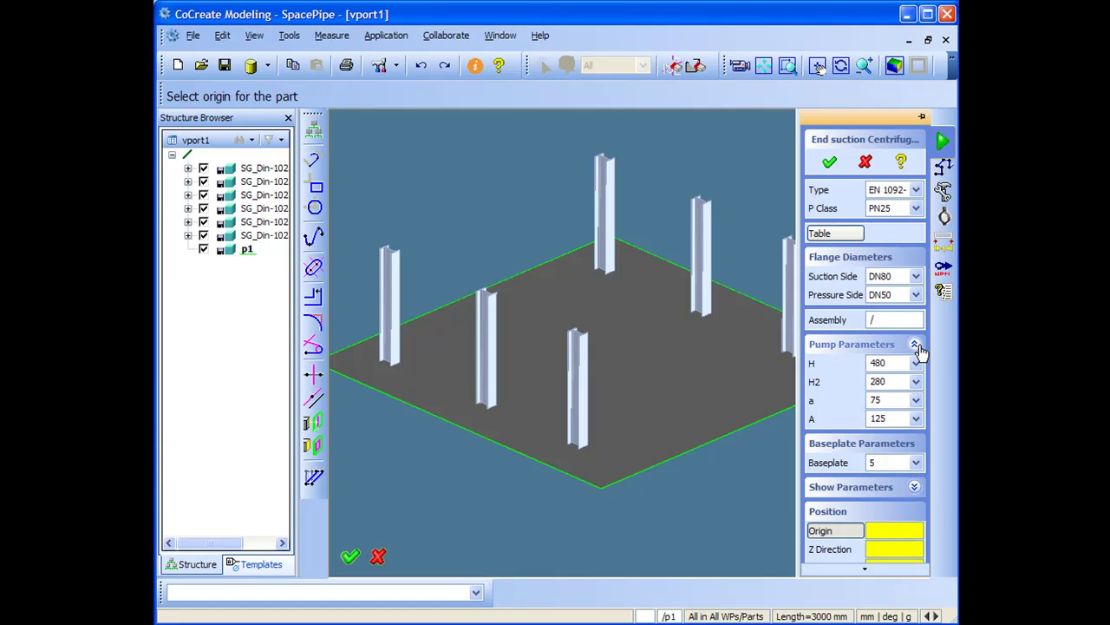
click(916, 345)
click(916, 413)
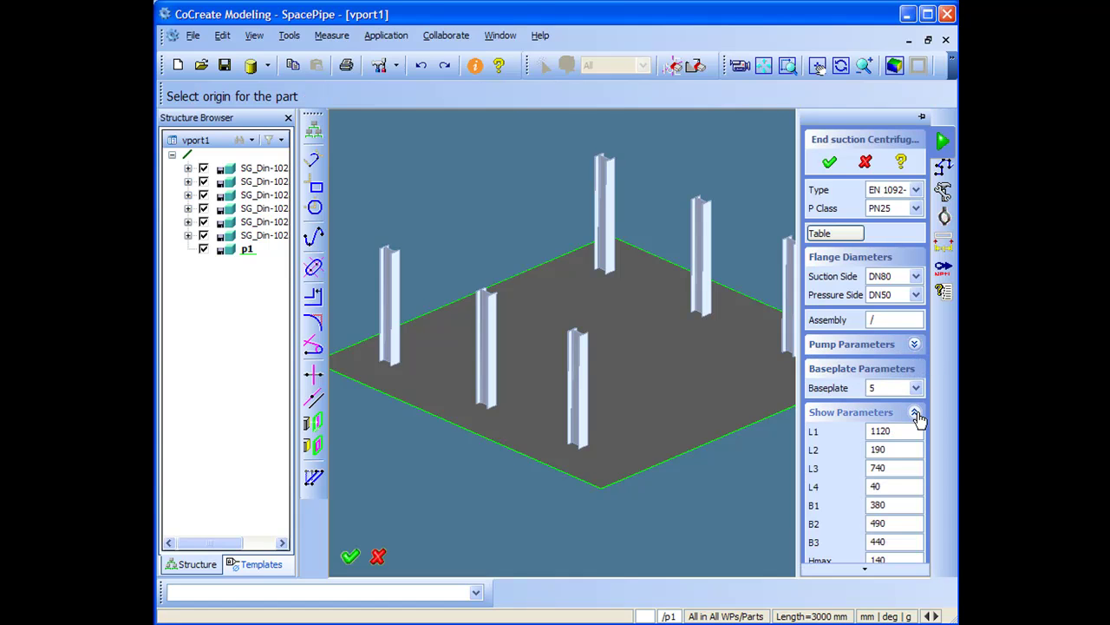
click(916, 413)
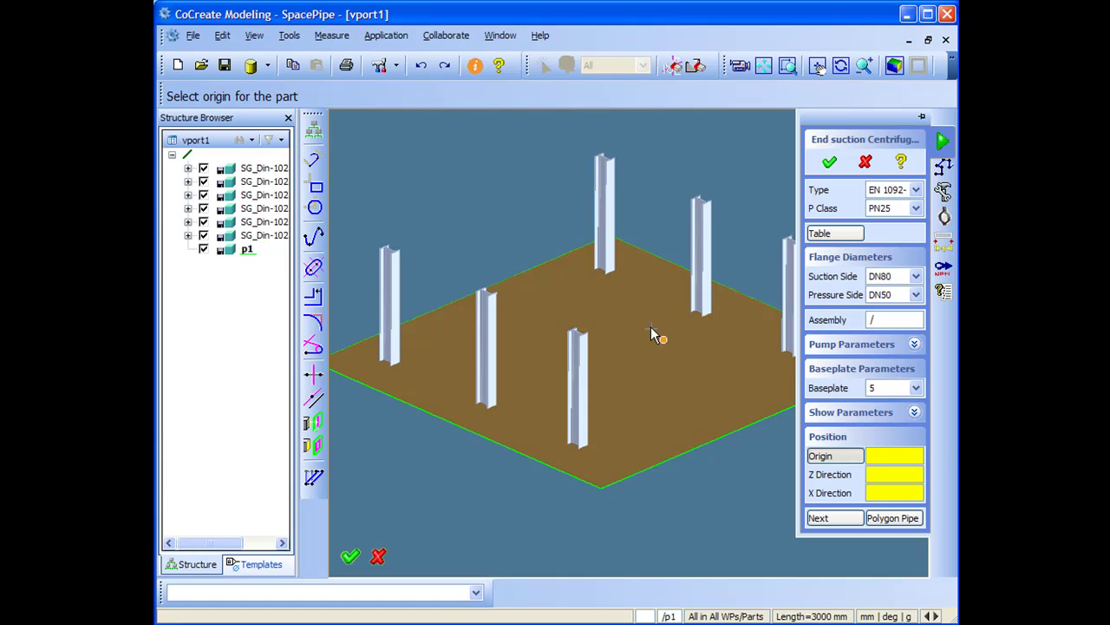
click(581, 319)
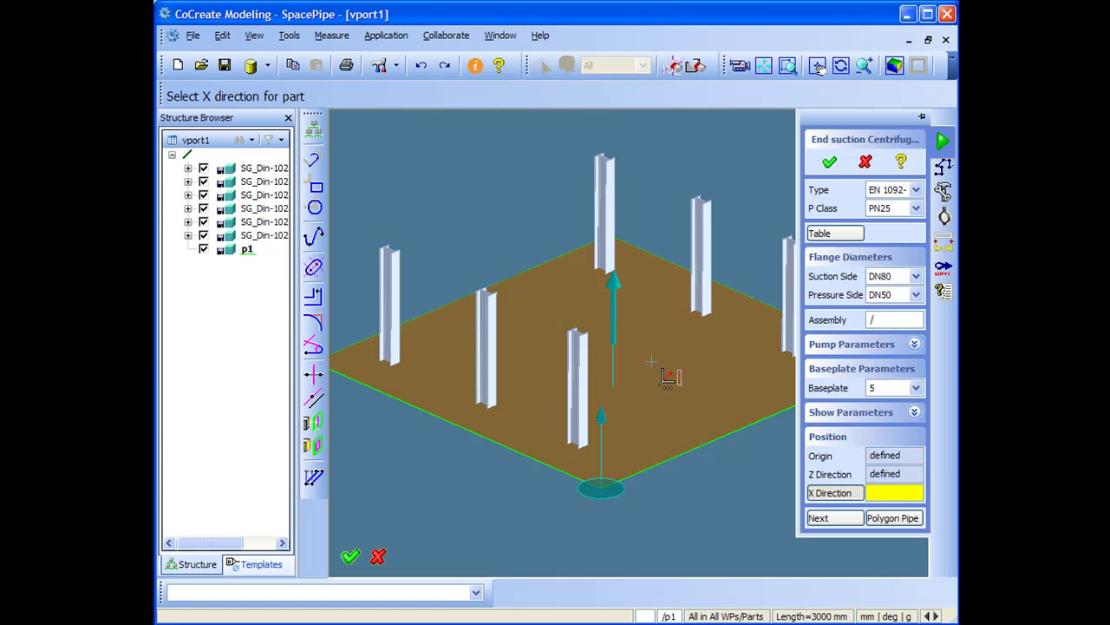
click(708, 444)
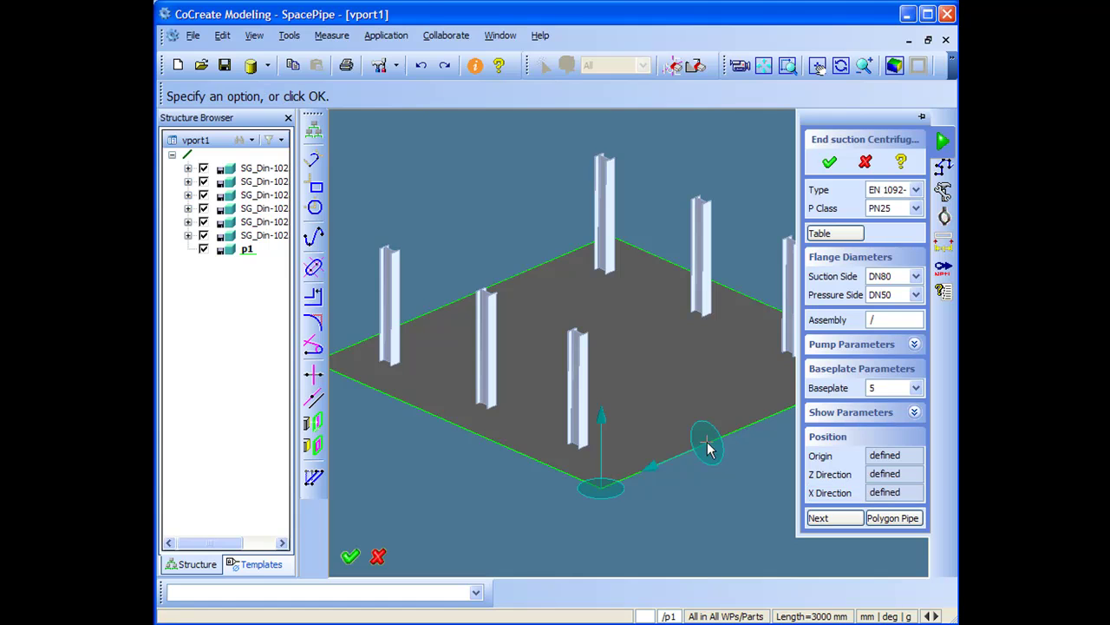
click(829, 161)
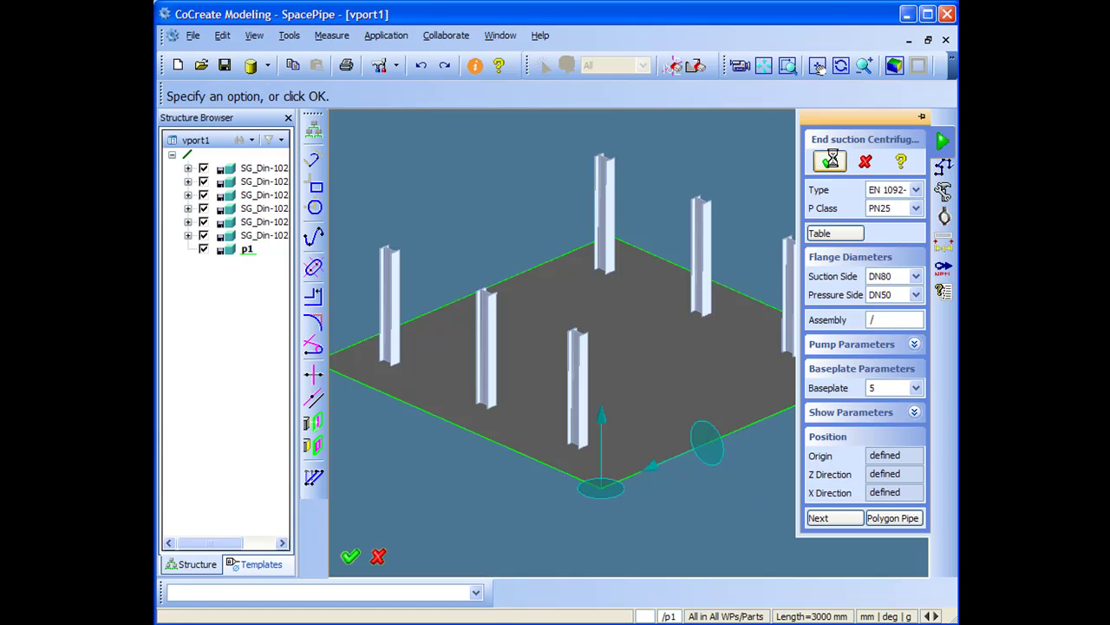
- Add connecting flanges with gaskets to the pump's DN80 suction side and DN50 pressure side
middle_drag(656, 174, 652, 391)
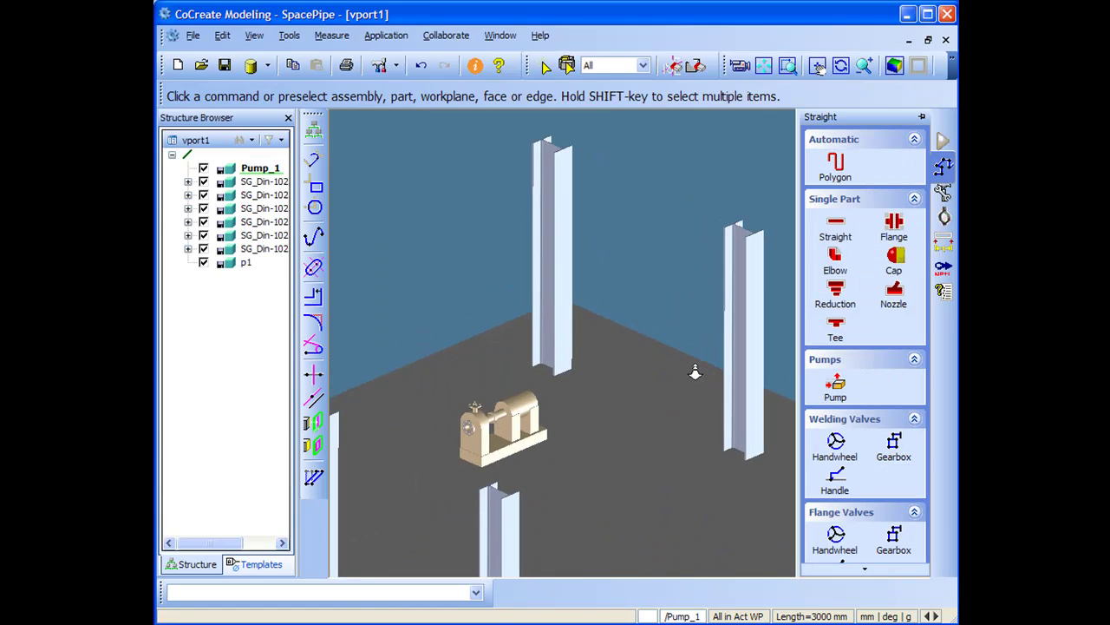
middle_drag(596, 364, 730, 205)
scroll(694, 391, up, 8)
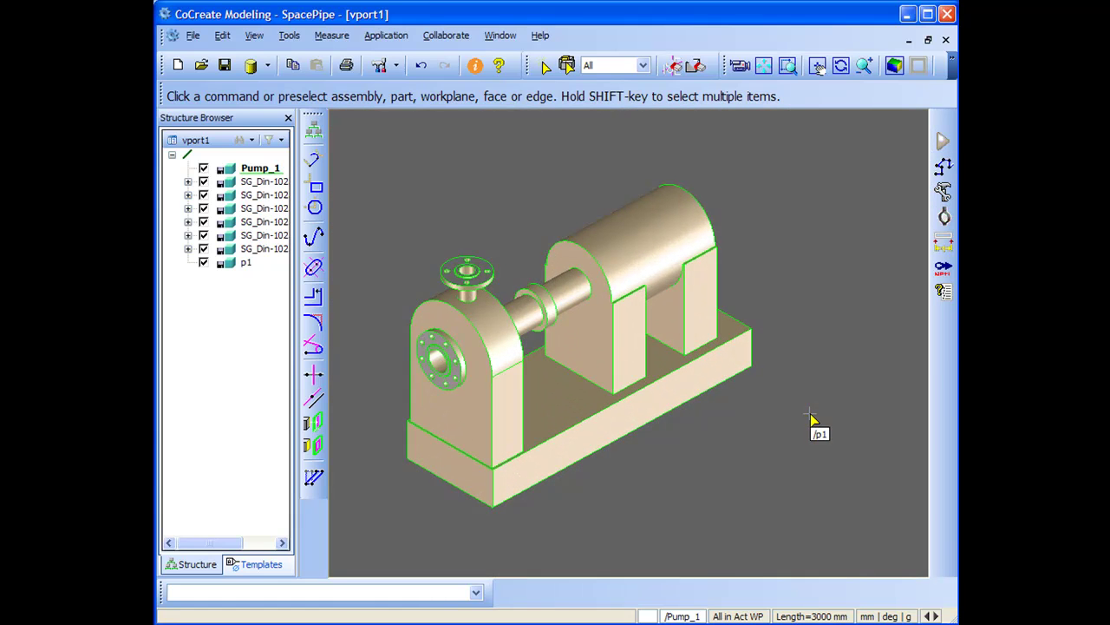
click(468, 373)
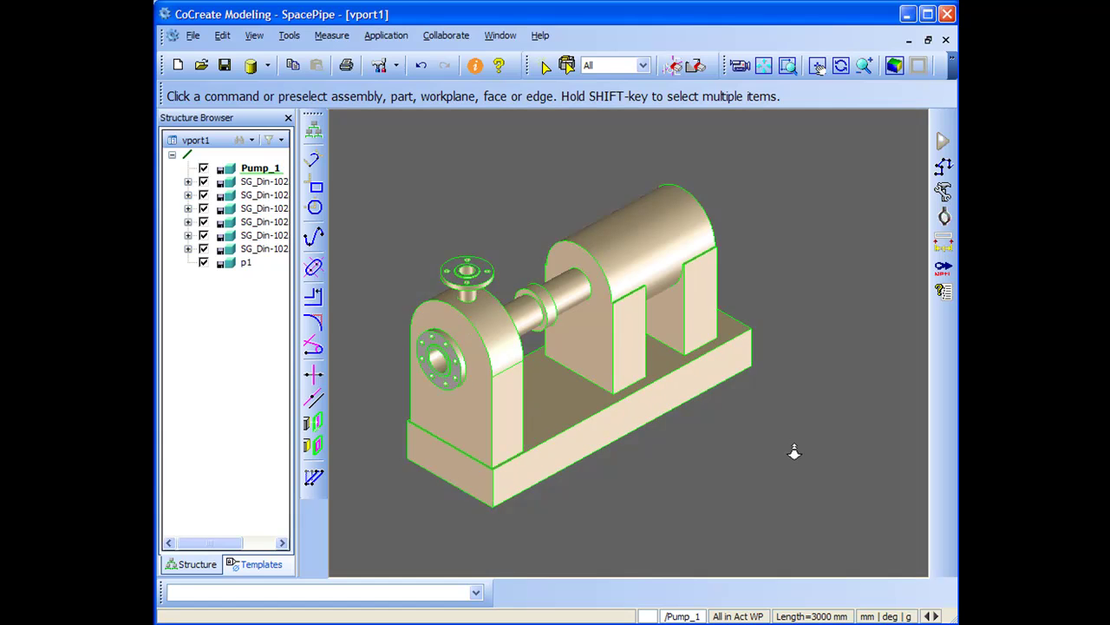
scroll(792, 451, down, 3)
click(946, 166)
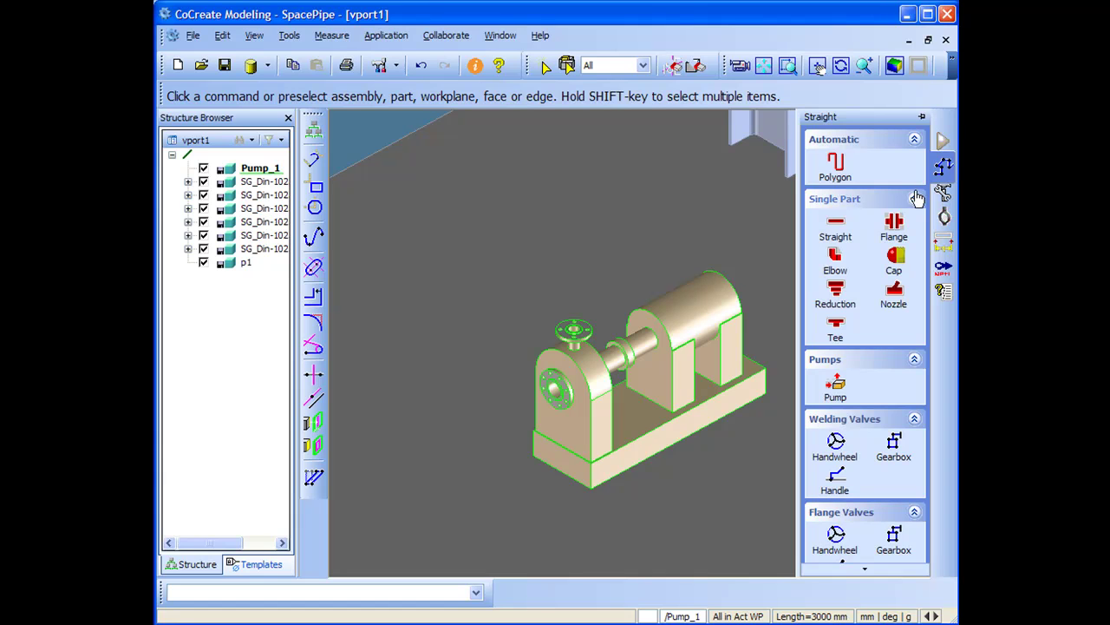
click(895, 232)
scroll(596, 416, up, 3)
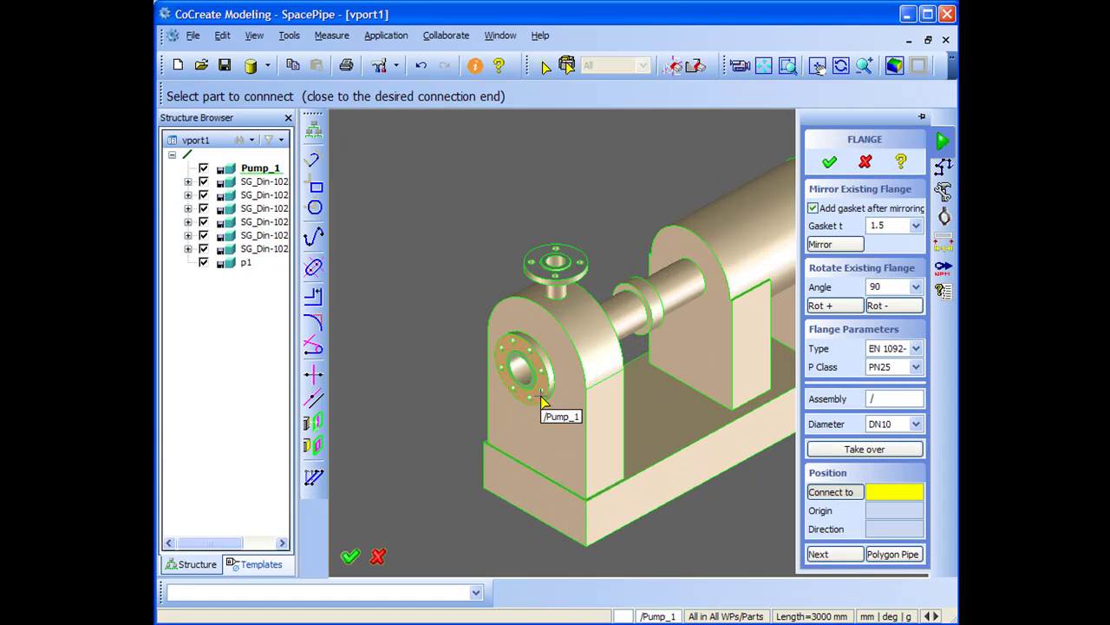
click(542, 400)
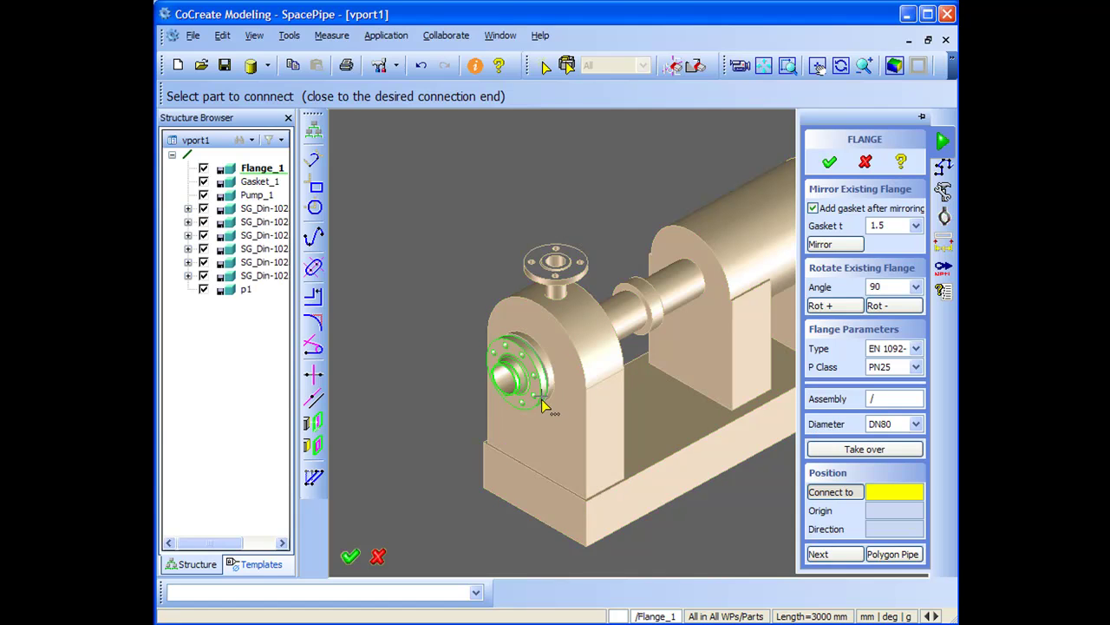
click(578, 272)
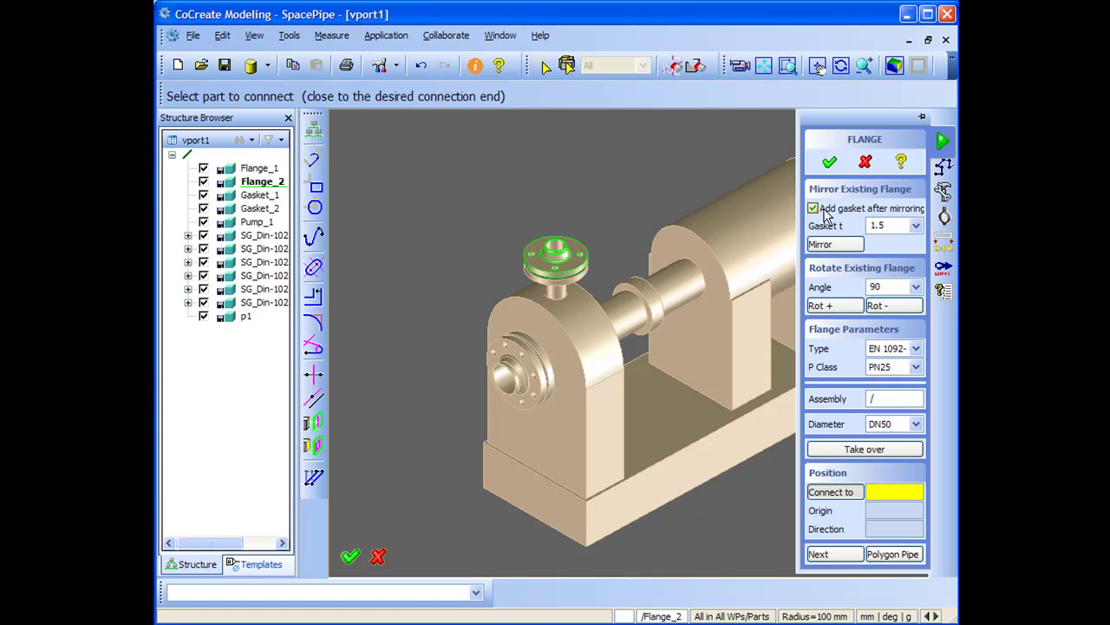
click(829, 162)
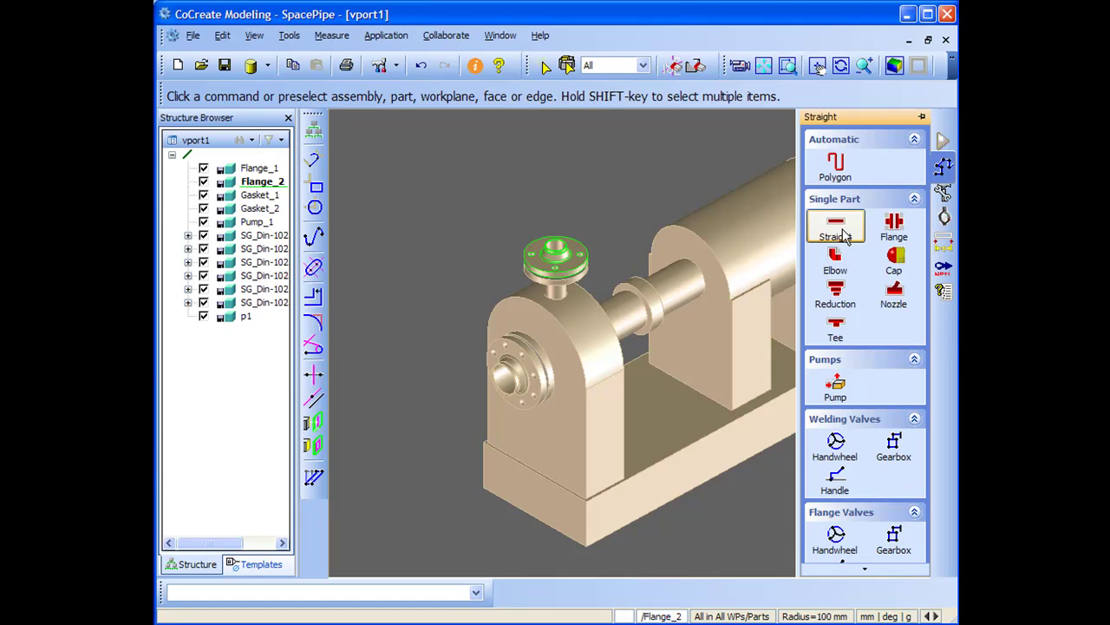
- Start a DN80 polygon pipe and set its predefined color to Red2
click(837, 169)
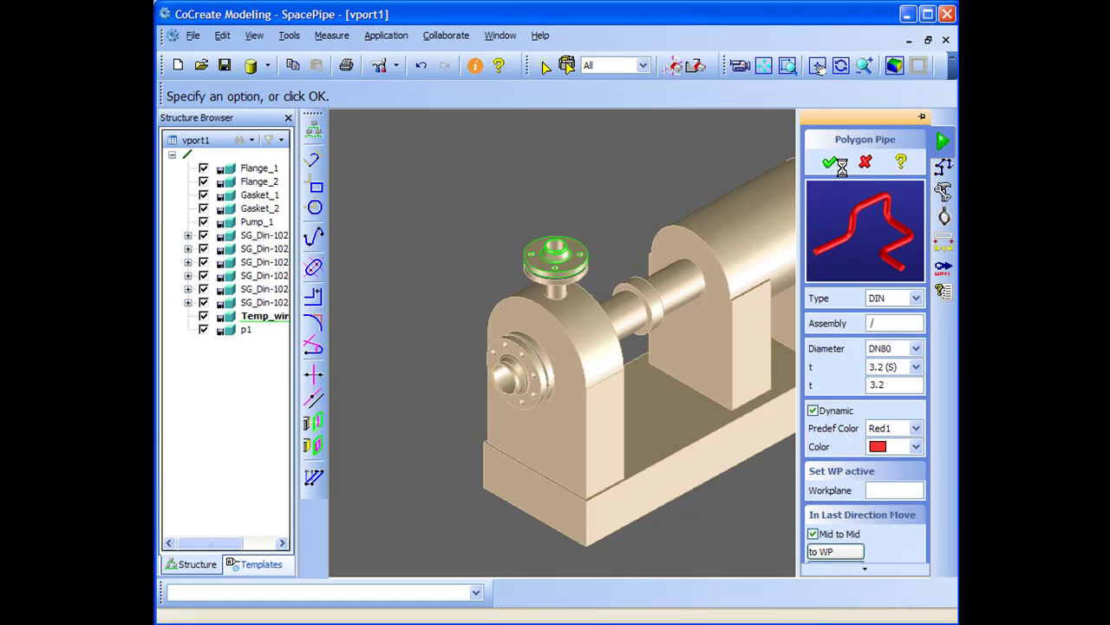
click(918, 428)
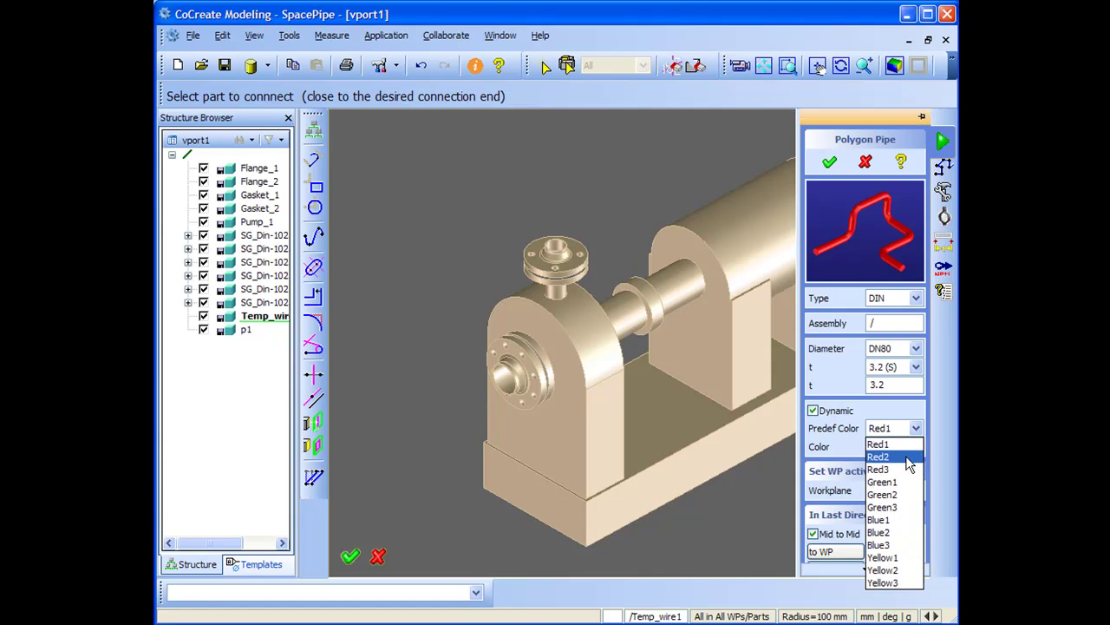
click(908, 469)
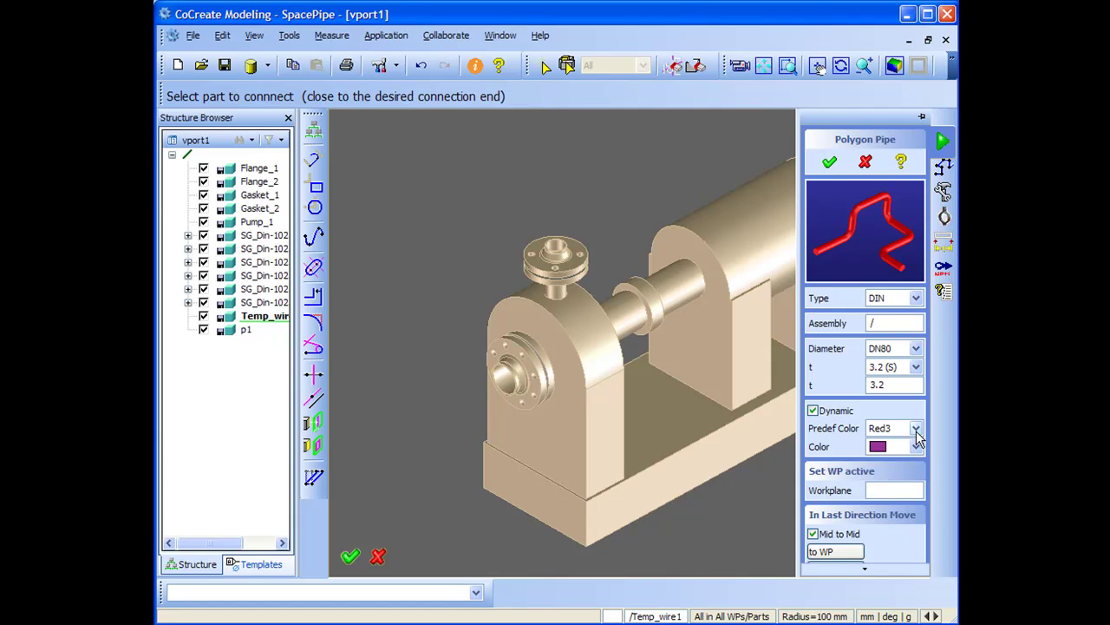
click(917, 428)
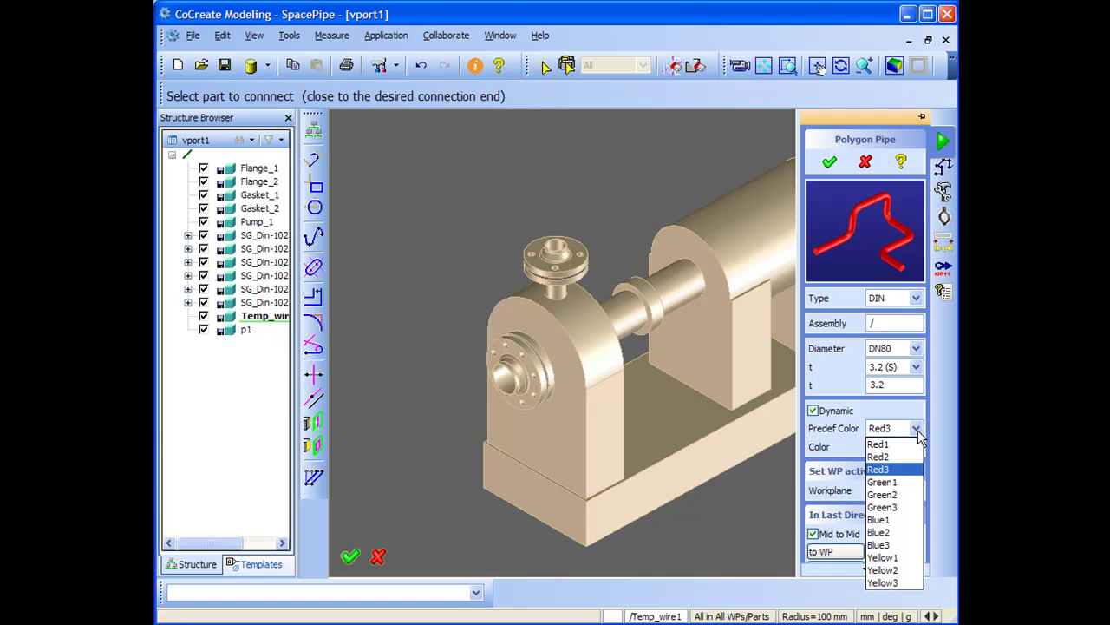
click(902, 457)
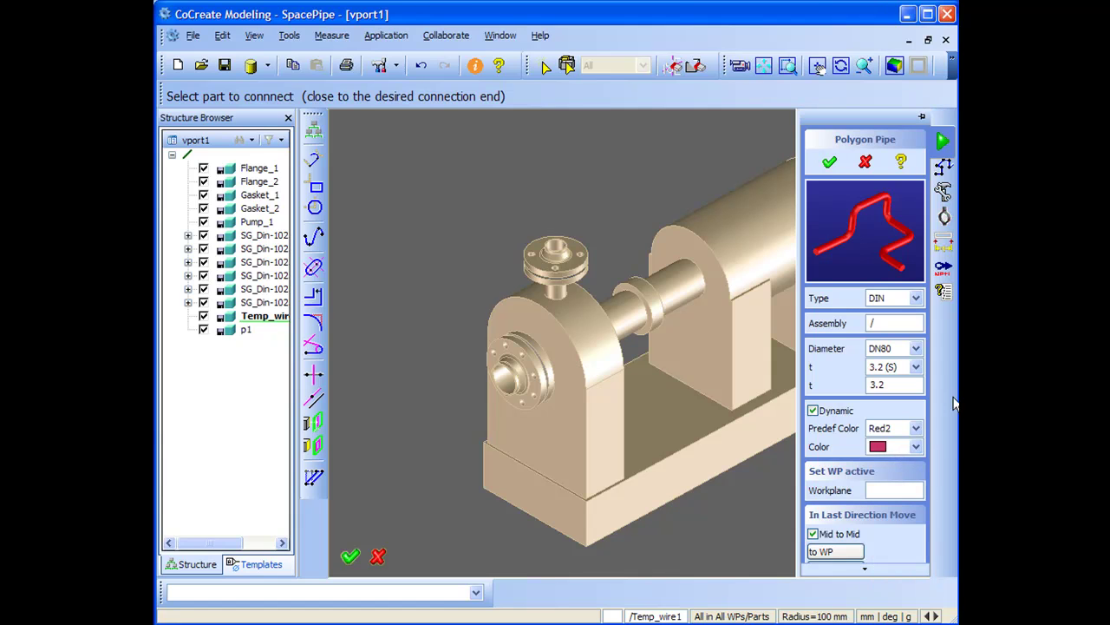
- Connect the pipe to the suction-side flange and run its first straight horizontally away from the pump
click(864, 569)
click(863, 569)
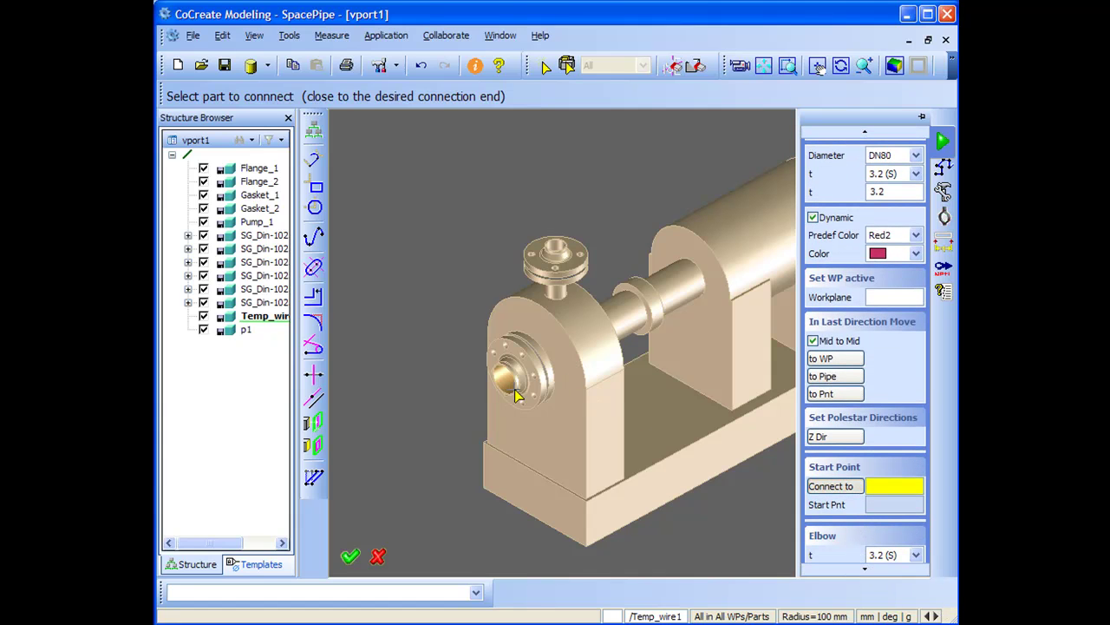
click(515, 391)
ctrl+right_drag(601, 454, 619, 248)
click(509, 449)
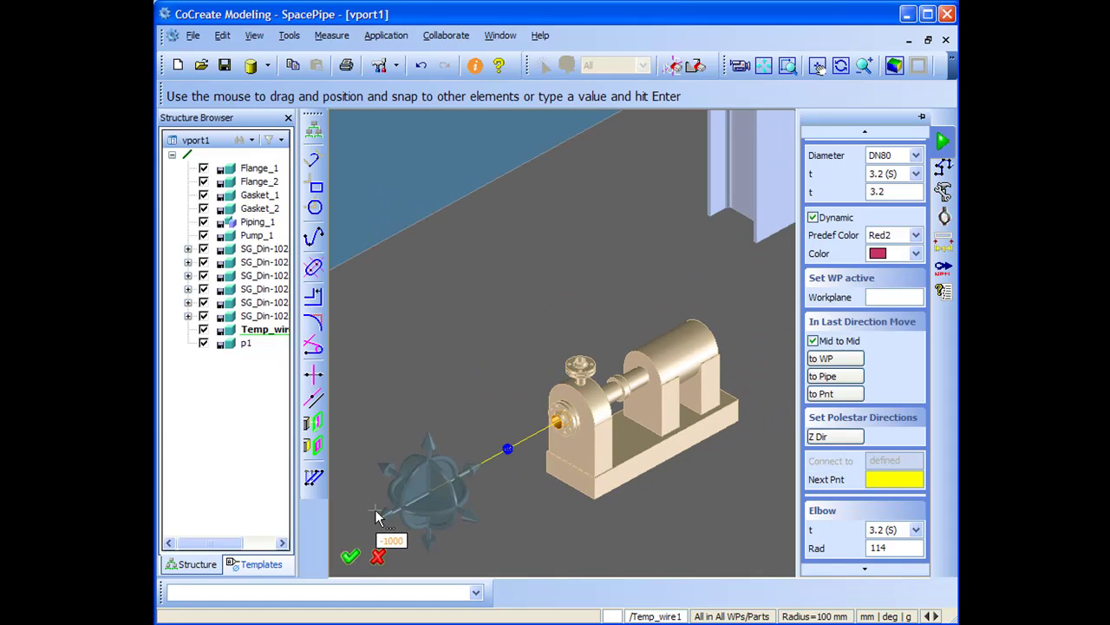
drag(353, 545, 354, 534)
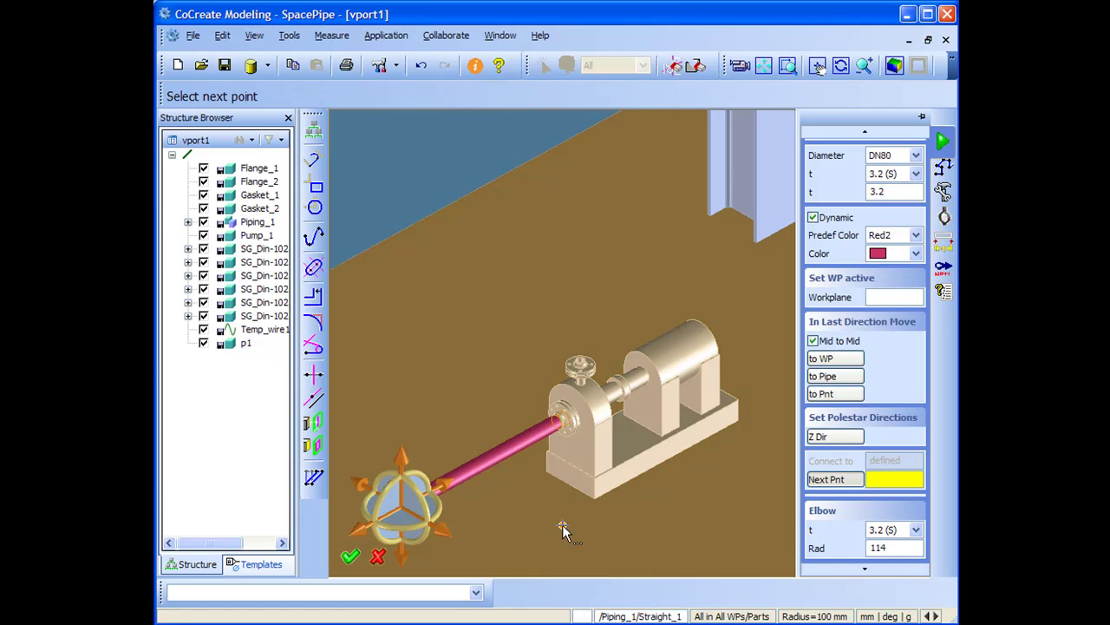
- Route the pipe about 960 mm vertically upward from the end of the first straight
middle_drag(562, 524, 602, 409)
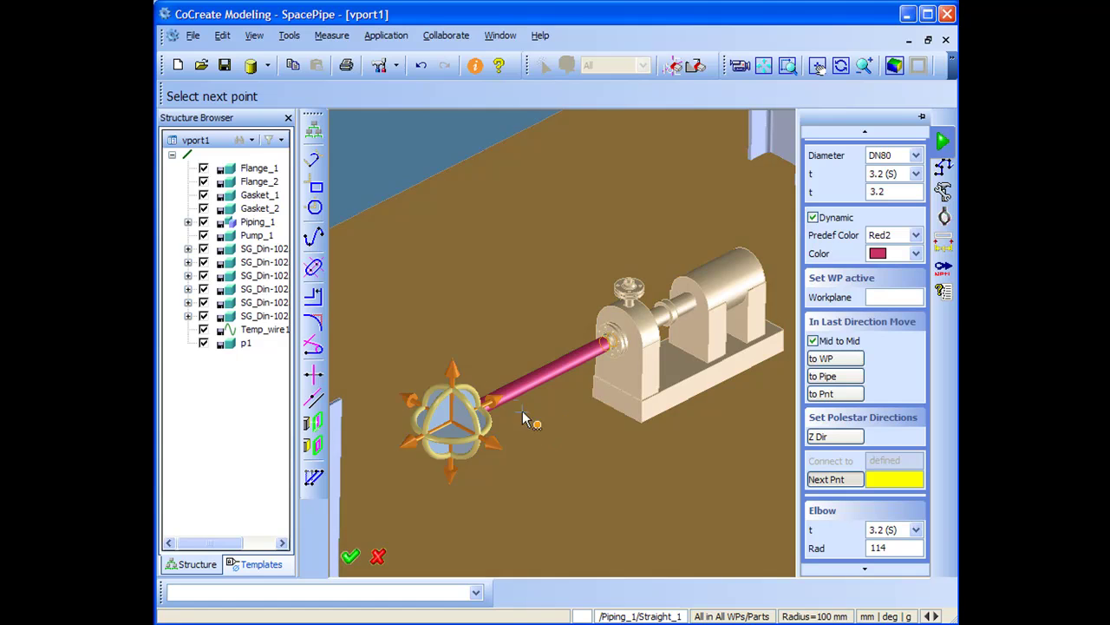
drag(447, 369, 458, 221)
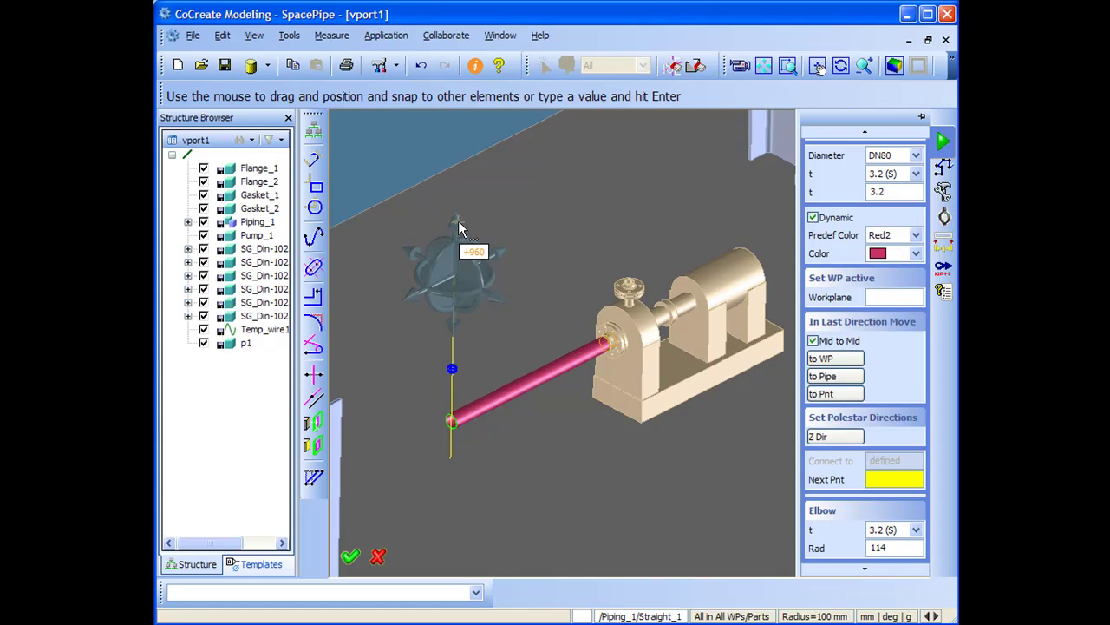
drag(458, 220, 458, 220)
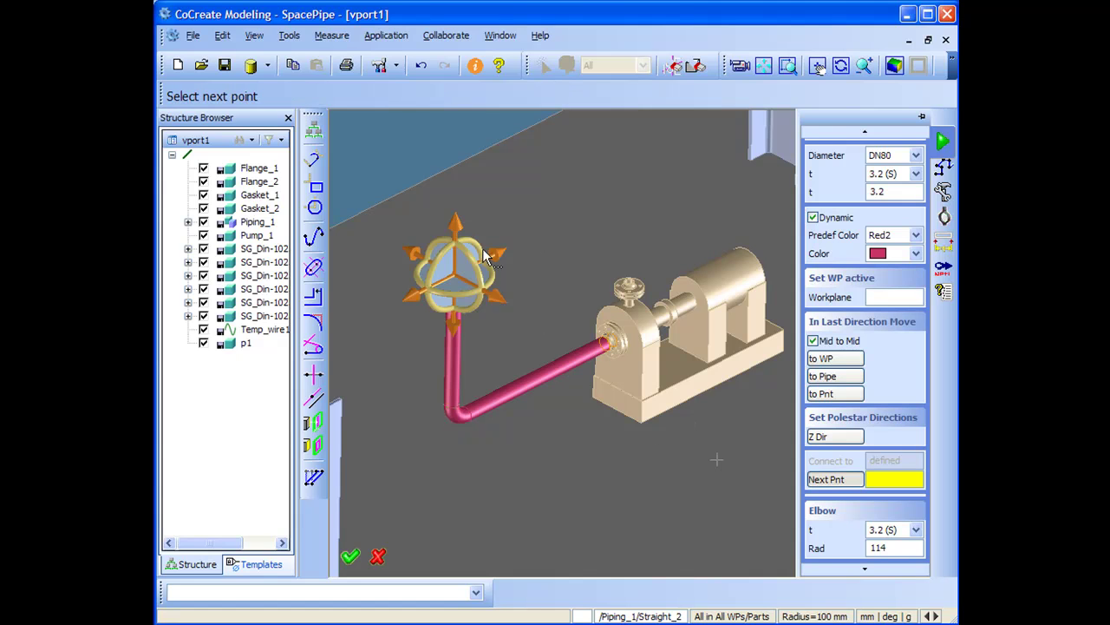
- Extend the vertical pipe section upward by another 500 mm
click(457, 221)
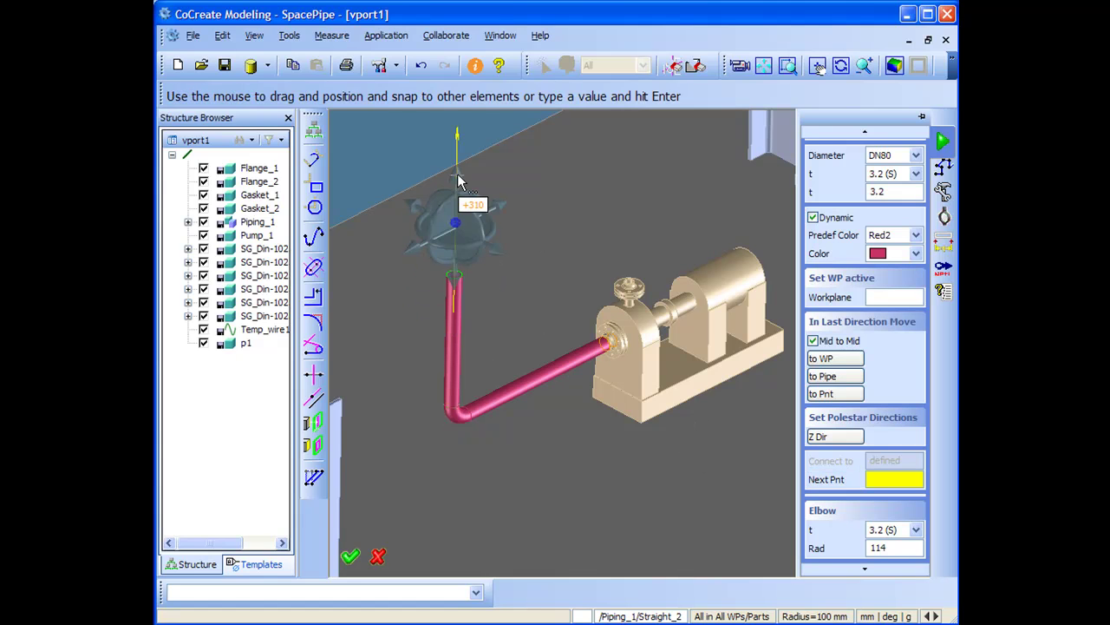
text(5)
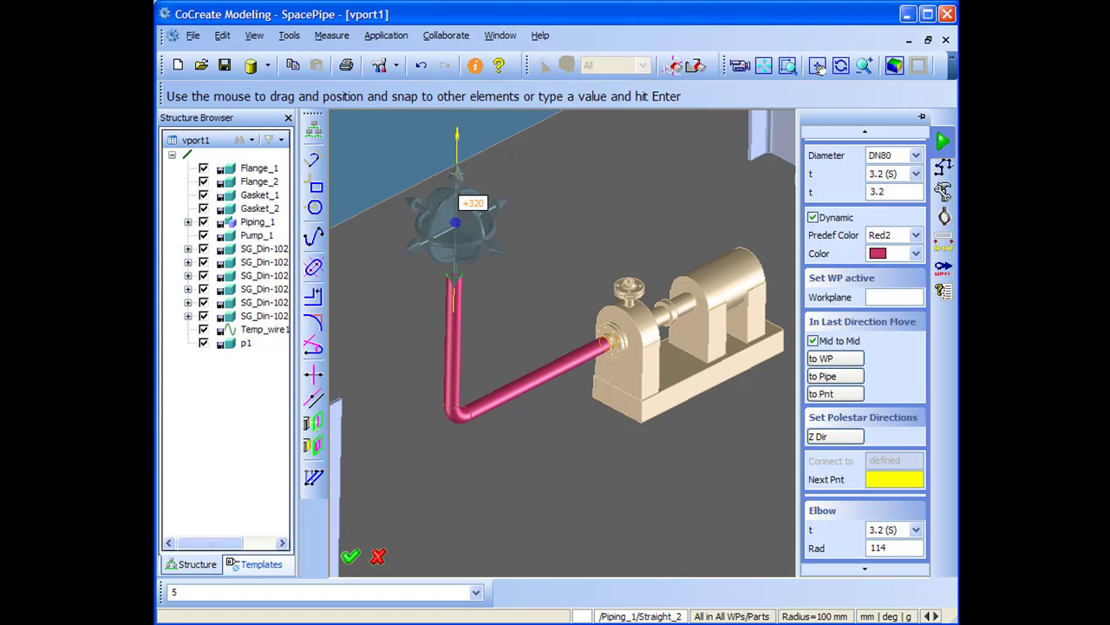
text(00)
key(Return)
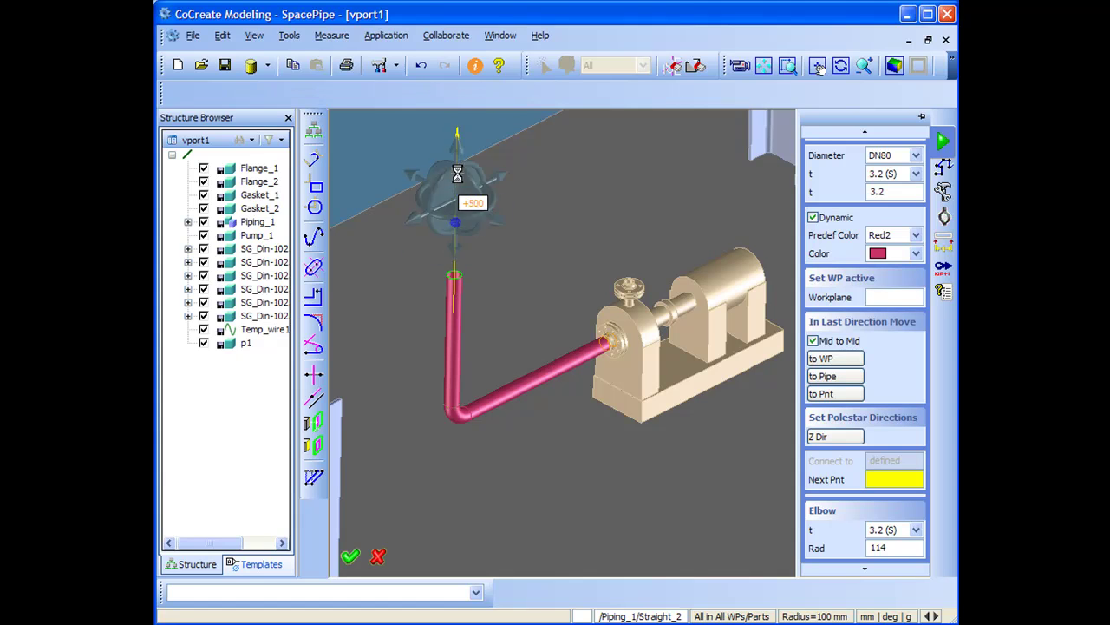
- Route the suction pipe 1200 mm horizontally from the top of its vertical section
middle_drag(458, 172, 521, 305)
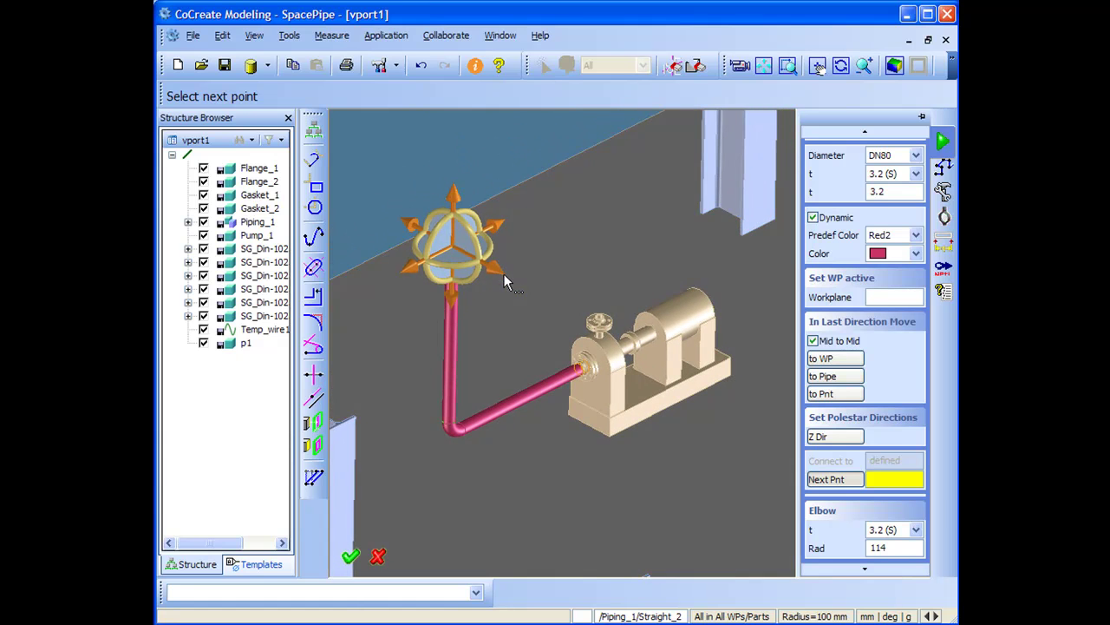
text(1200)
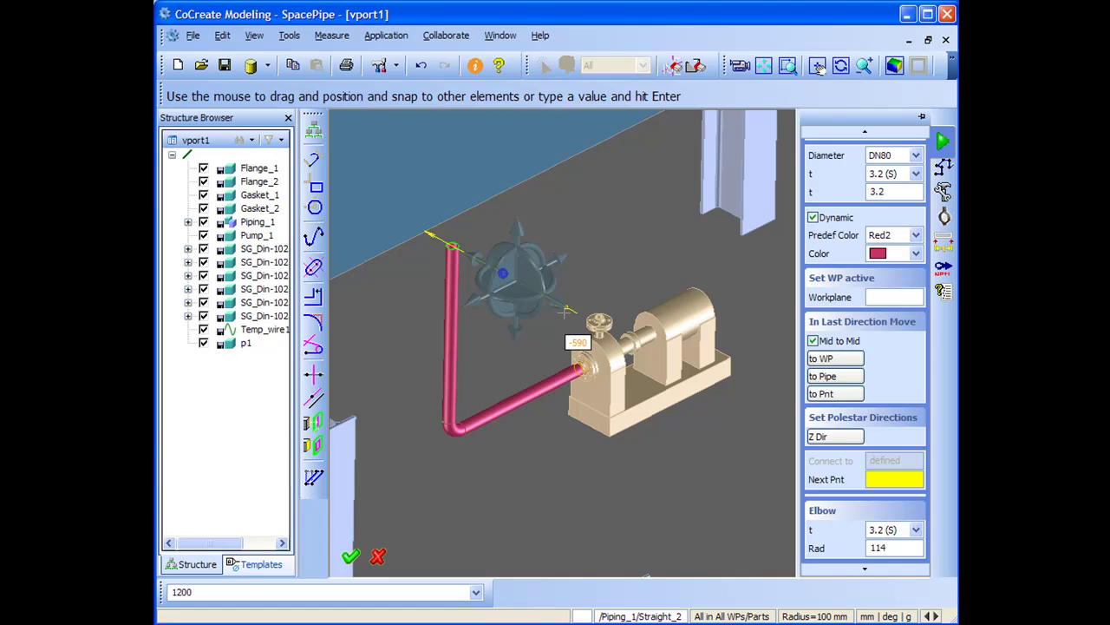
key(Return)
mouse_move(572, 434)
middle_down()
mouse_move(540, 253)
mouse_move(570, 325)
mouse_move(578, 237)
mouse_move(588, 228)
mouse_move(614, 239)
mouse_move(617, 341)
mouse_move(652, 174)
mouse_move(634, 379)
middle_up()
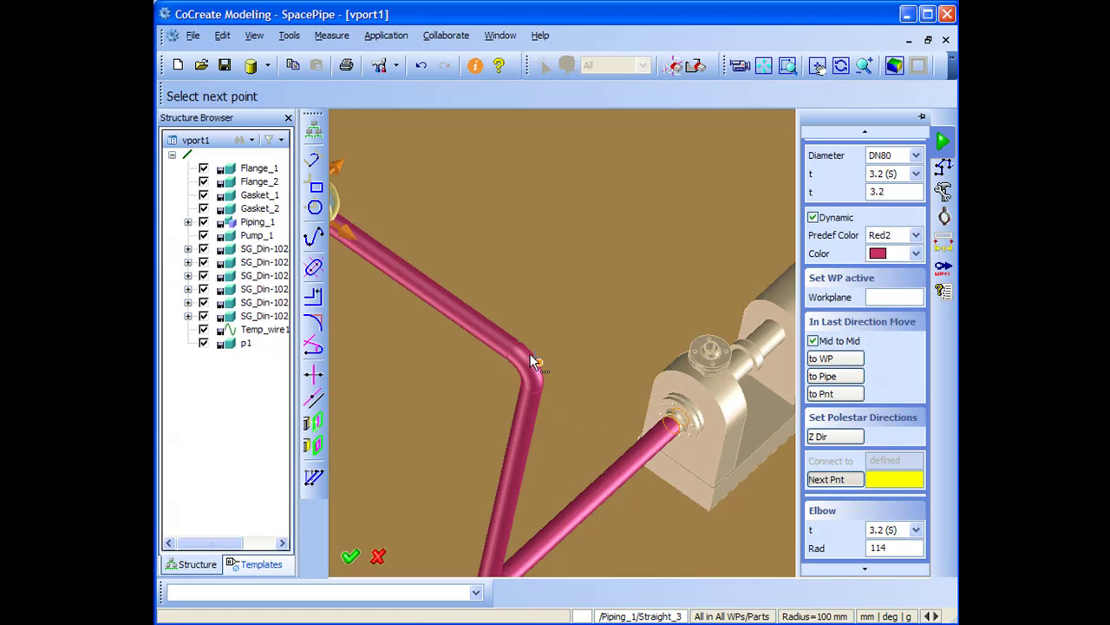
scroll(529, 353, down, 3)
middle_drag(597, 416, 574, 271)
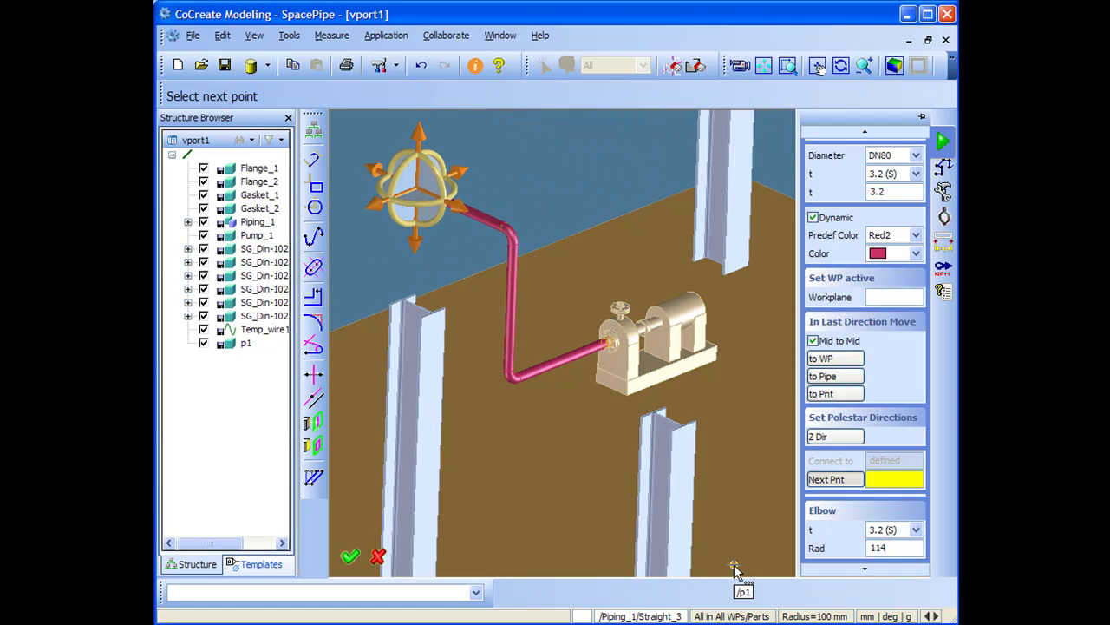
- Finish the suction pipe run and connect a new polygon pipe run to the pump's upper flange
click(866, 569)
click(843, 561)
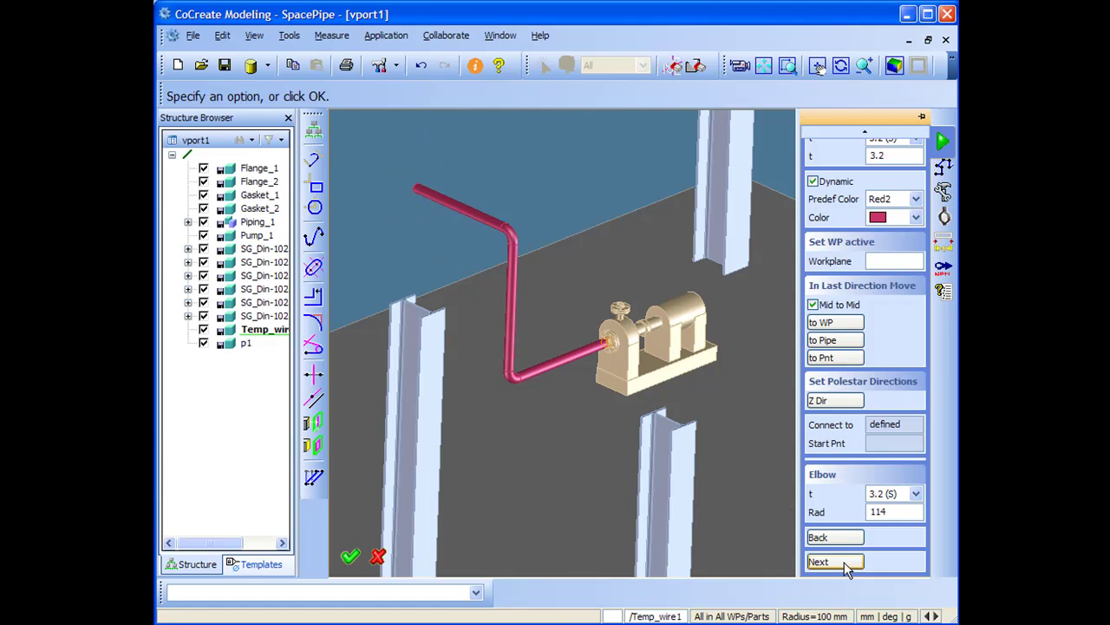
click(921, 217)
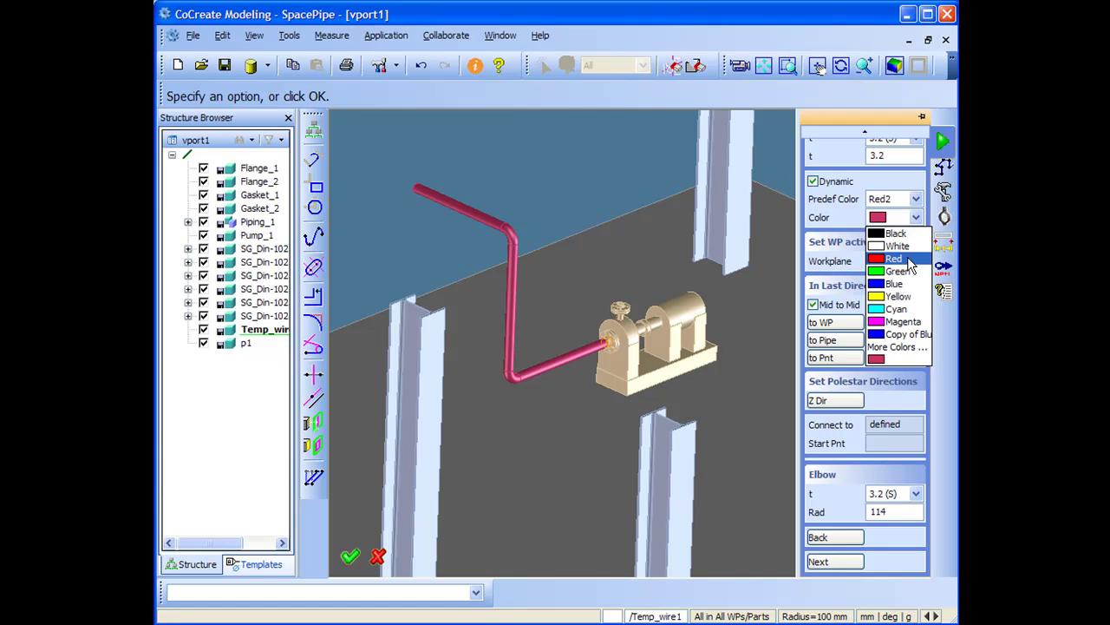
click(843, 237)
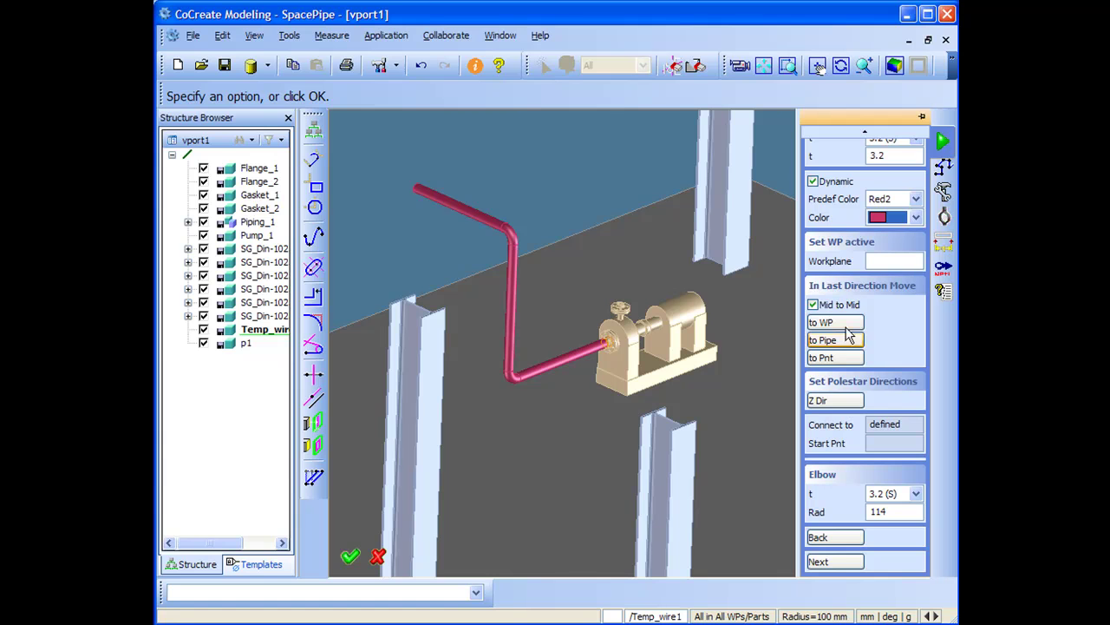
click(838, 427)
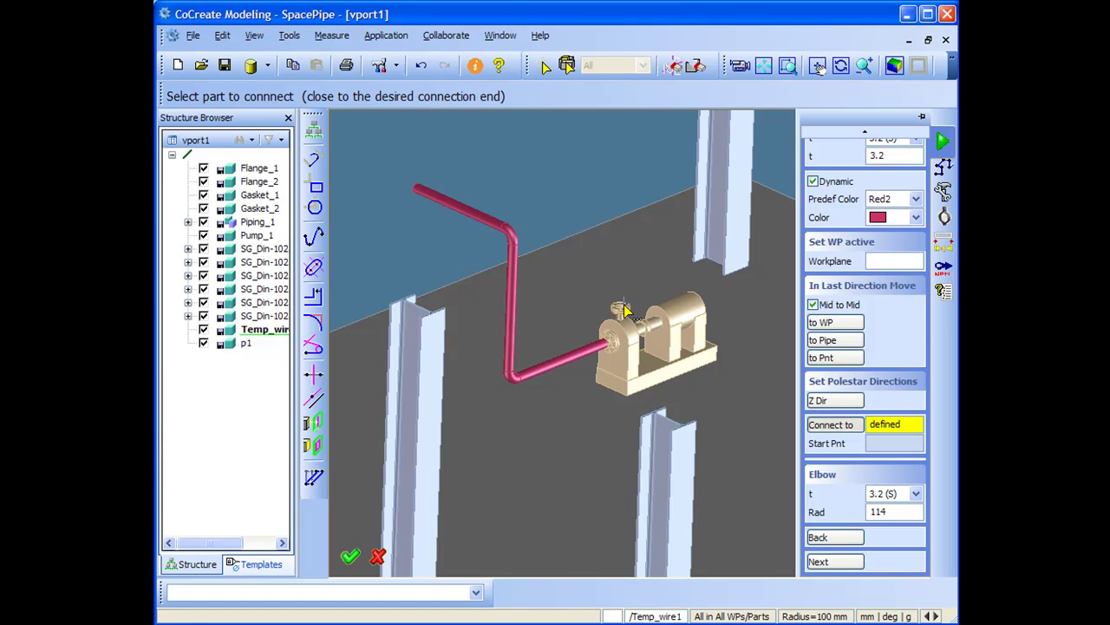
scroll(668, 241, up, 5)
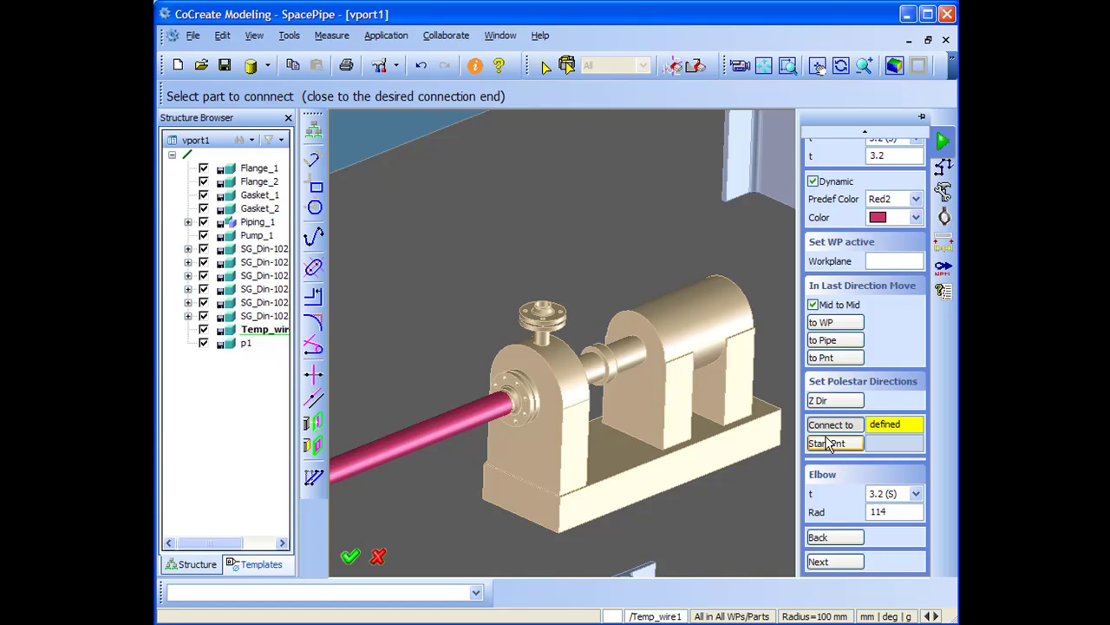
click(545, 312)
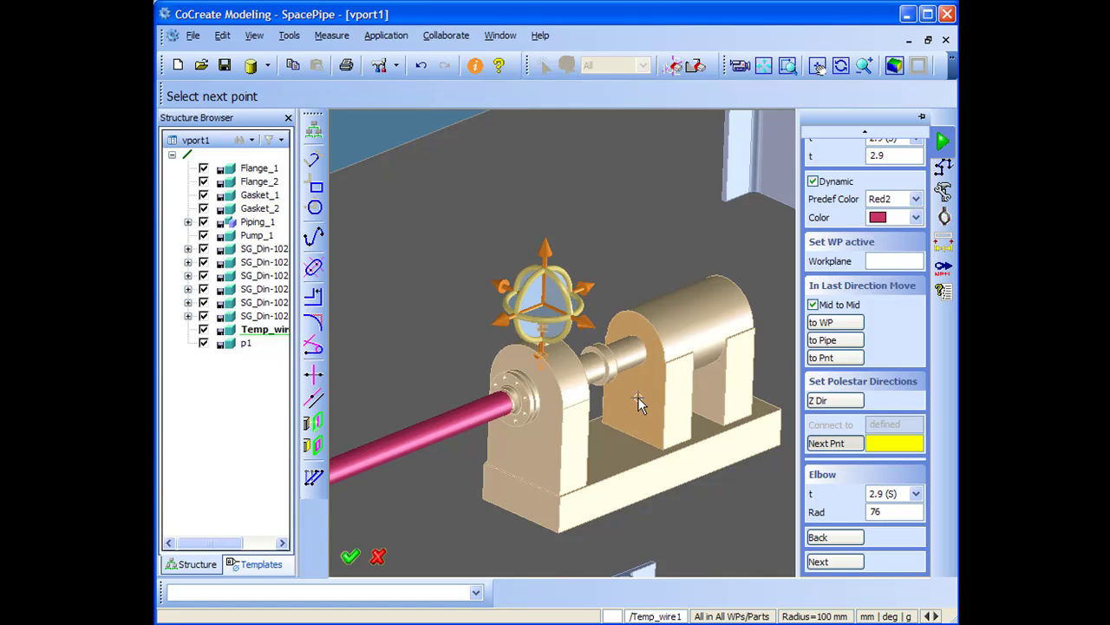
- Run the new pipe's first straight vertically upward from the pump's upper flange
scroll(668, 420, down, 3)
drag(606, 323, 610, 183)
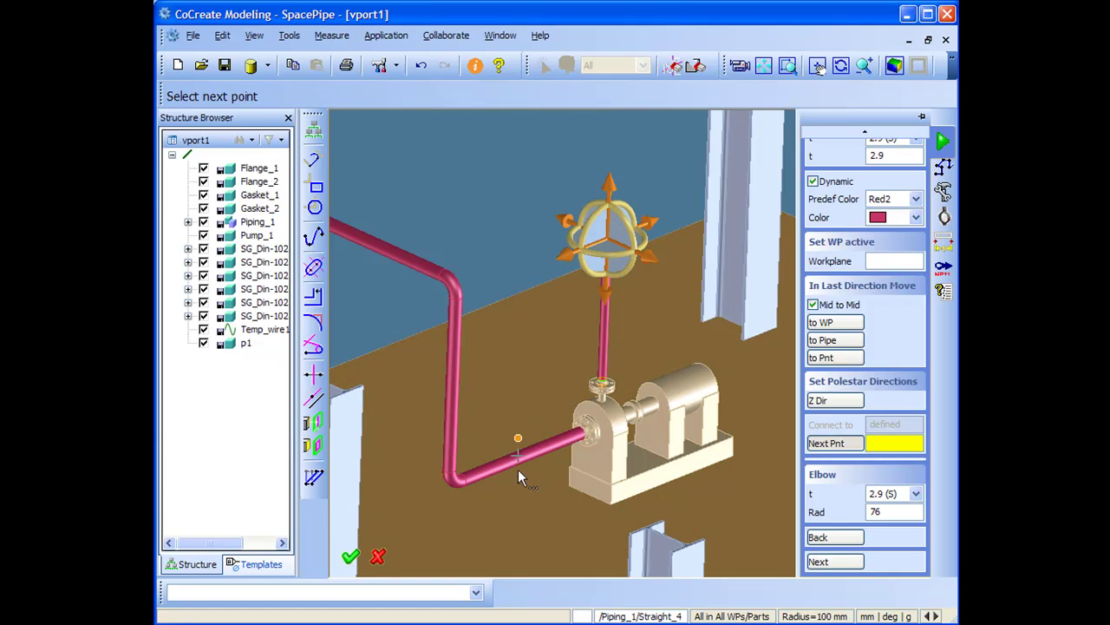
middle_drag(622, 352, 479, 327)
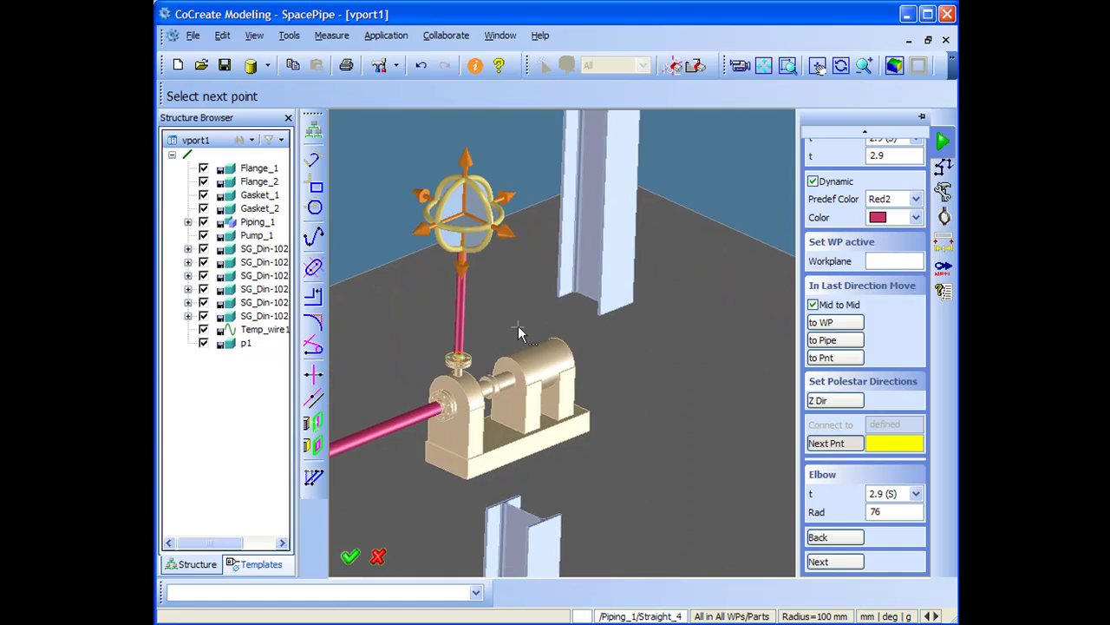
- Route a long horizontal straight from the top of the discharge riser, past the side of the pump
drag(509, 232, 737, 375)
scroll(688, 505, down, 3)
middle_drag(676, 373, 657, 309)
- Turn the discharge pipe at a right angle horizontally and move its end in line with the vertical suction pipe
drag(652, 316, 620, 384)
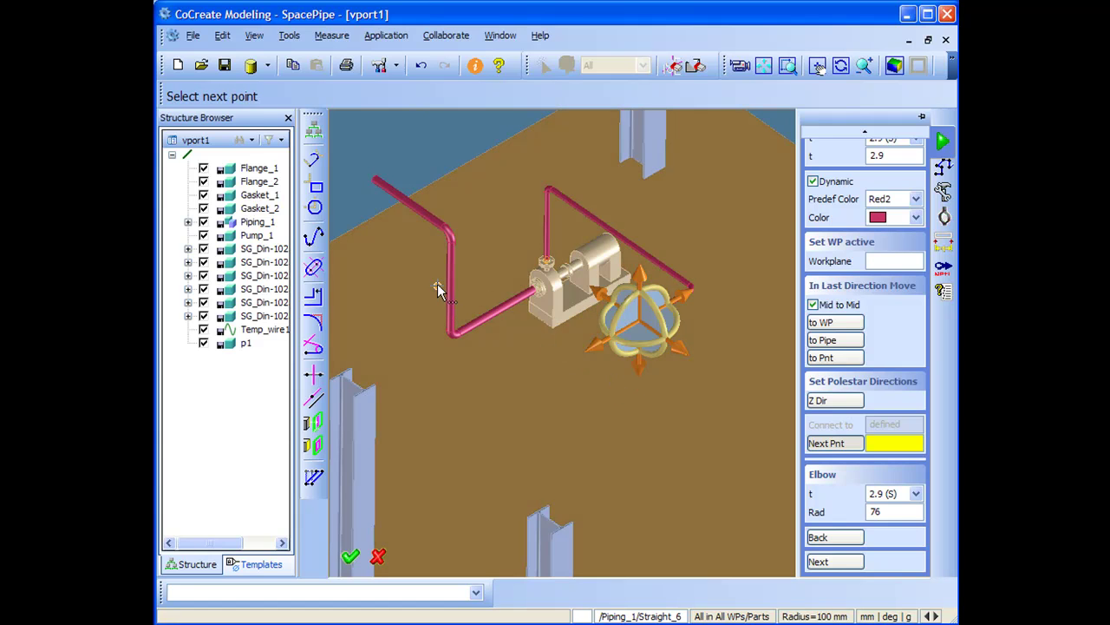
click(833, 340)
click(451, 279)
- Add another horizontal straight leading away from the pump and complete the polygon pipe
middle_drag(663, 401, 602, 424)
drag(573, 389, 628, 495)
middle_drag(603, 483, 698, 322)
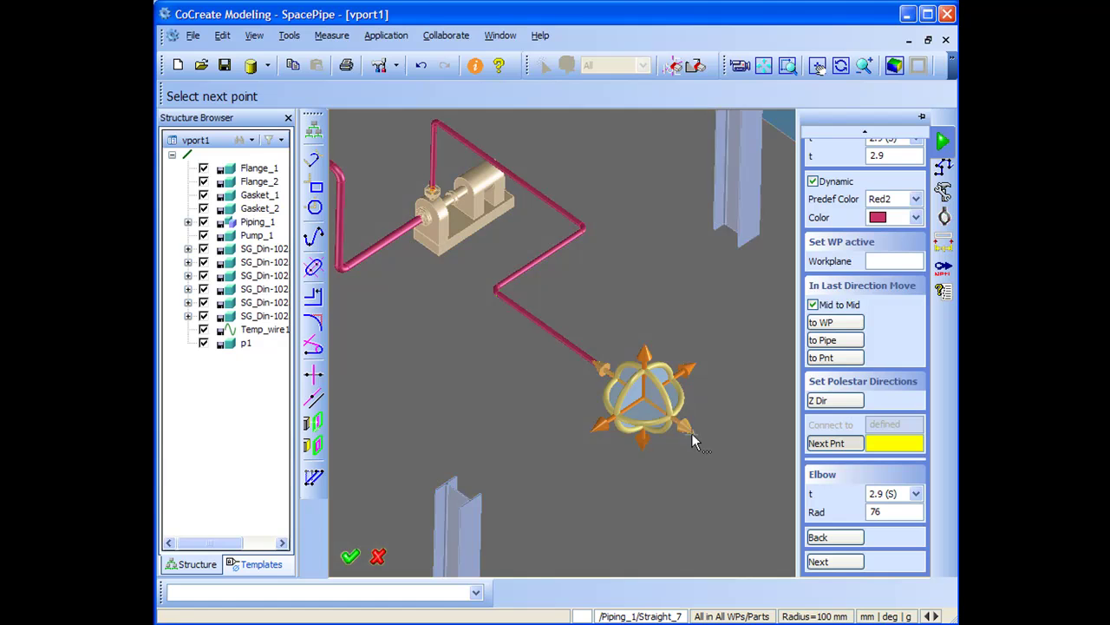
mouse_move(862, 131)
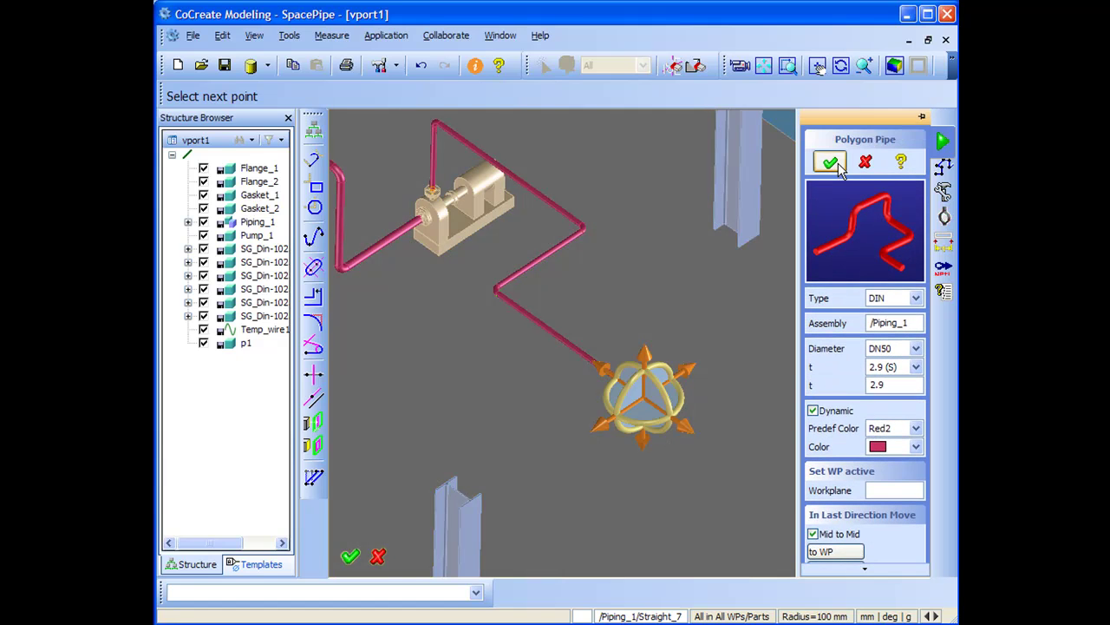
click(831, 163)
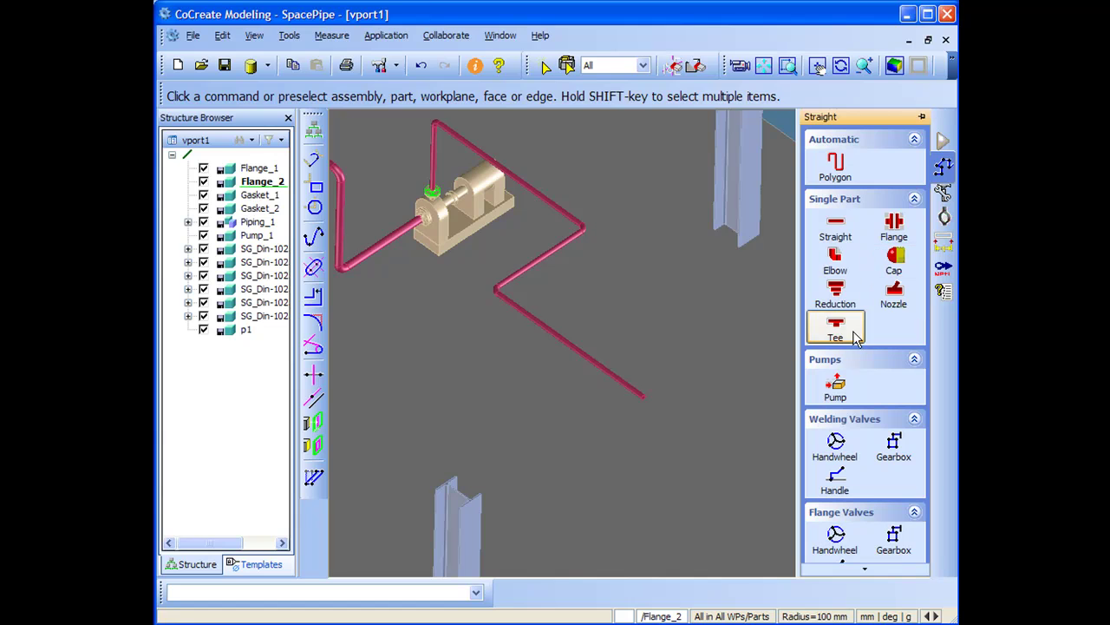
- Attach a concentric DIN reducer from DN50 to DN125 to the open end of the discharge pipe
click(835, 295)
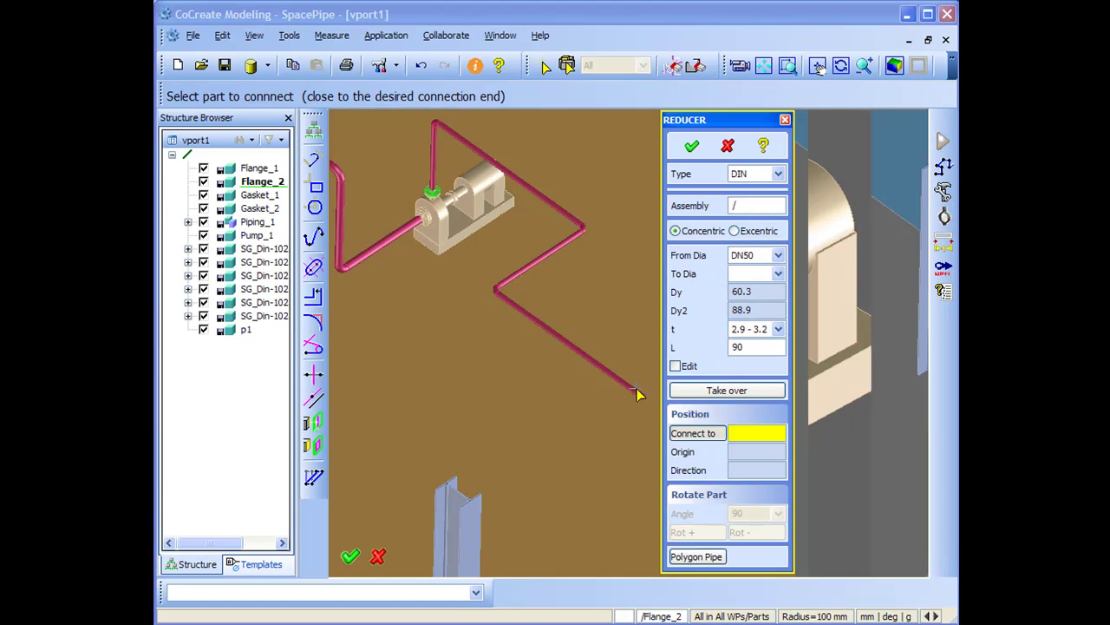
click(640, 390)
click(559, 343)
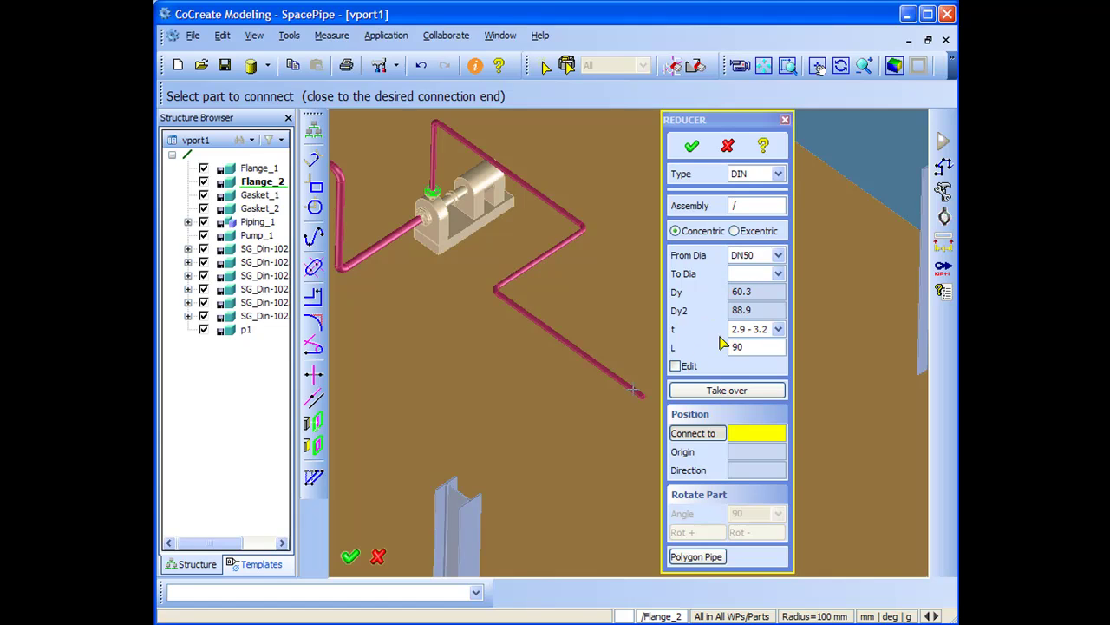
click(633, 392)
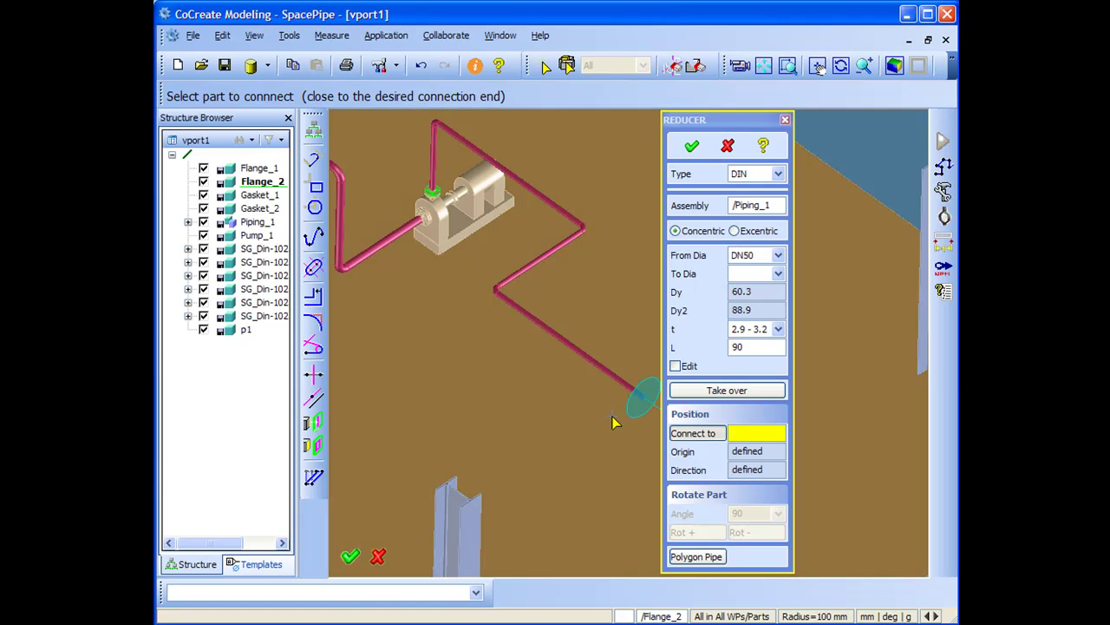
click(778, 274)
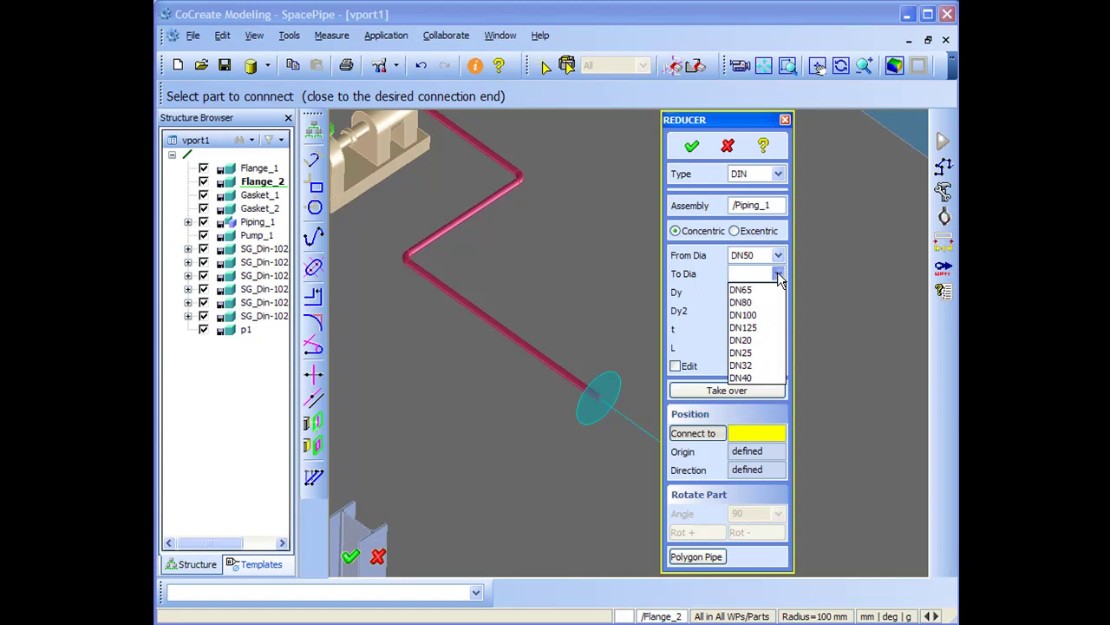
click(767, 328)
scroll(498, 231, up, 5)
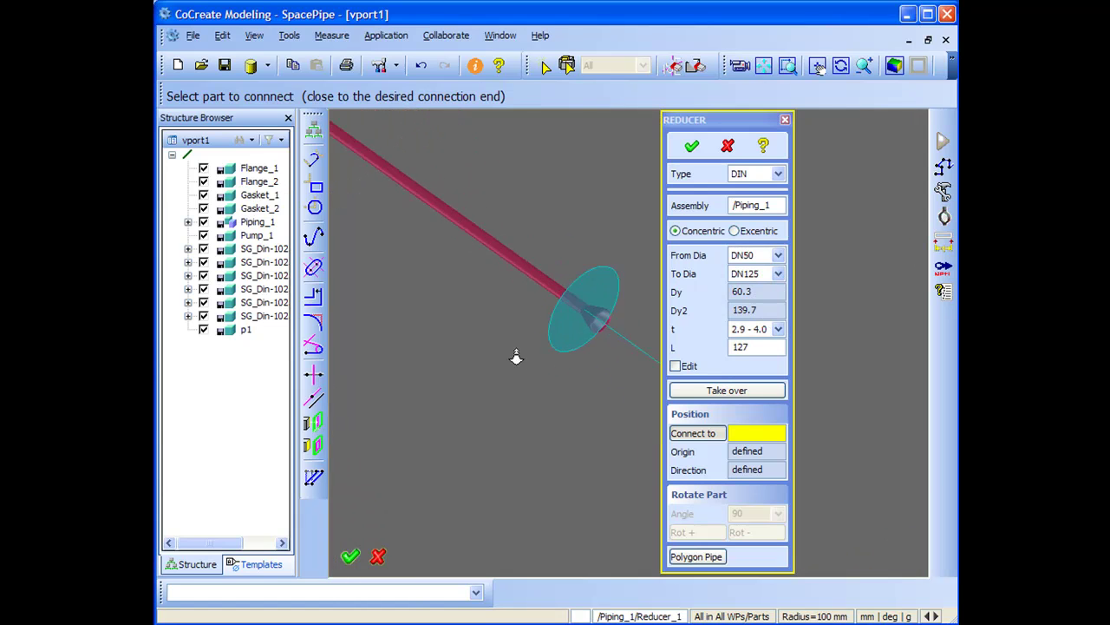
middle_drag(517, 368, 408, 301)
- Route a polygon pipe from the reducer's wide end with two horizontal straights meeting at a right angle
click(687, 560)
click(510, 280)
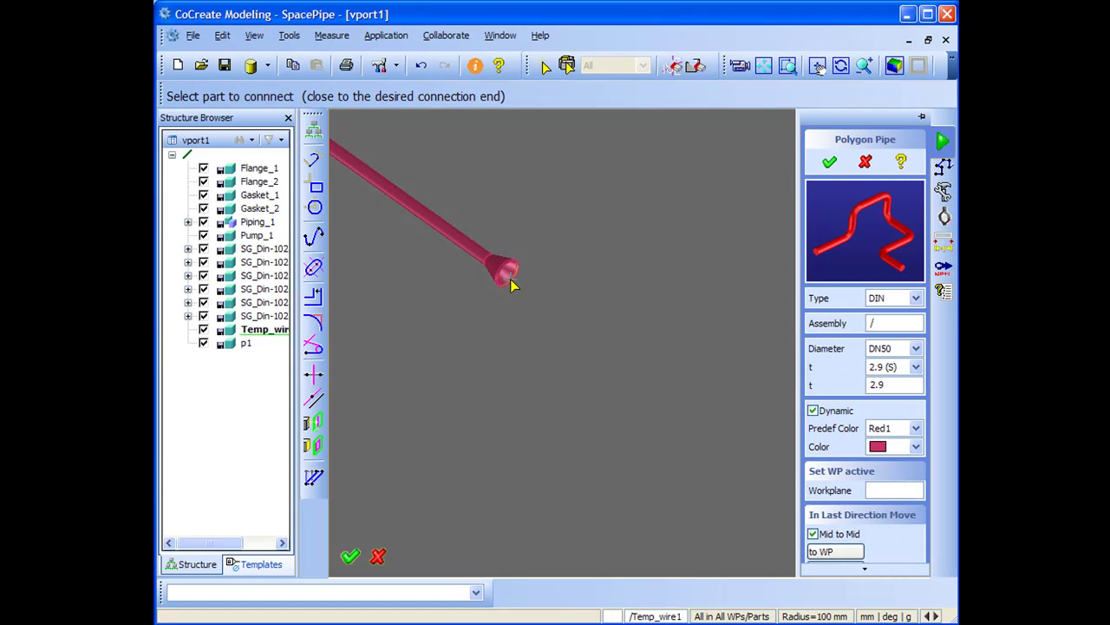
drag(551, 302, 752, 434)
scroll(599, 484, down, 2)
middle_drag(581, 331, 587, 239)
drag(657, 298, 509, 426)
click(829, 163)
- Attach two successive 90° DN125 elbows to the open pipe end to form a U-bend
click(944, 166)
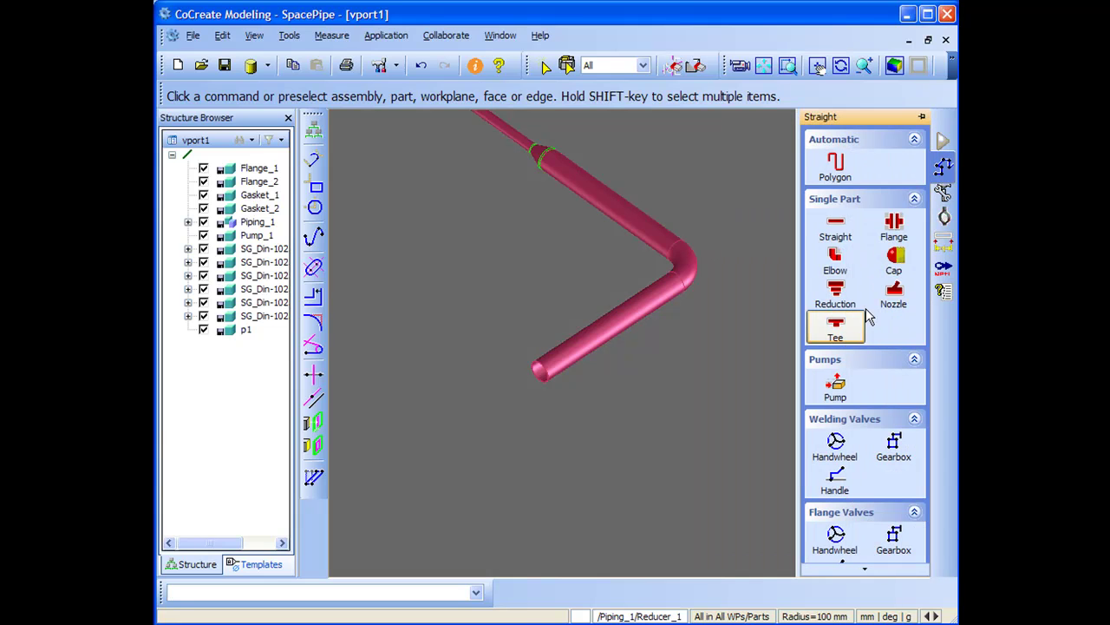
click(834, 262)
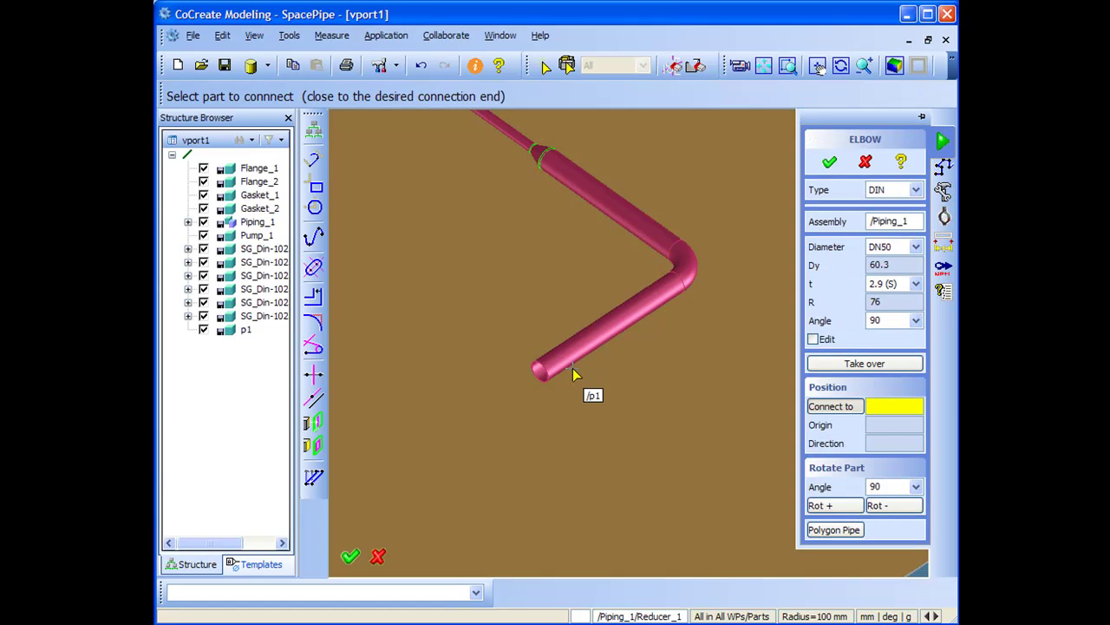
click(570, 362)
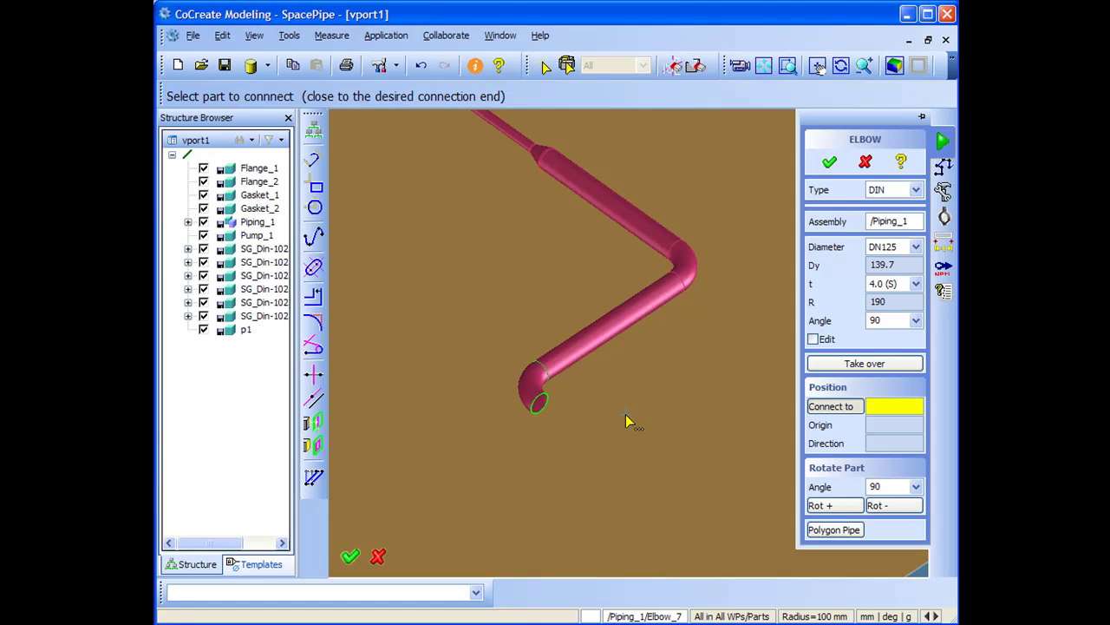
click(526, 407)
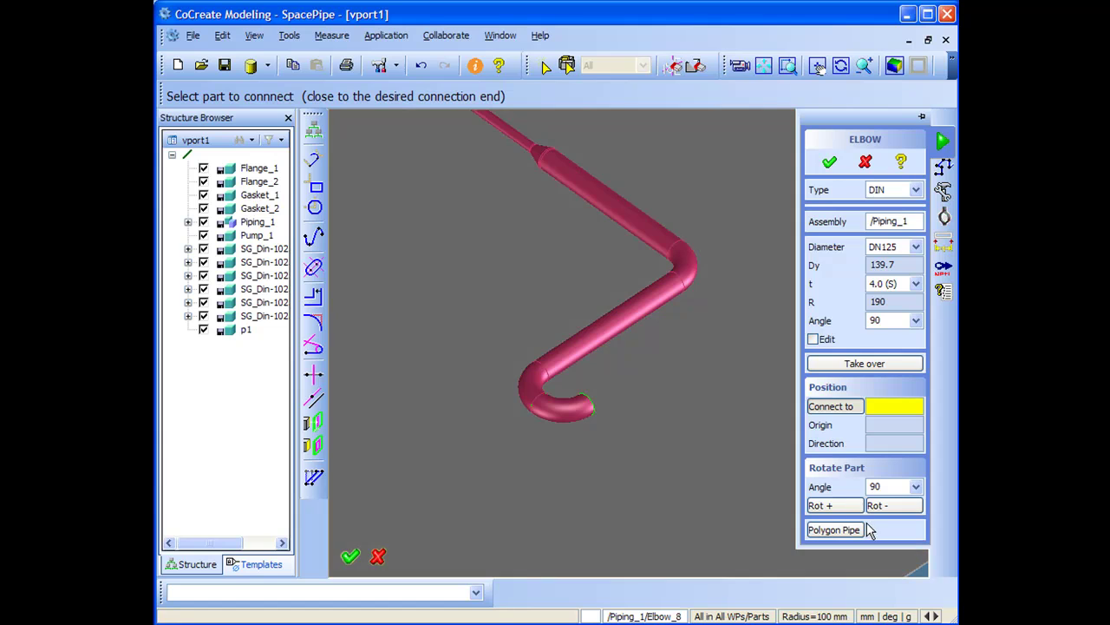
- Start a DN125 polygon pipe at the second elbow and run a straight back parallel to the previous one
click(859, 529)
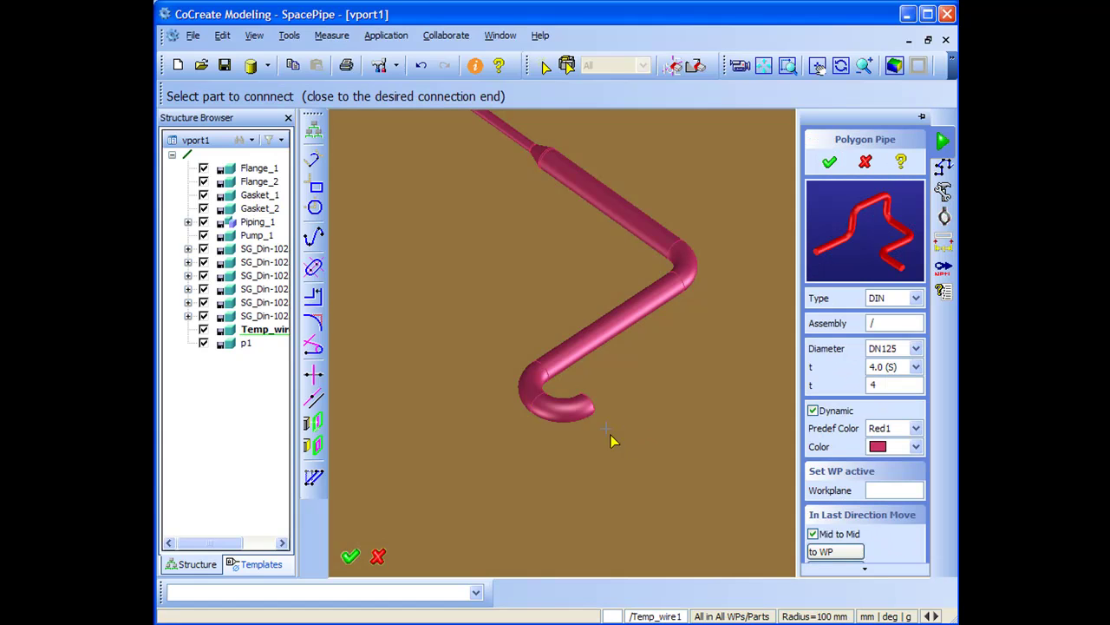
click(601, 421)
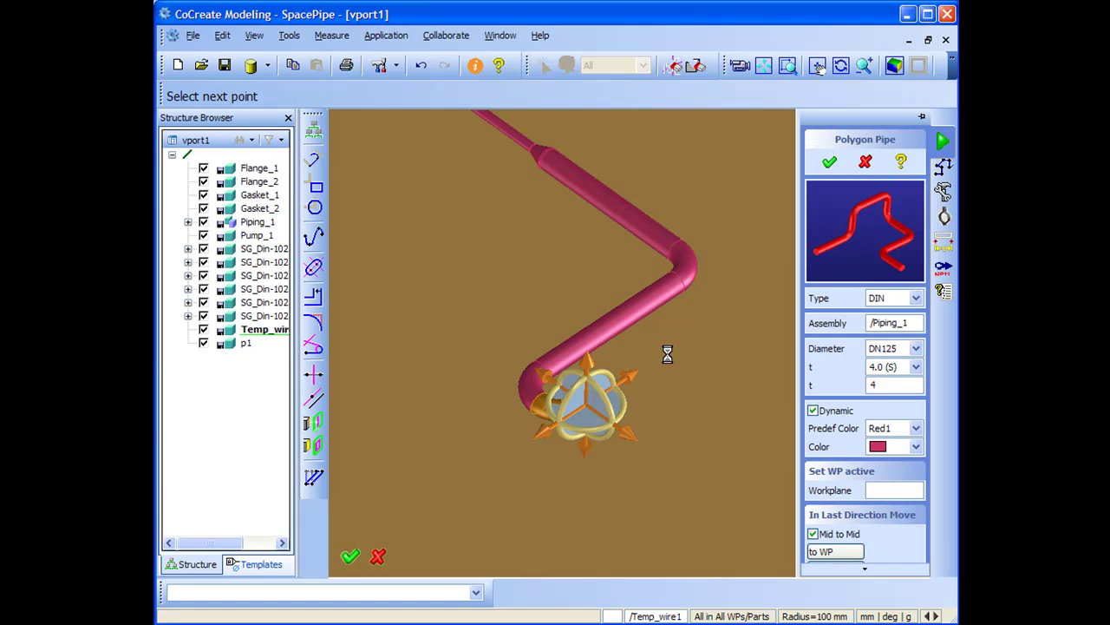
click(735, 301)
middle_drag(689, 449, 688, 473)
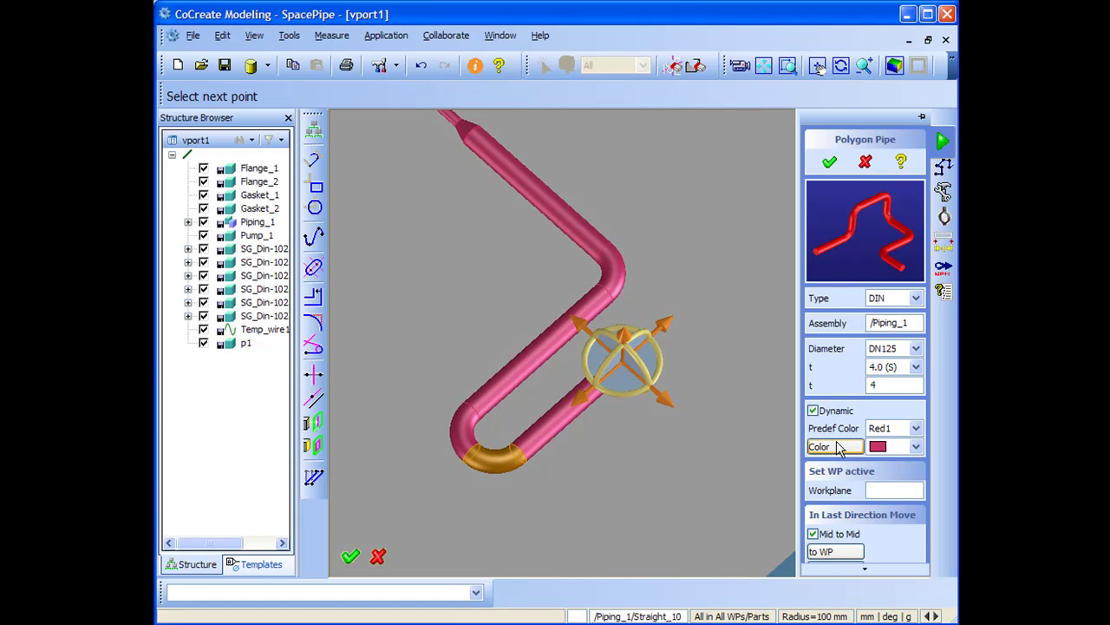
- Move the returning straight's end in its last direction to align with the straight pipe behind the reducer
scroll(843, 556, down, 3)
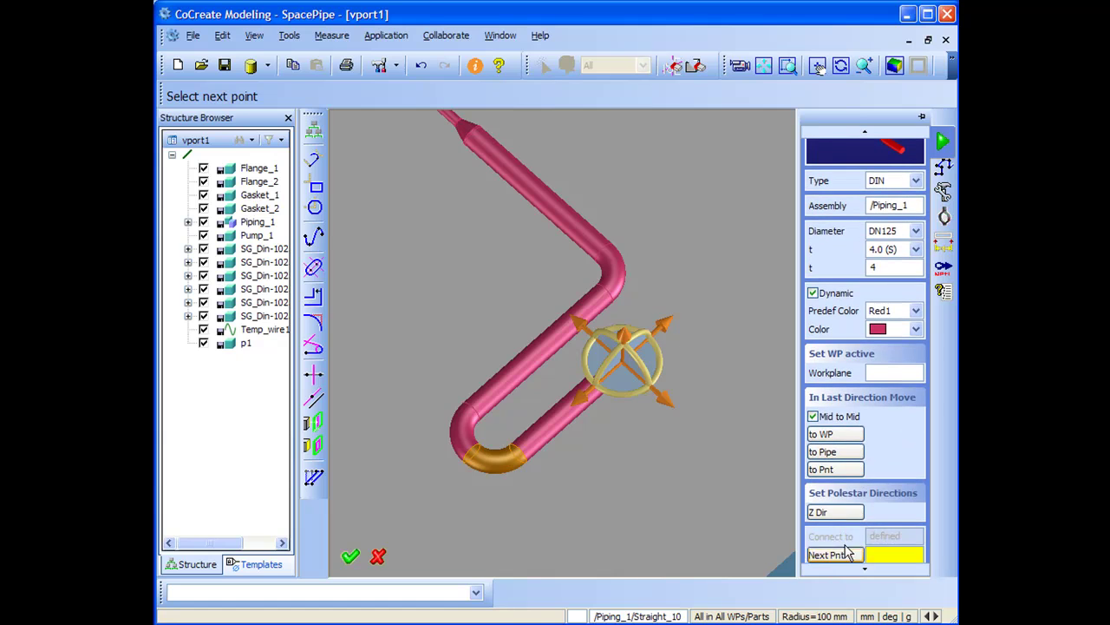
click(830, 458)
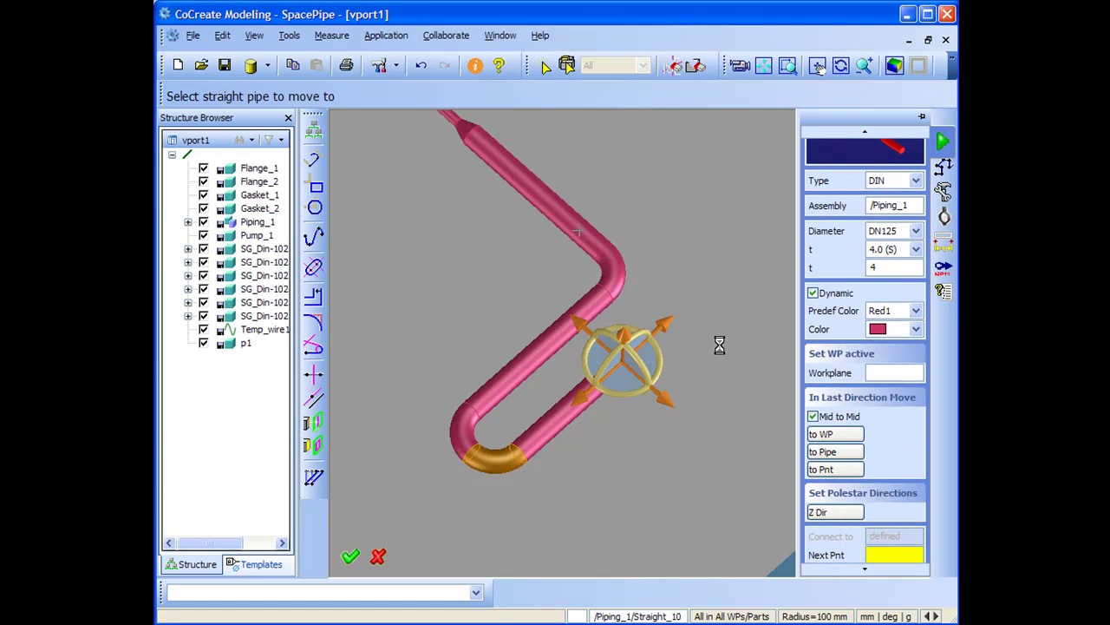
click(581, 235)
- Route the DN125 pipe vertically downward from the end of the returning straight and complete the polygon pipe
middle_drag(675, 479, 625, 235)
drag(618, 233, 621, 396)
scroll(651, 243, down, 6)
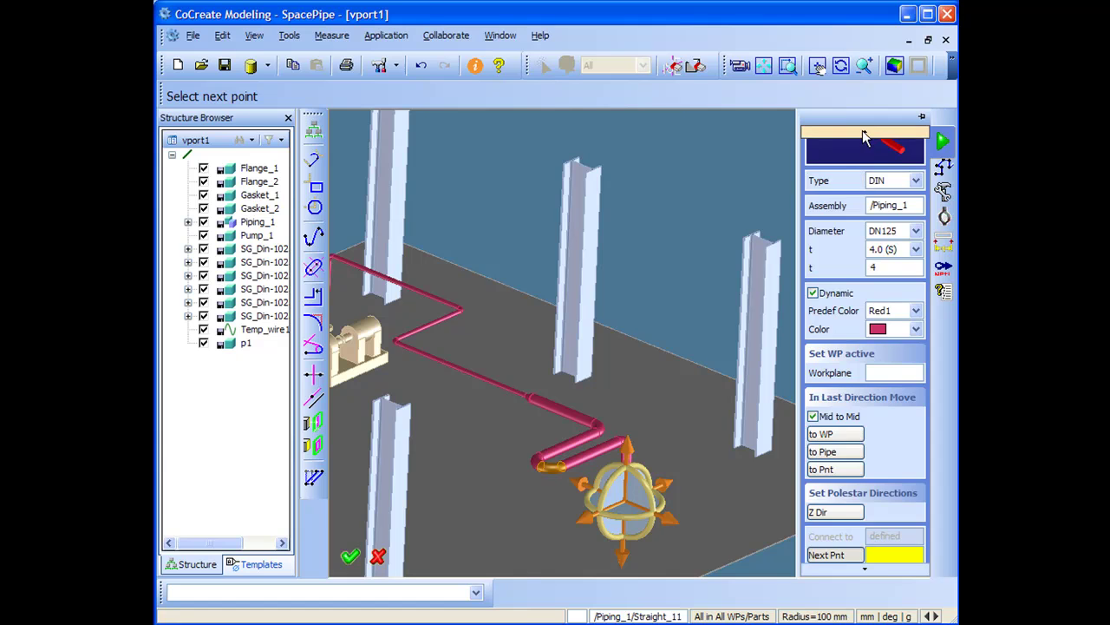
scroll(840, 181, up, 3)
click(829, 160)
- Insert a DN125 tee into the vertical straight that runs down from the returning pipe
middle_drag(573, 322, 685, 268)
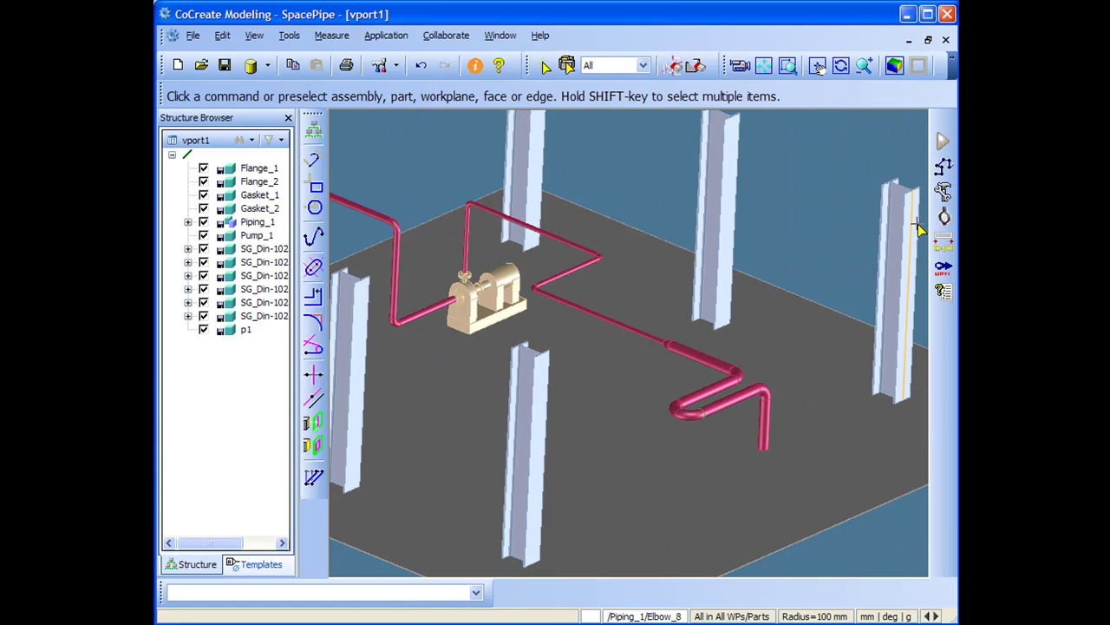
click(944, 192)
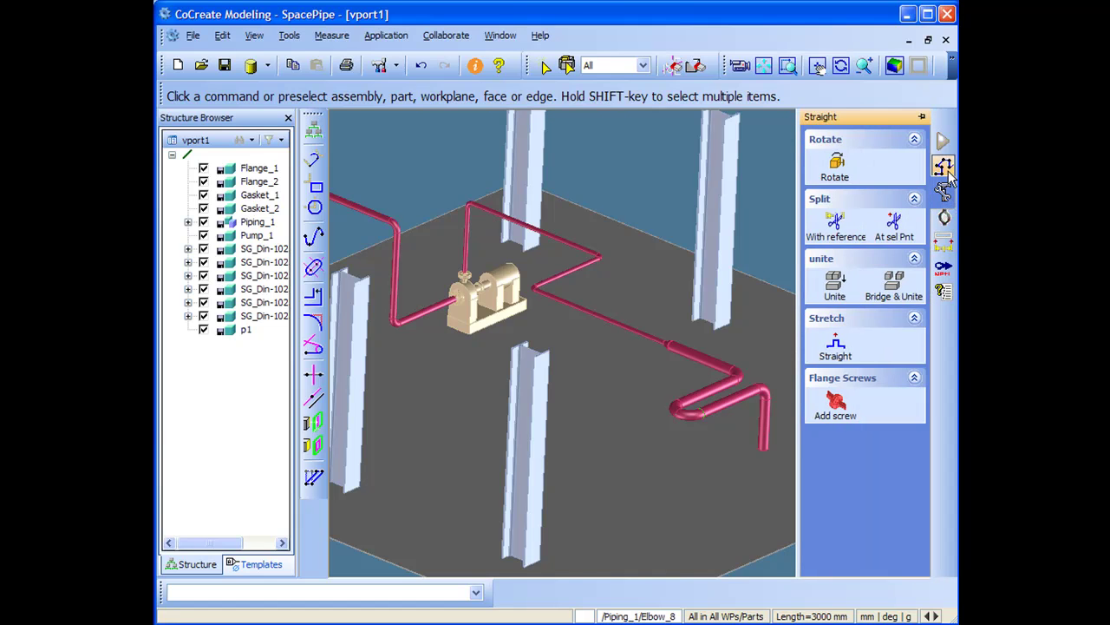
click(944, 166)
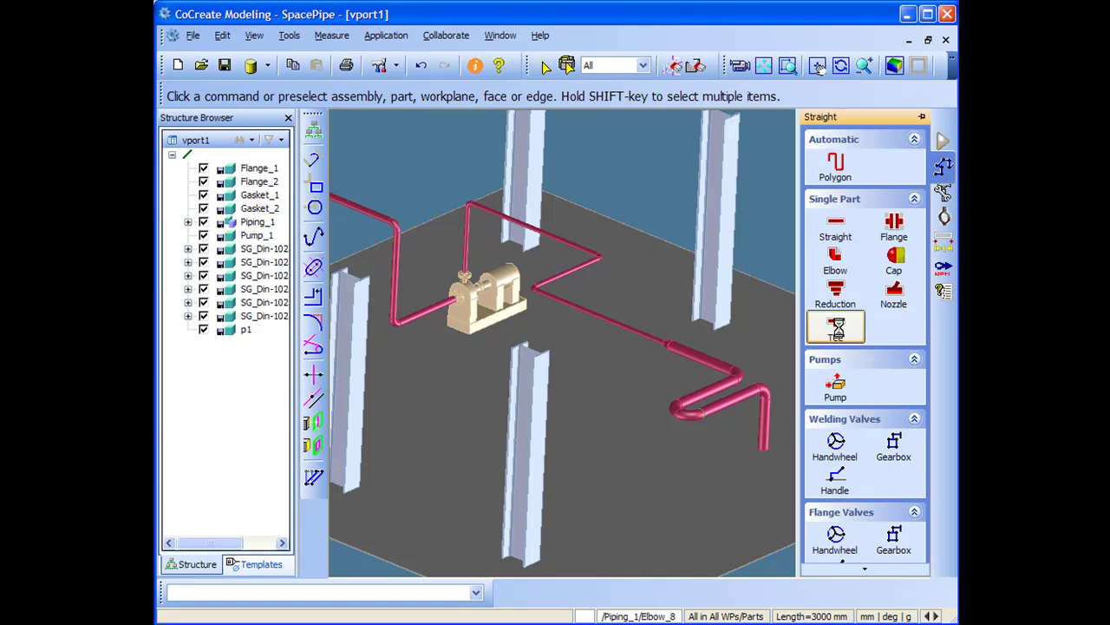
click(837, 334)
shift+middle_drag(662, 359, 512, 192)
ctrl+middle_drag(629, 229, 716, 391)
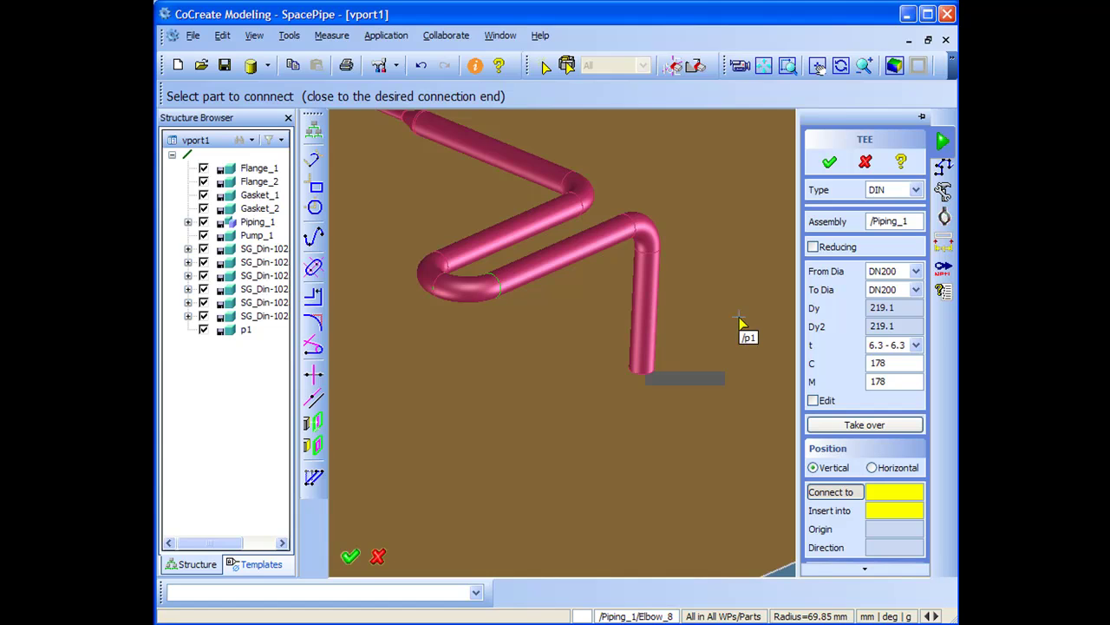
click(846, 512)
click(652, 306)
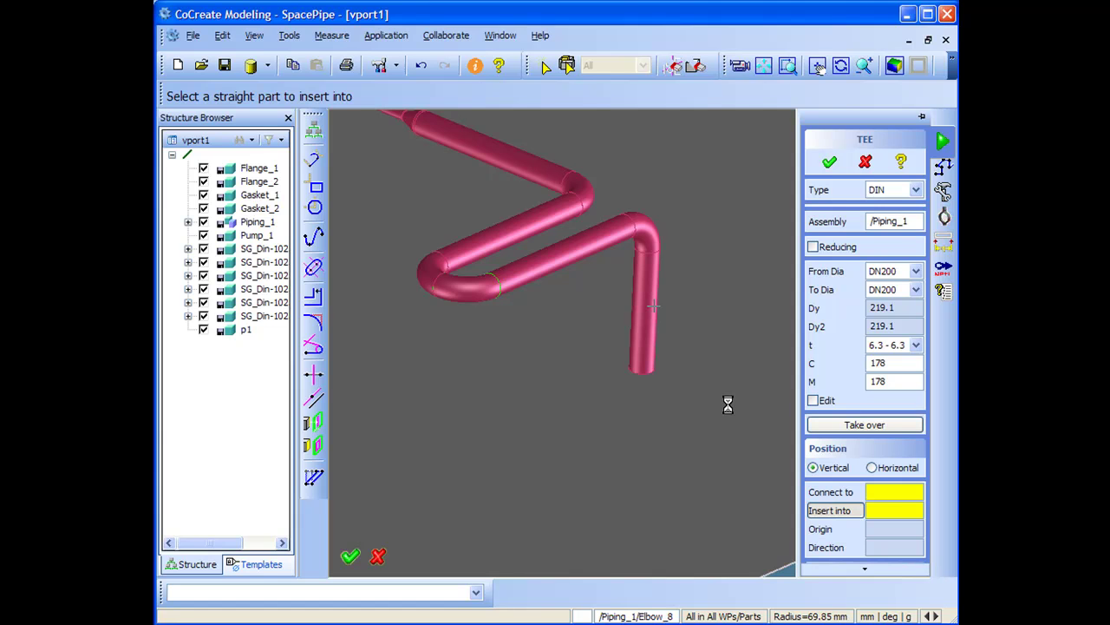
scroll(720, 386, up, 5)
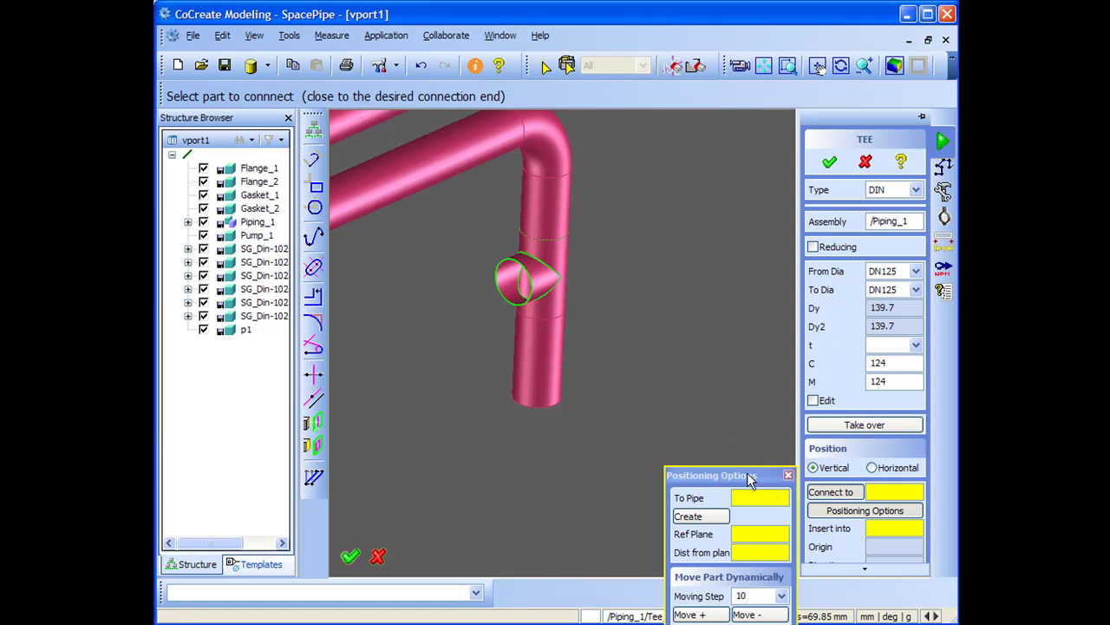
- Rotate the tee in 90° increments so its branch points away from the U-bend, parallel to the straight behind the reducer
drag(750, 480, 703, 423)
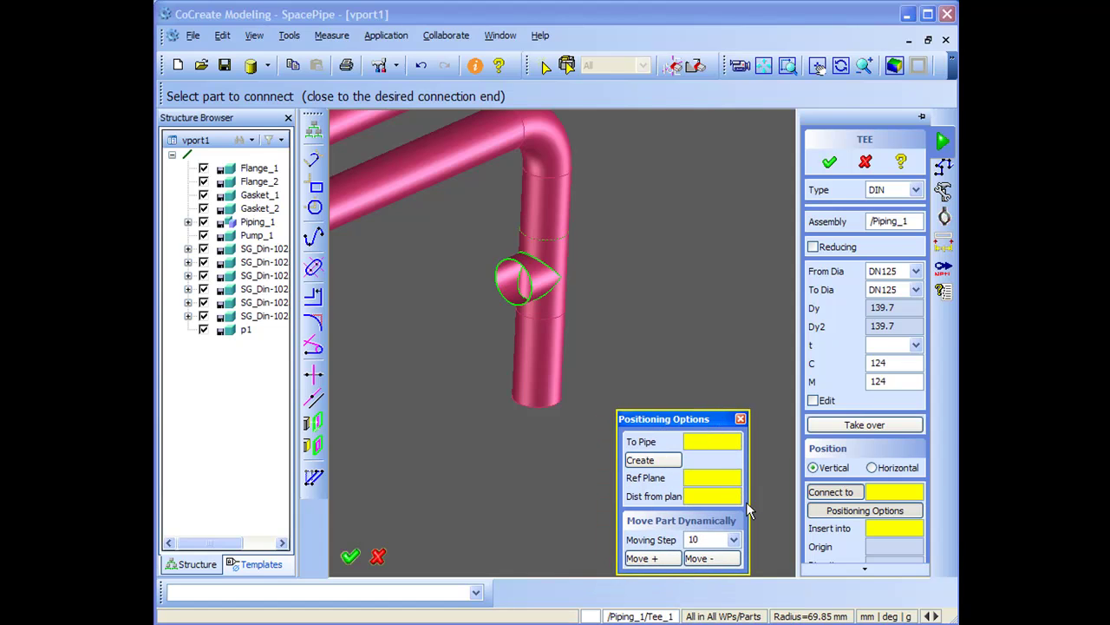
click(868, 571)
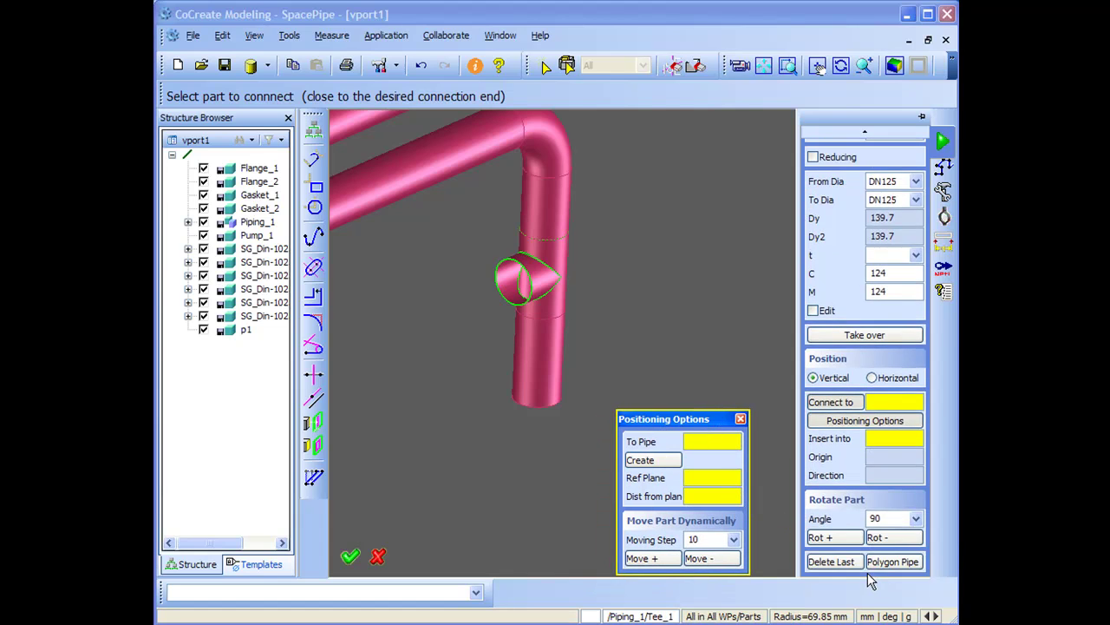
click(847, 544)
click(848, 544)
click(850, 547)
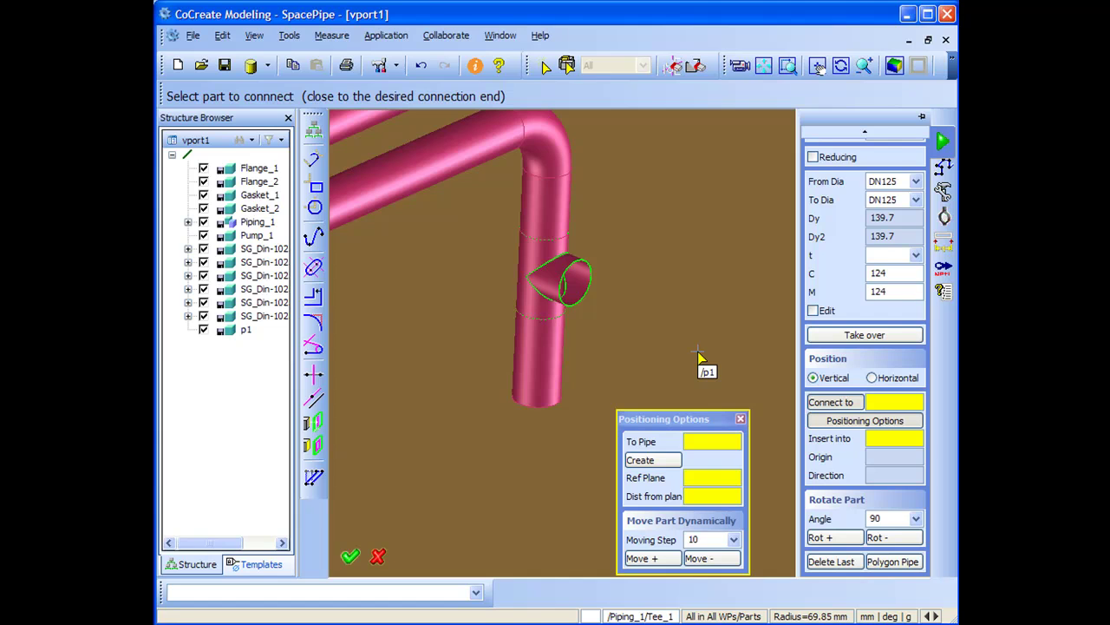
- Create a reference plane at the elbow above the tee and set the tee's distance from it to 400 mm
click(661, 462)
click(549, 153)
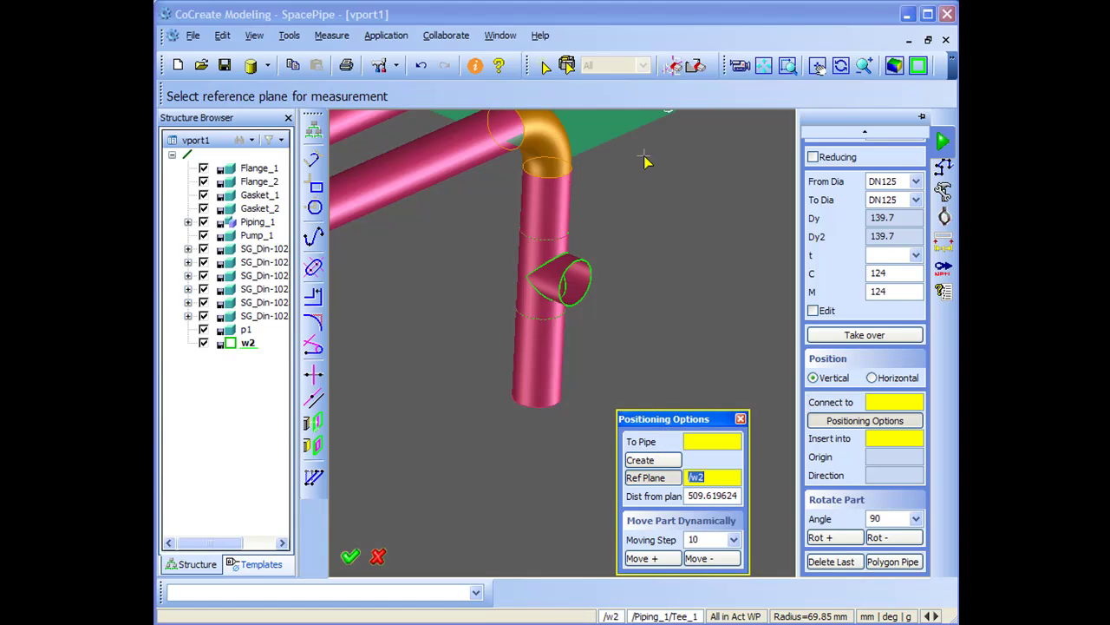
middle_drag(650, 176, 658, 236)
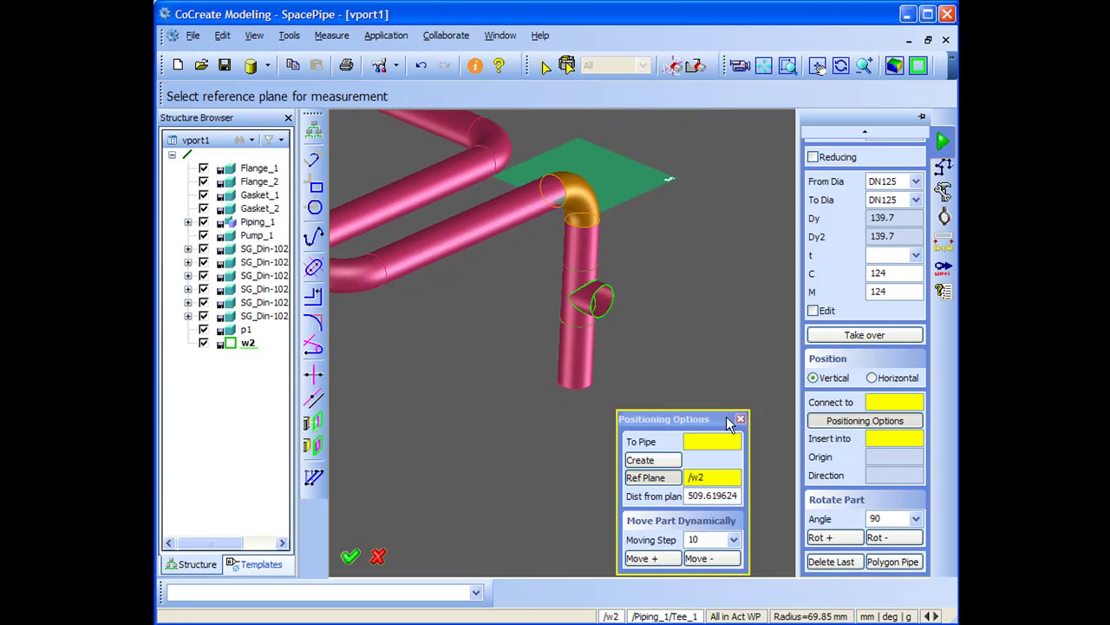
drag(699, 421, 742, 324)
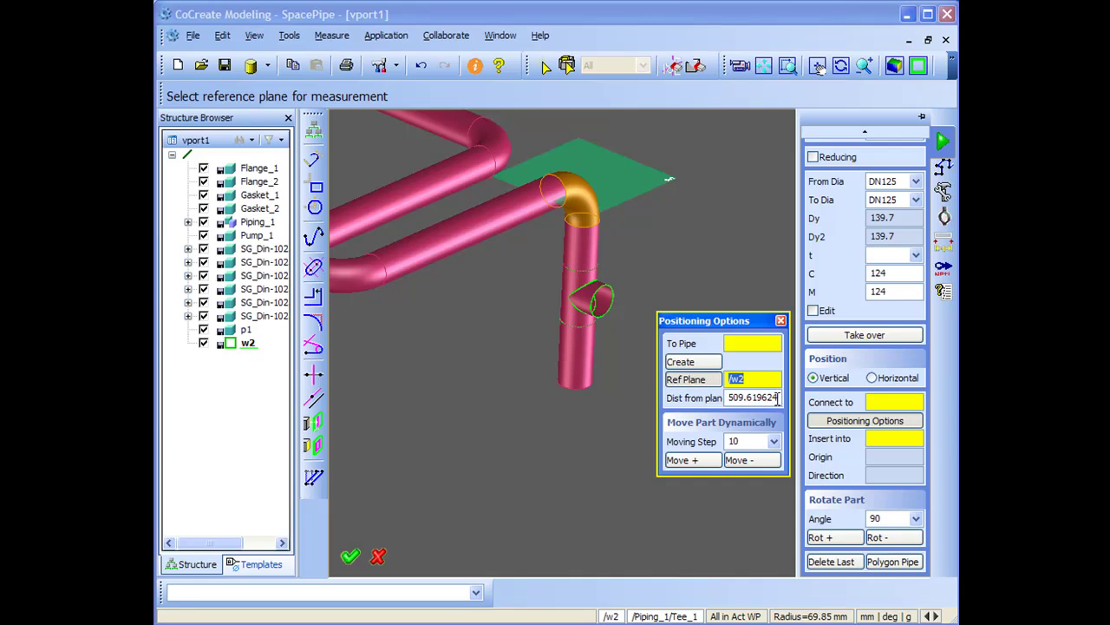
click(780, 397)
text(400)
key(Return)
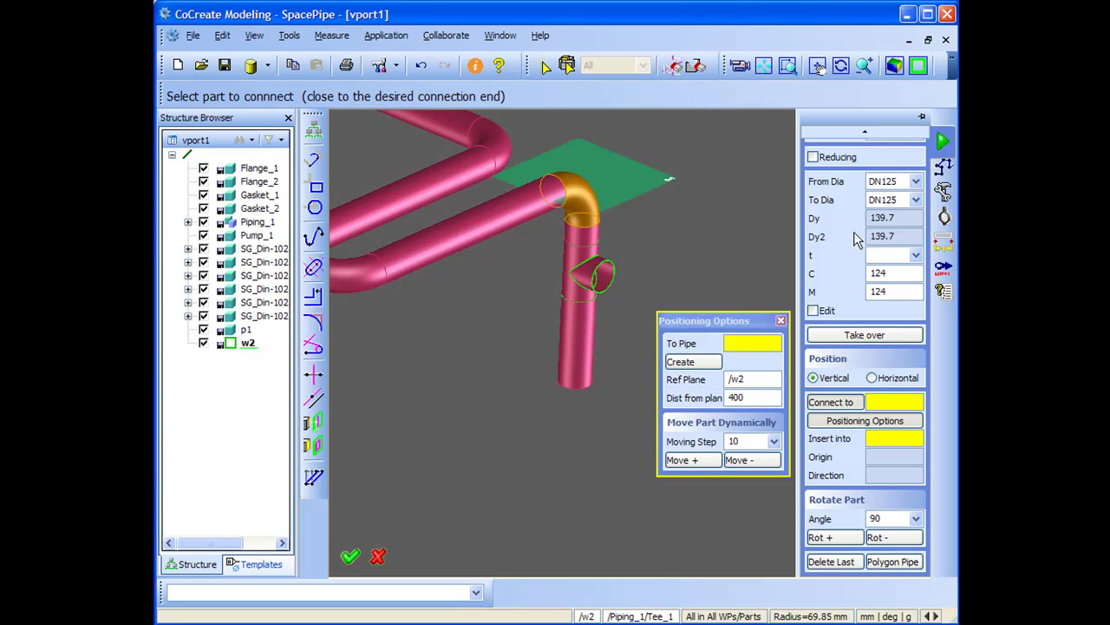
- Start a DN125 polygon pipe at the tee's branch and run a horizontal straight outward from it
mouse_move(869, 133)
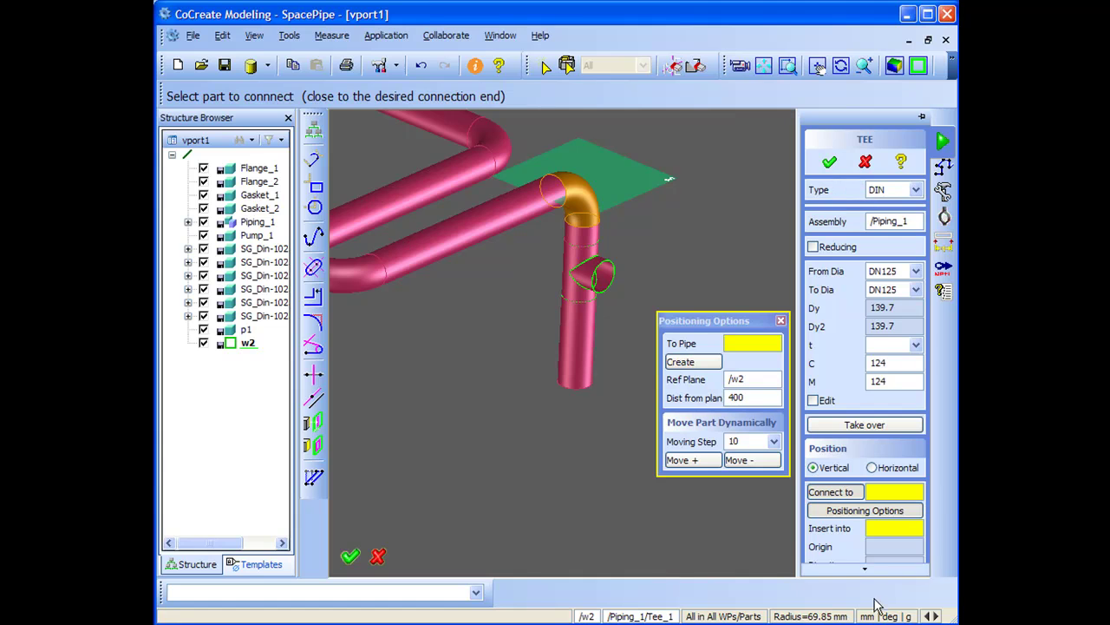
click(865, 569)
click(865, 570)
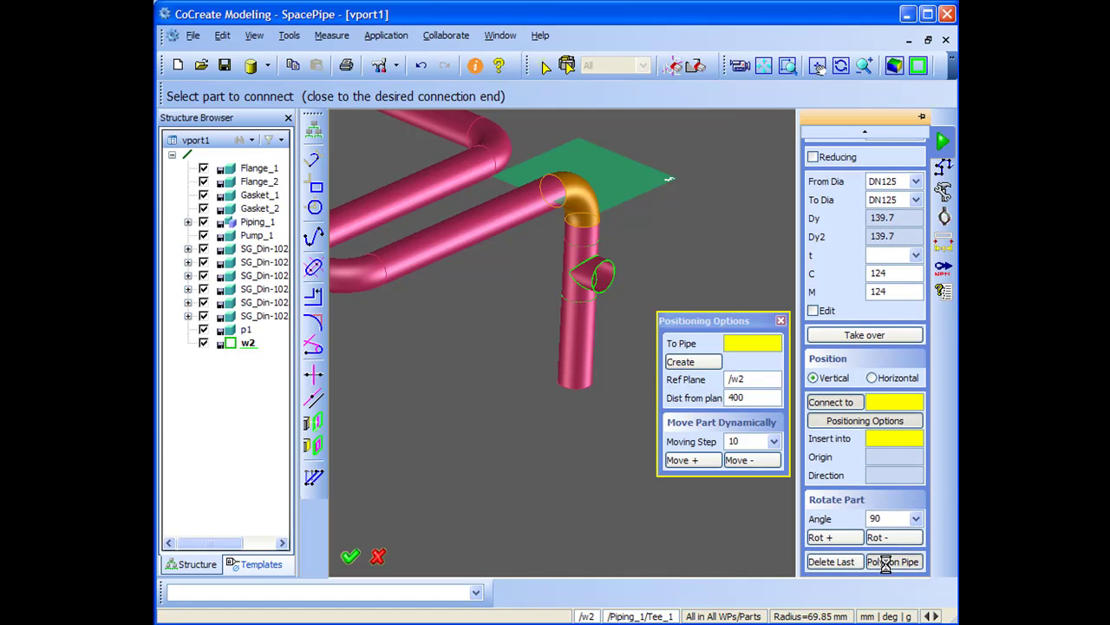
click(885, 564)
click(614, 280)
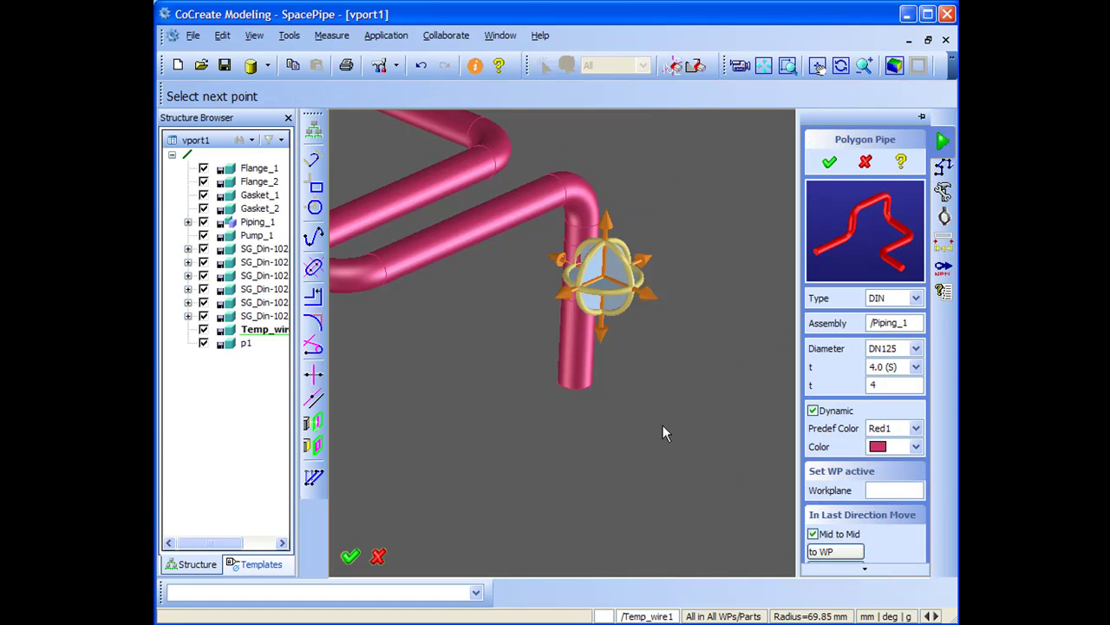
scroll(659, 415, down, 1)
middle_drag(627, 397, 534, 402)
click(579, 326)
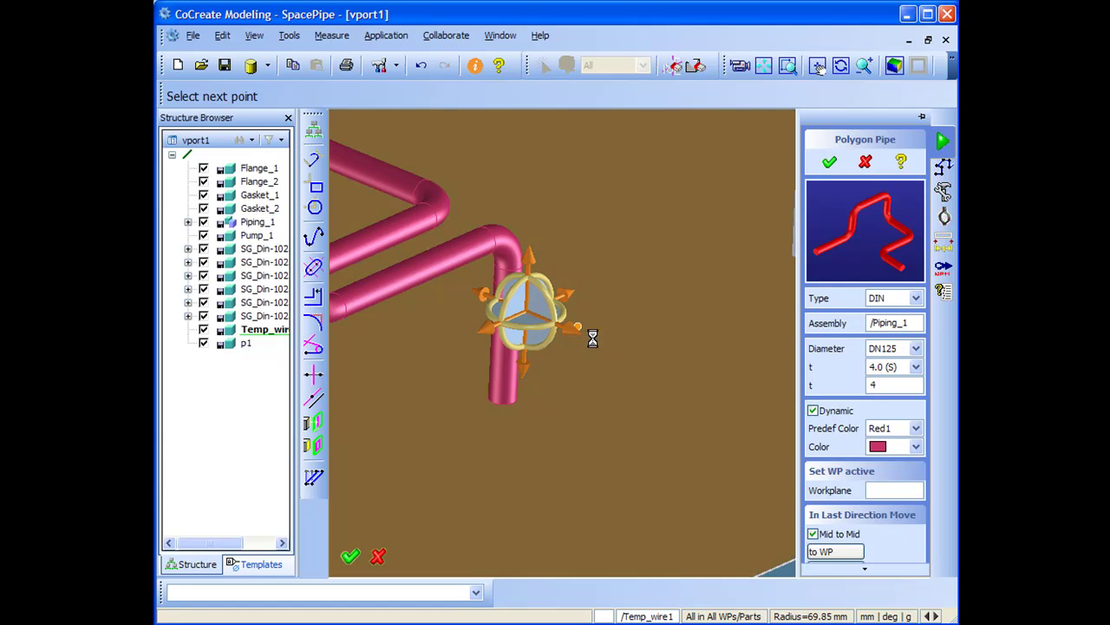
click(726, 411)
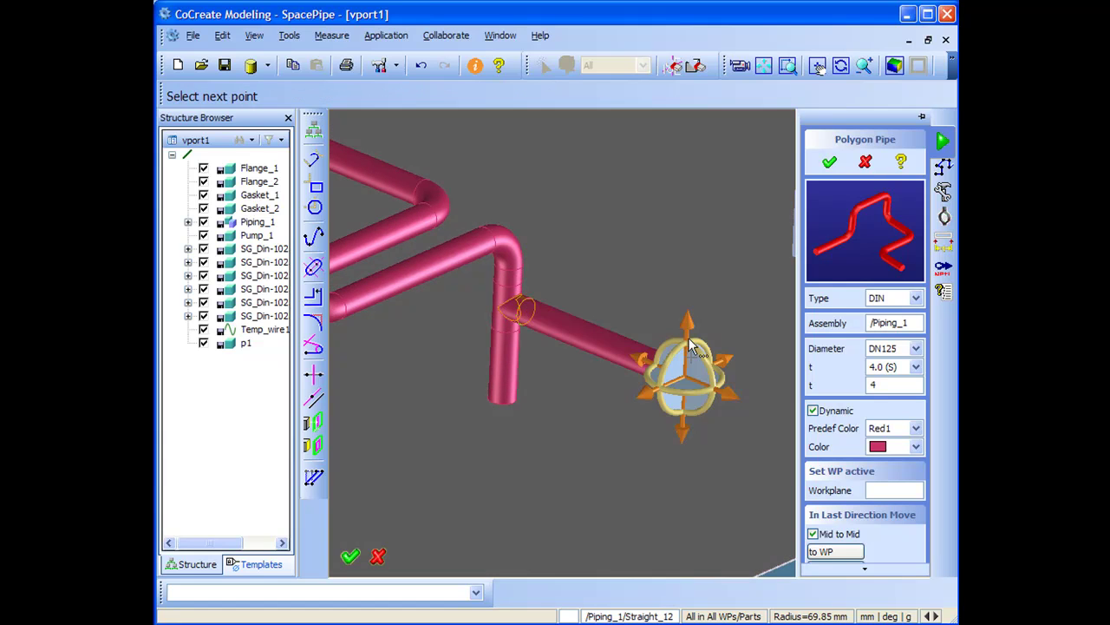
- Route the DN125 branch pipe vertically upward to roughly the height of the steel columns and complete the polygon pipe
drag(687, 323, 677, 151)
middle_drag(630, 376, 590, 281)
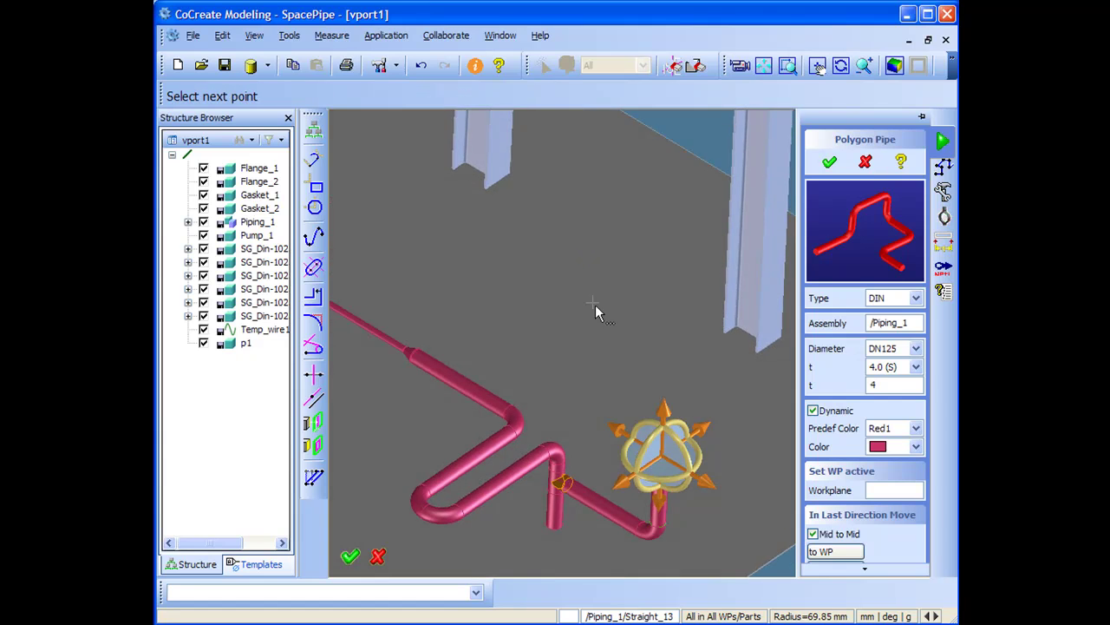
drag(583, 327, 586, 187)
middle_drag(572, 319, 625, 292)
click(829, 162)
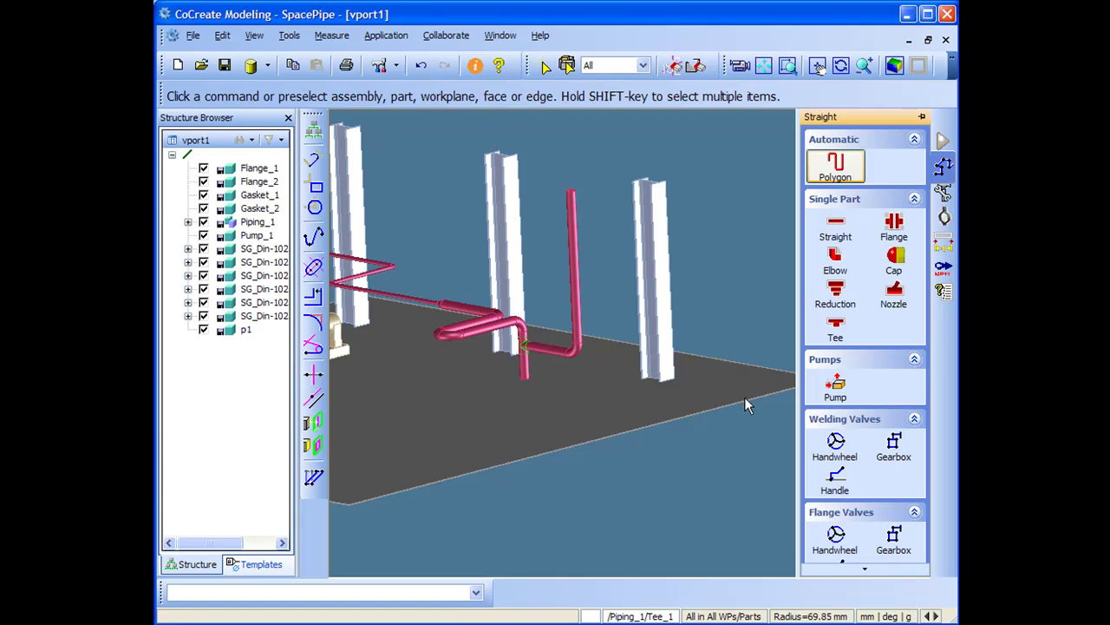
- Insert a DN65 nozzle with a length of 500 mm into the vertical straight on the pump's suction side
click(896, 293)
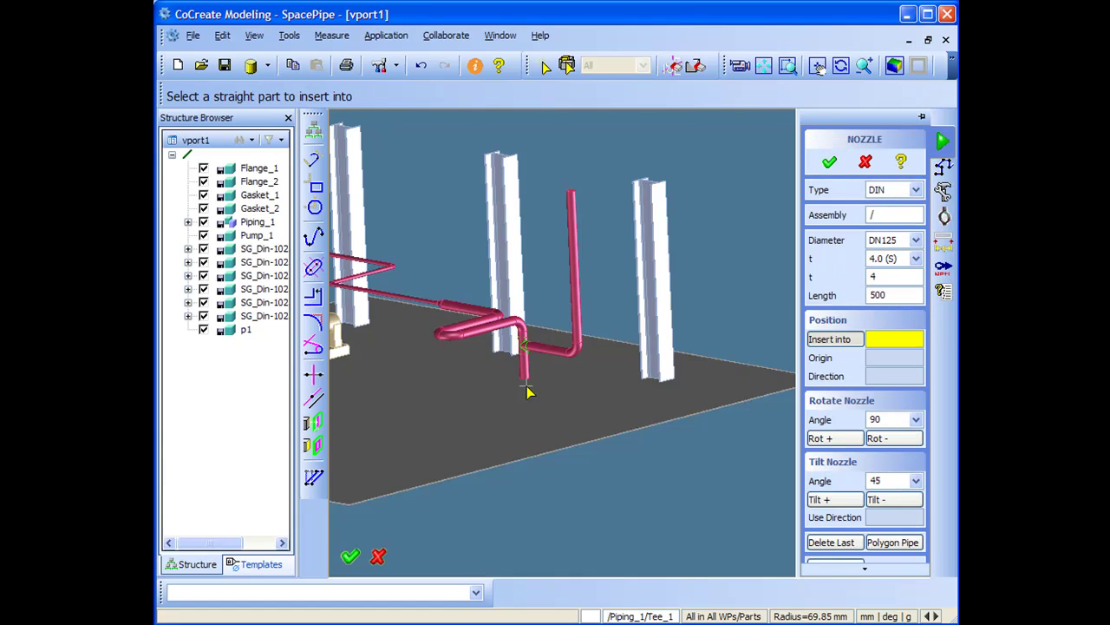
middle_drag(508, 389, 652, 390)
middle_drag(647, 213, 649, 427)
middle_drag(553, 406, 622, 474)
middle_drag(625, 367, 520, 454)
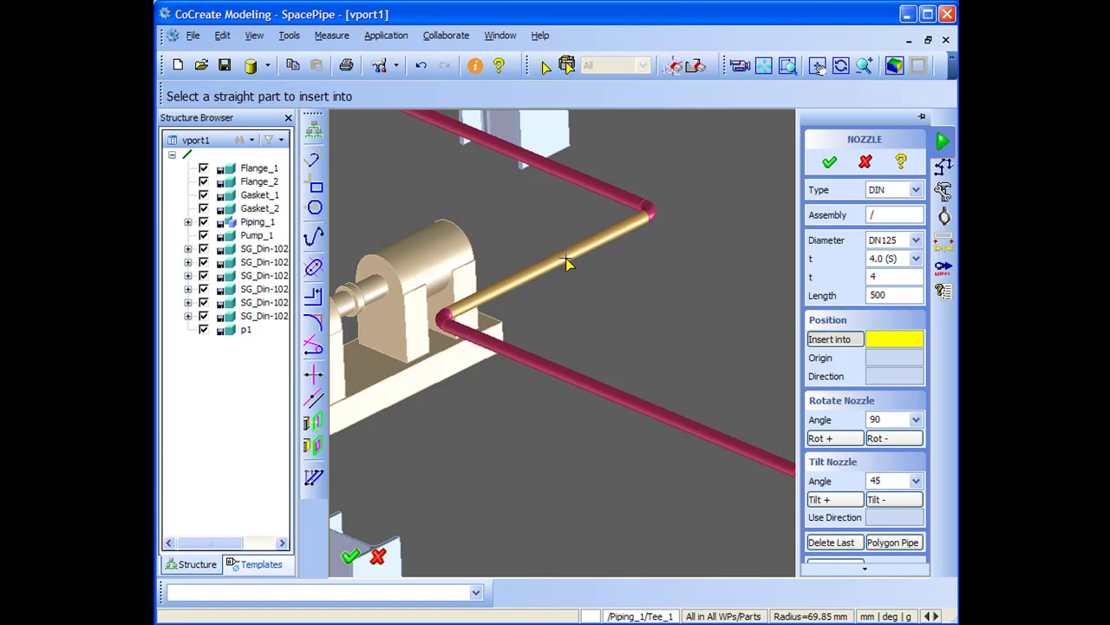
middle_drag(650, 370, 659, 408)
click(918, 242)
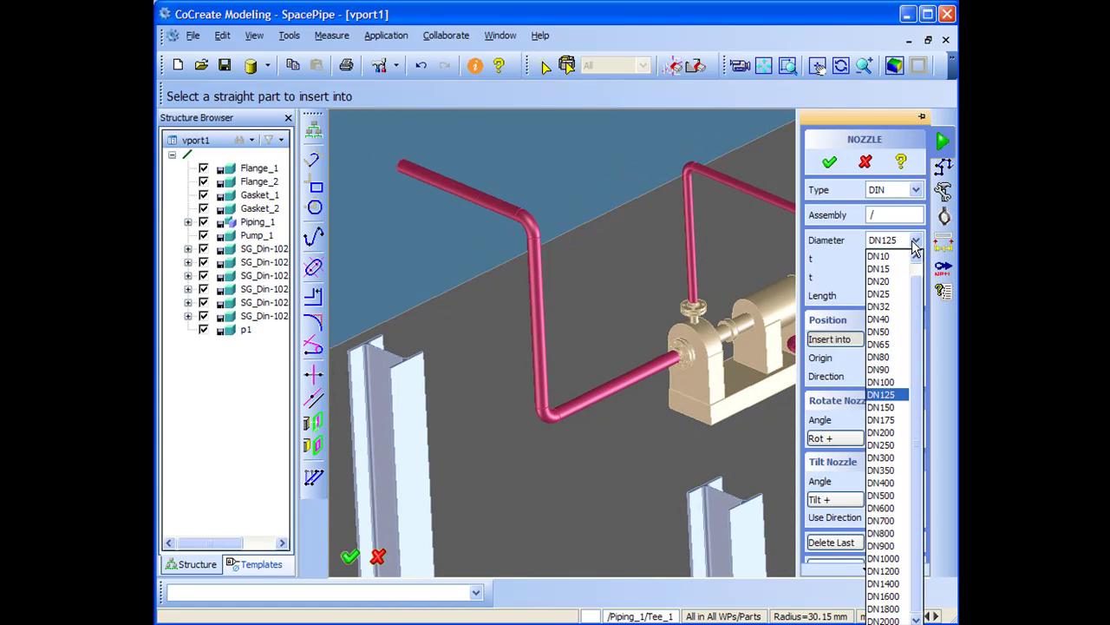
click(902, 345)
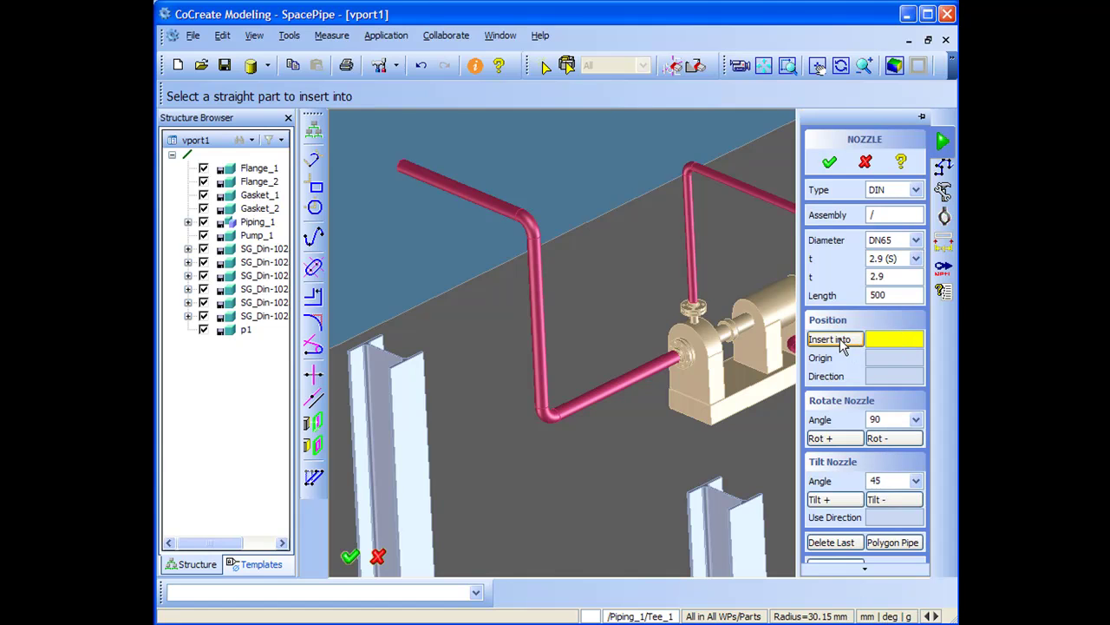
click(545, 314)
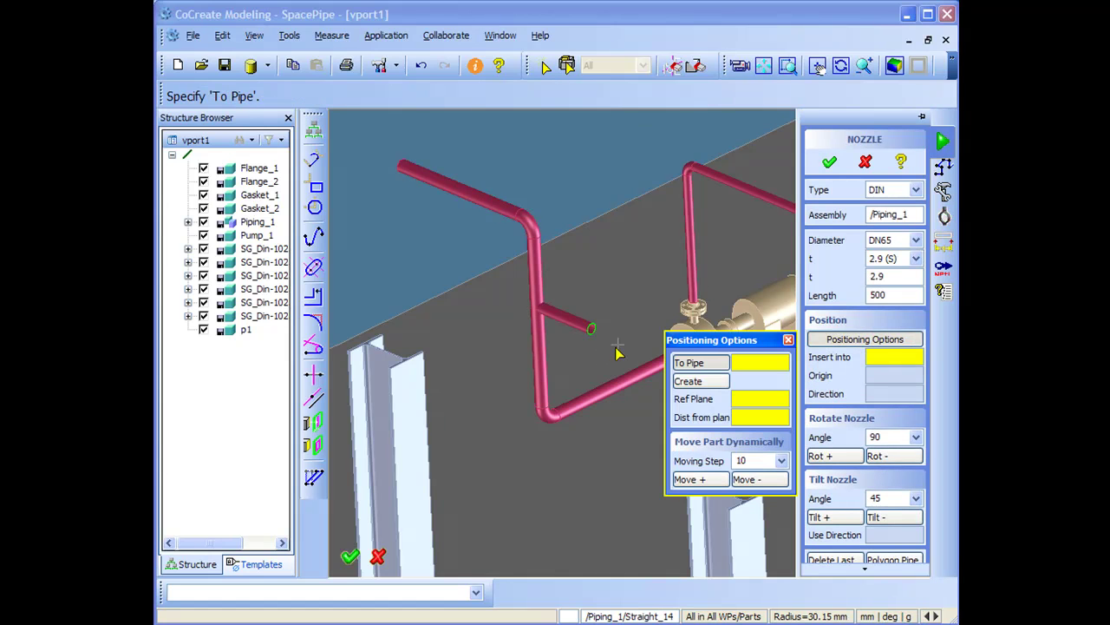
- Create a reference plane at the elbow above the nozzle and set the nozzle's distance from it to 500 mm
drag(754, 338, 745, 422)
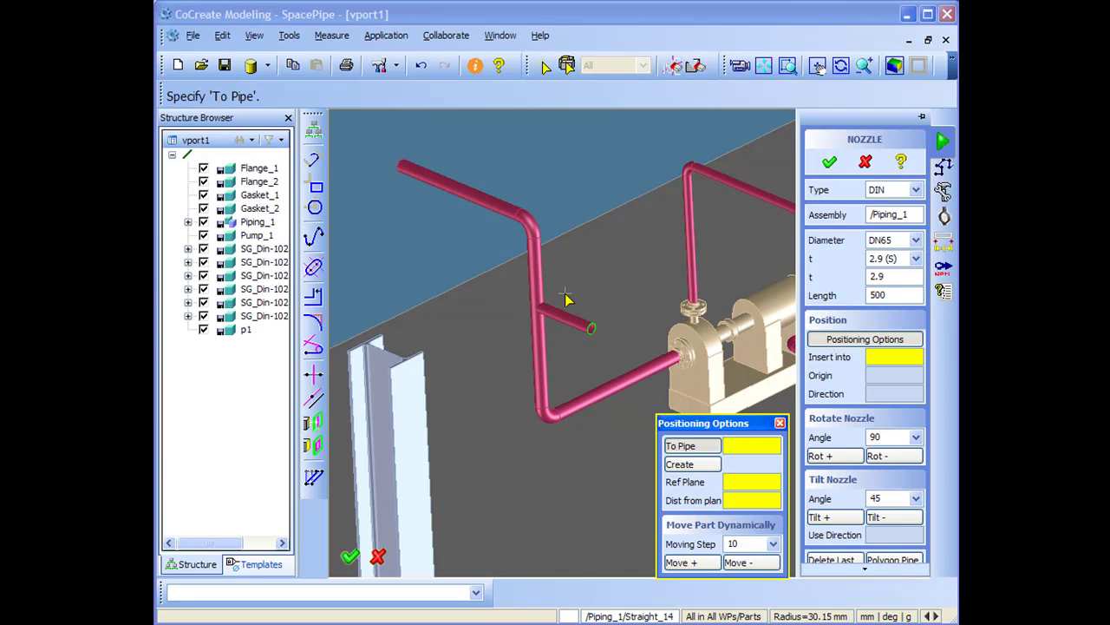
click(697, 468)
click(531, 223)
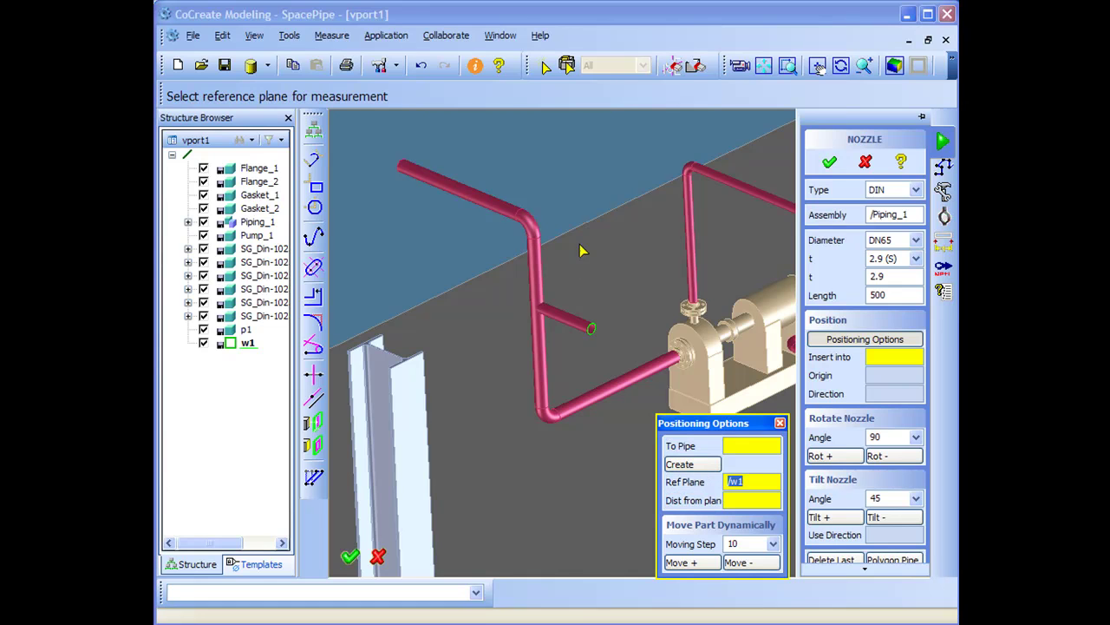
click(777, 499)
text(5)
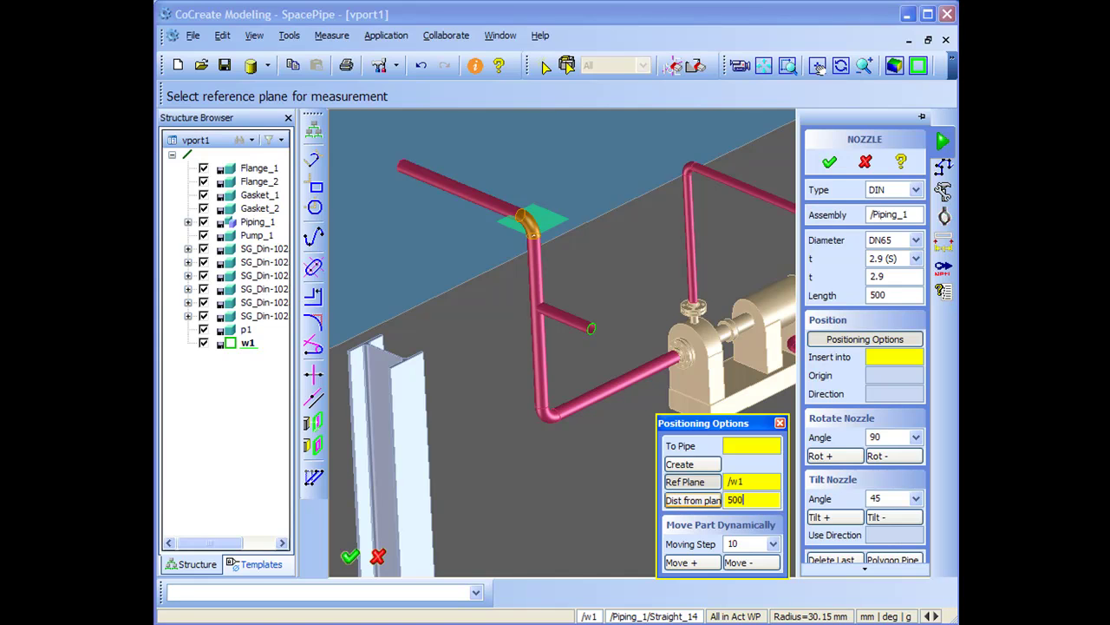
text(00)
key(Return)
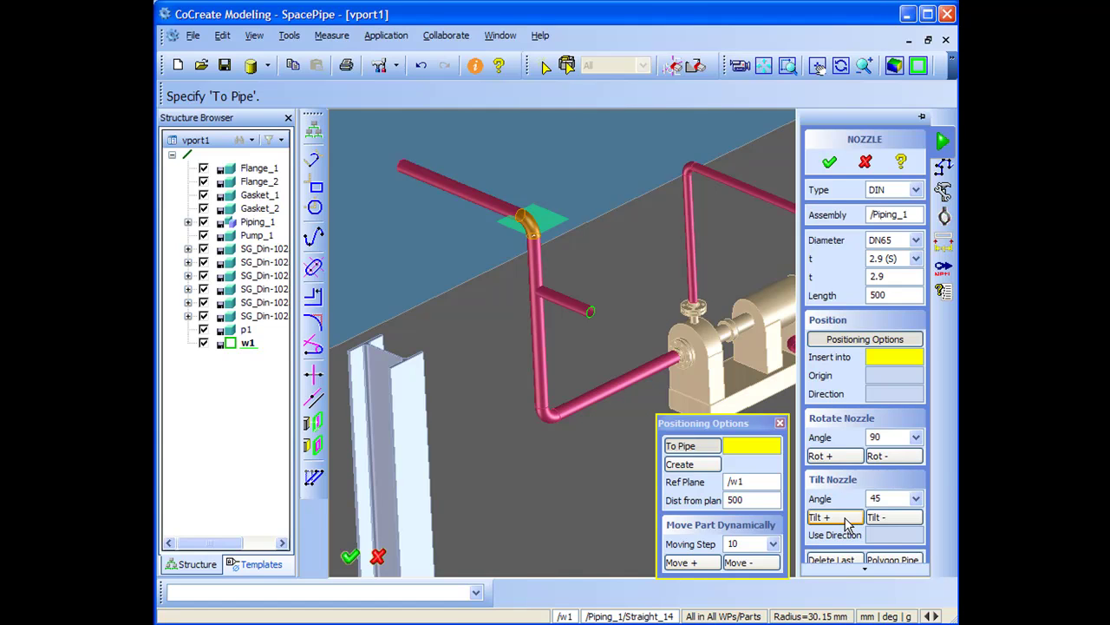
- Rotate the nozzle in 90° increments to point away from the pump and tilt it 45° downward
click(838, 455)
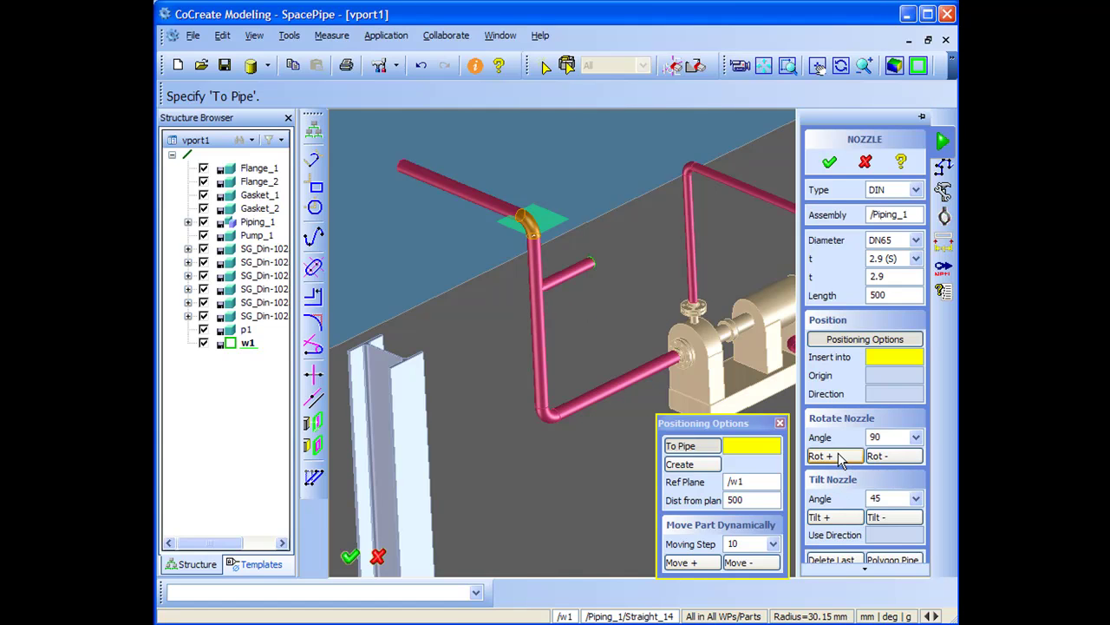
click(838, 456)
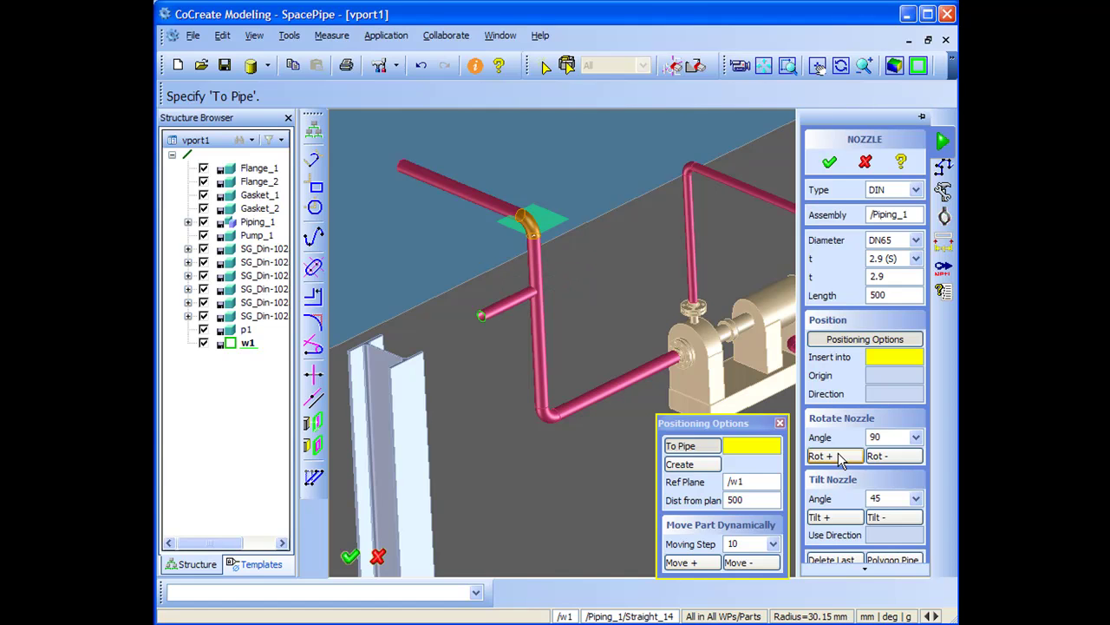
click(835, 519)
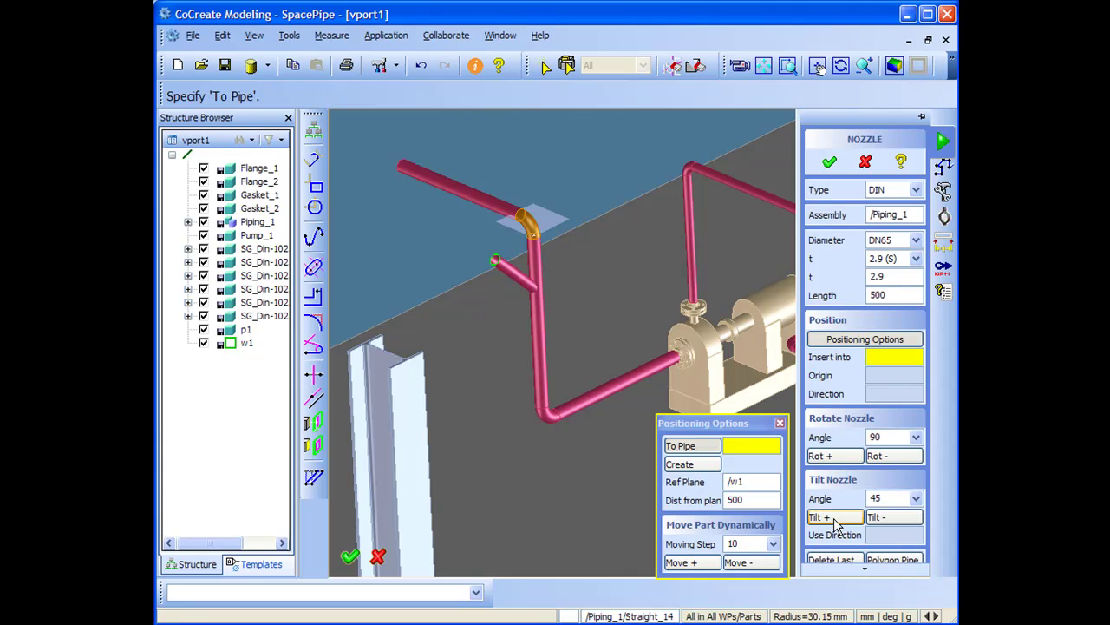
click(879, 518)
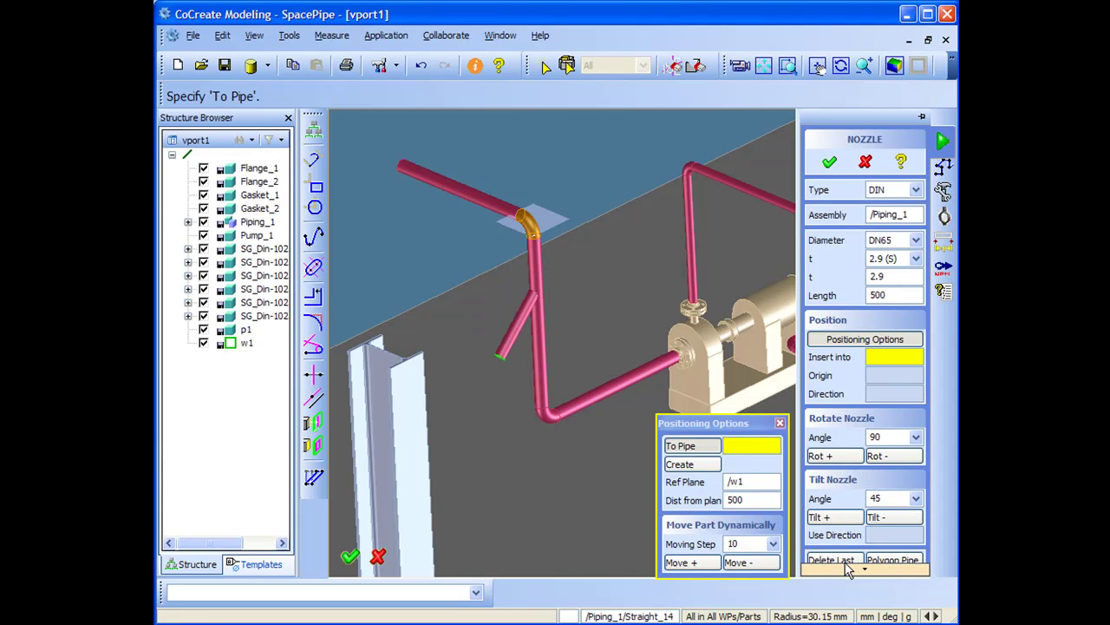
- Start a DN65 polygon pipe at the nozzle's open end and align the polestar's Z direction with the vertical suction pipe
click(883, 560)
click(839, 163)
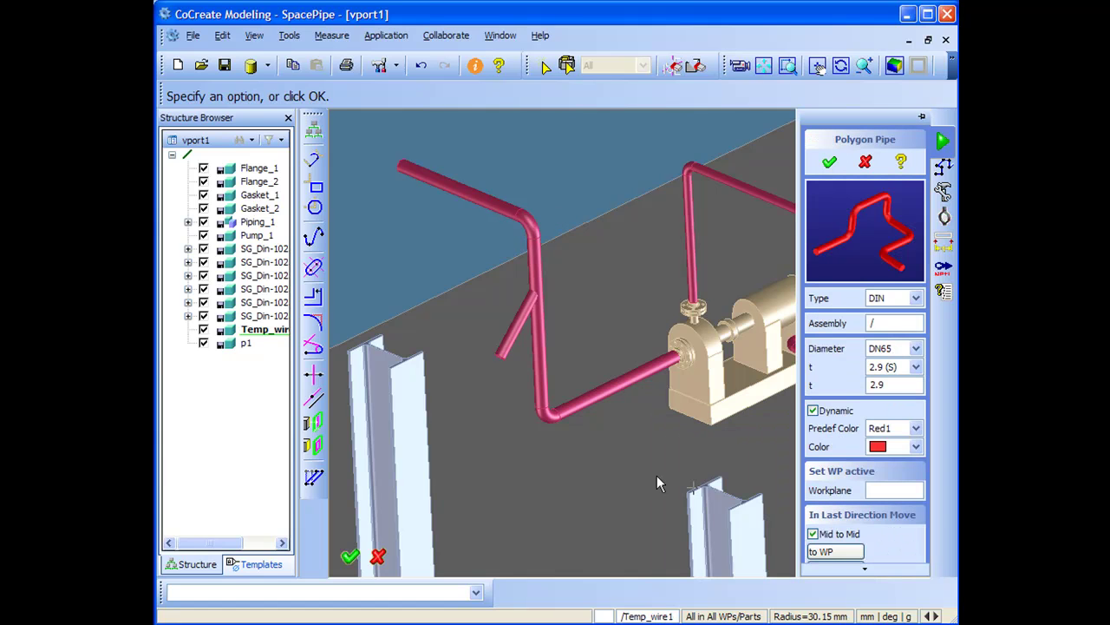
click(502, 356)
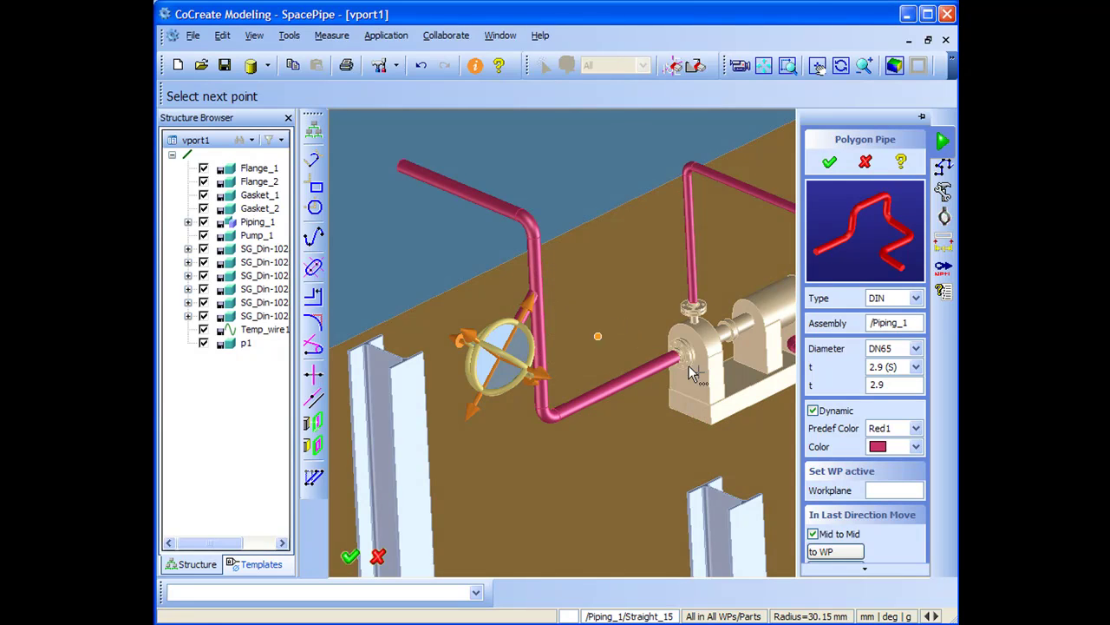
click(863, 570)
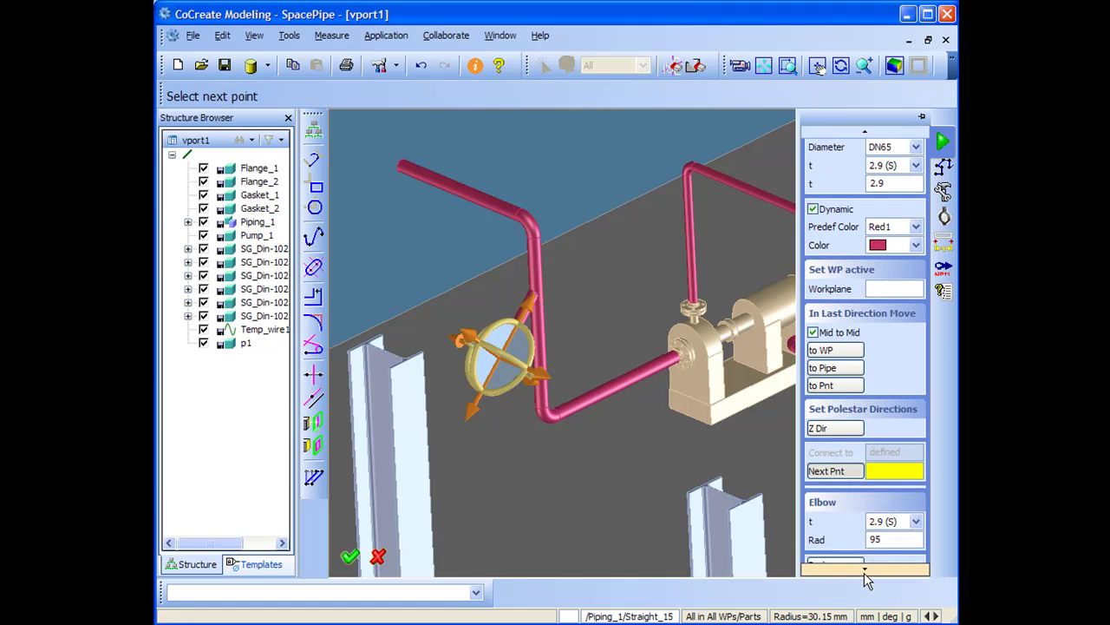
click(864, 570)
click(831, 411)
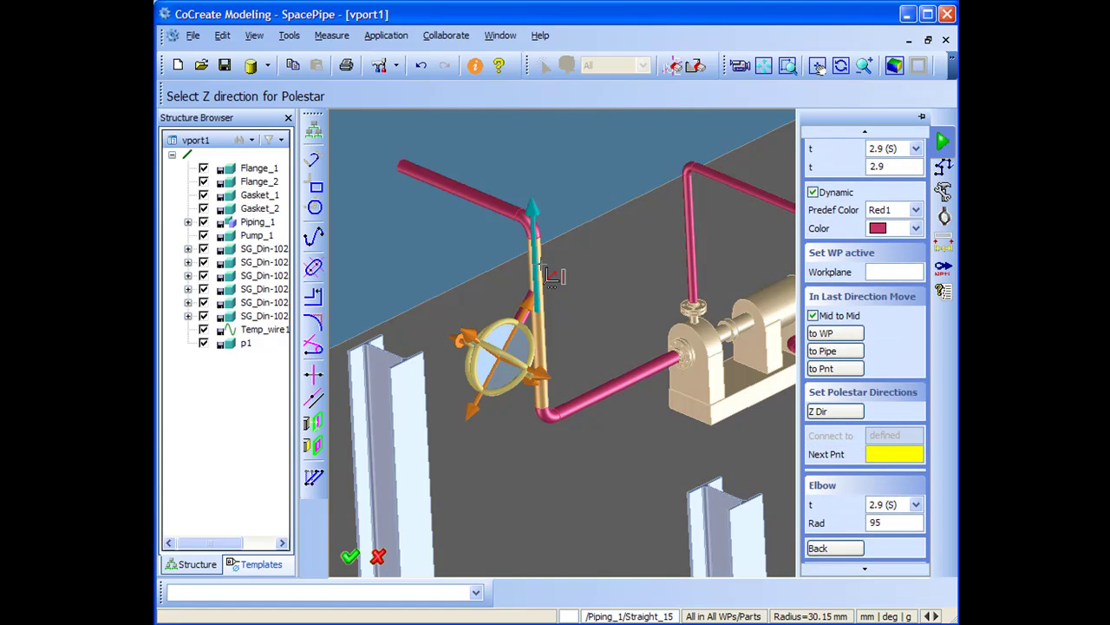
click(541, 269)
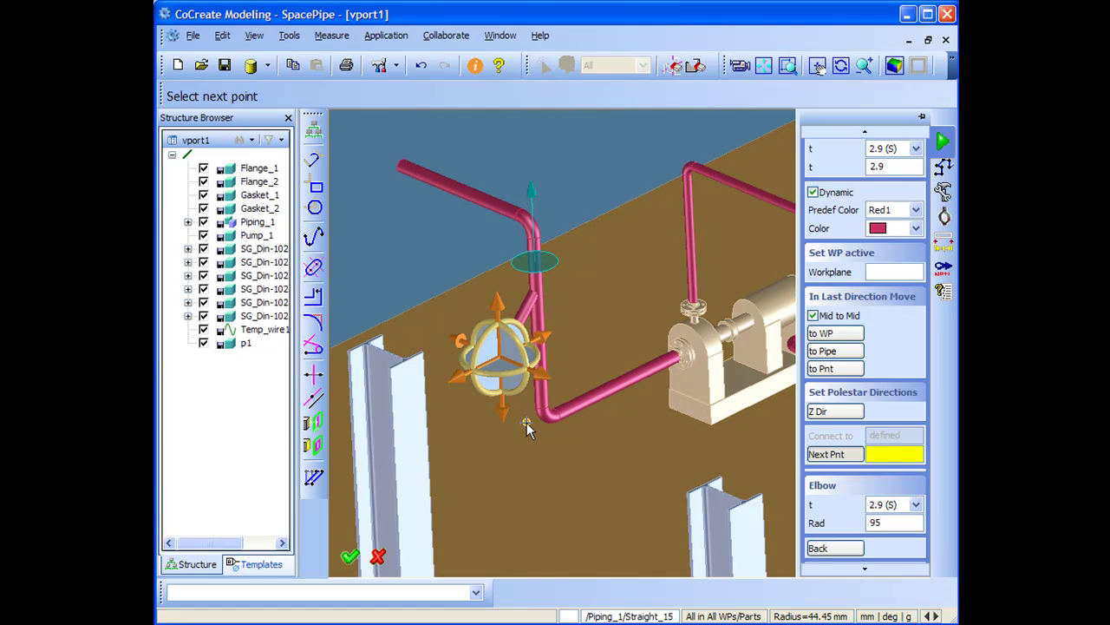
- Try to route the DN65 pipe straight up from the nozzle's end
middle_drag(521, 413, 560, 429)
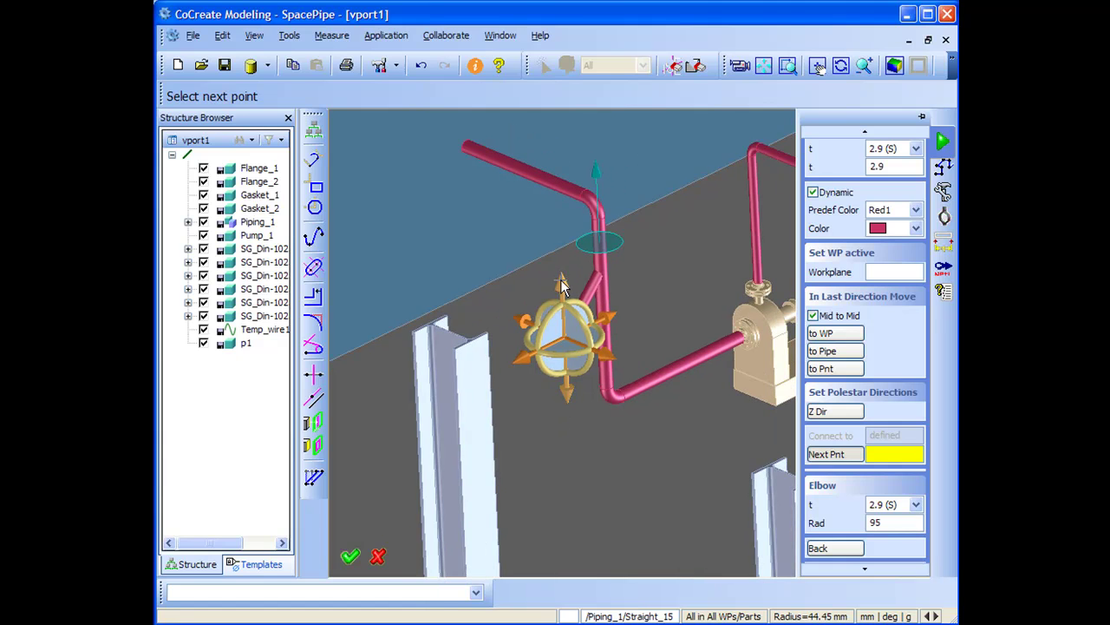
drag(562, 283, 540, 211)
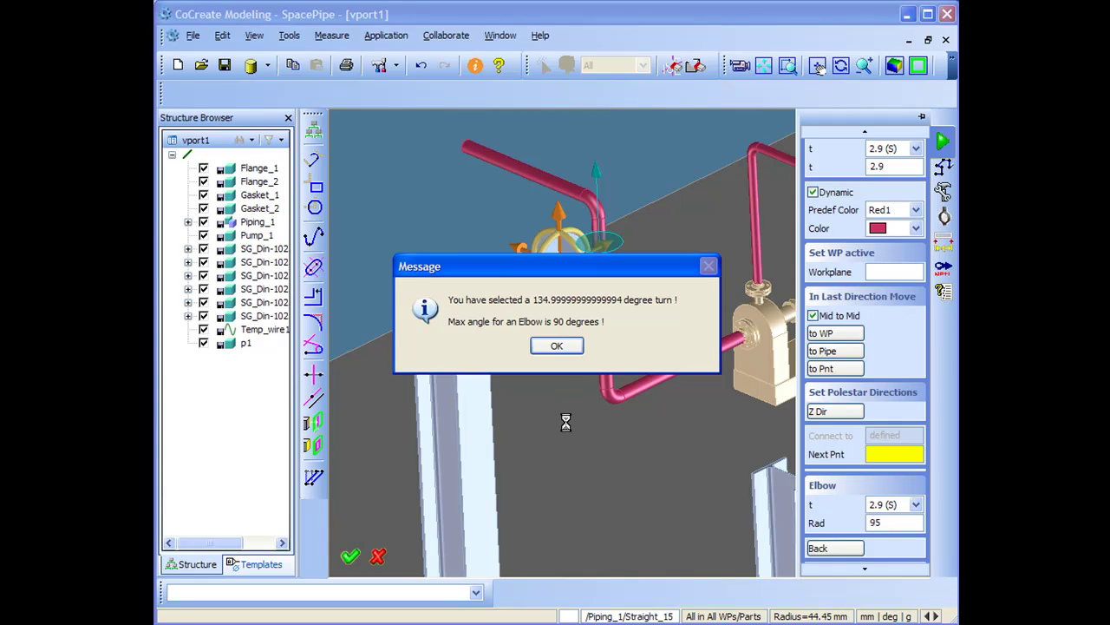
click(557, 346)
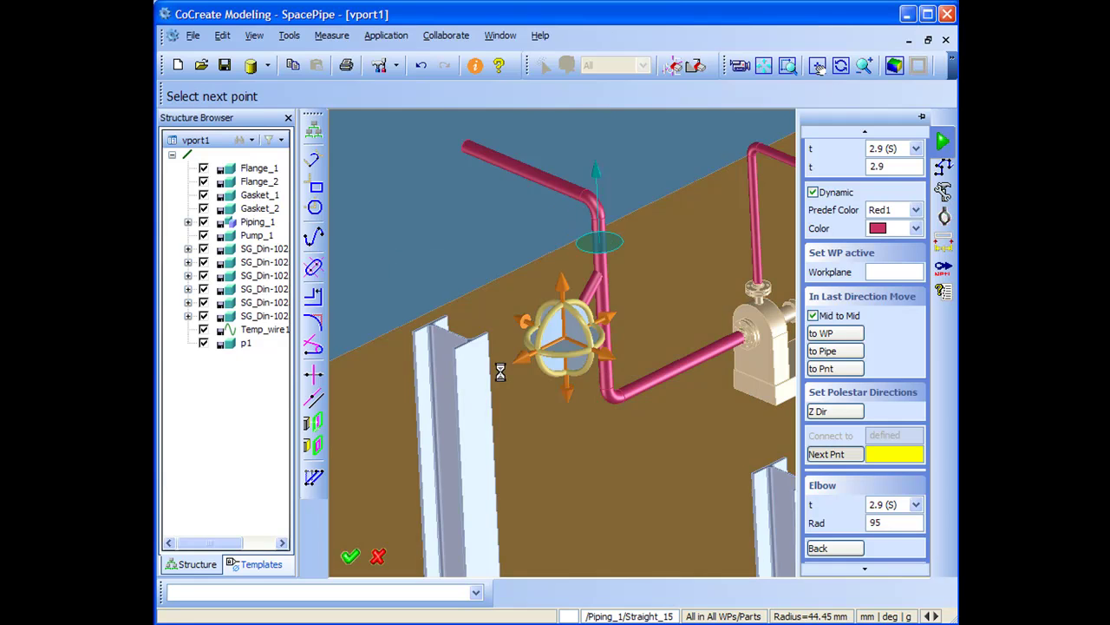
- Route the DN65 pipe horizontally away from the nozzle, turn it toward the DN125 piping and extend that run to the horizontal DN125 pipe
drag(524, 364, 493, 397)
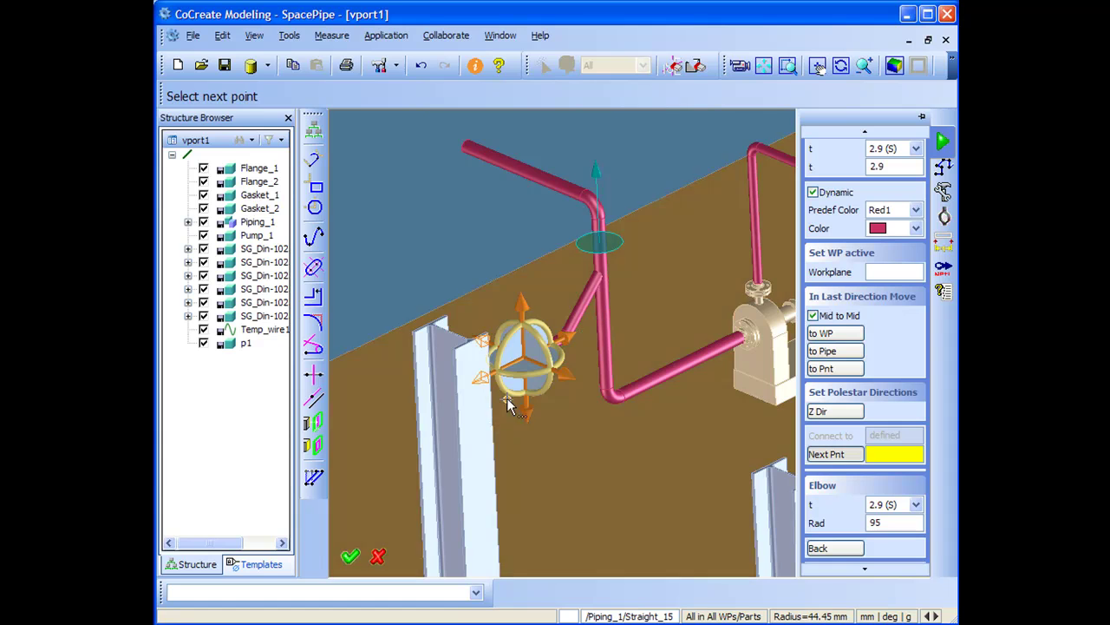
scroll(608, 462, down, 2)
middle_drag(572, 360, 504, 349)
drag(505, 343, 689, 448)
middle_drag(684, 399, 608, 334)
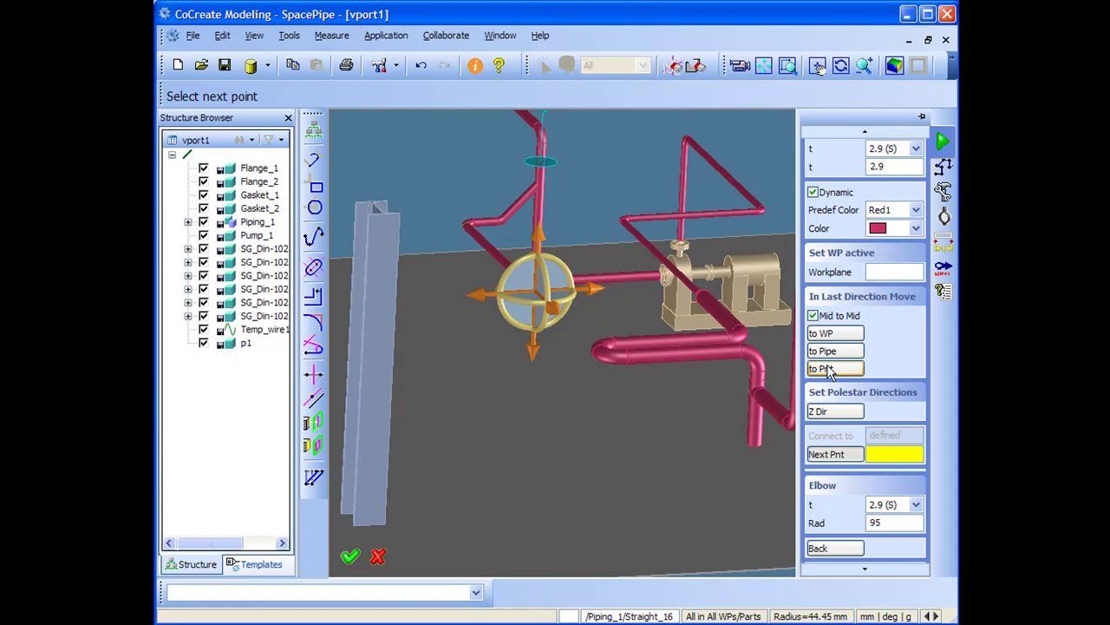
click(835, 350)
click(709, 358)
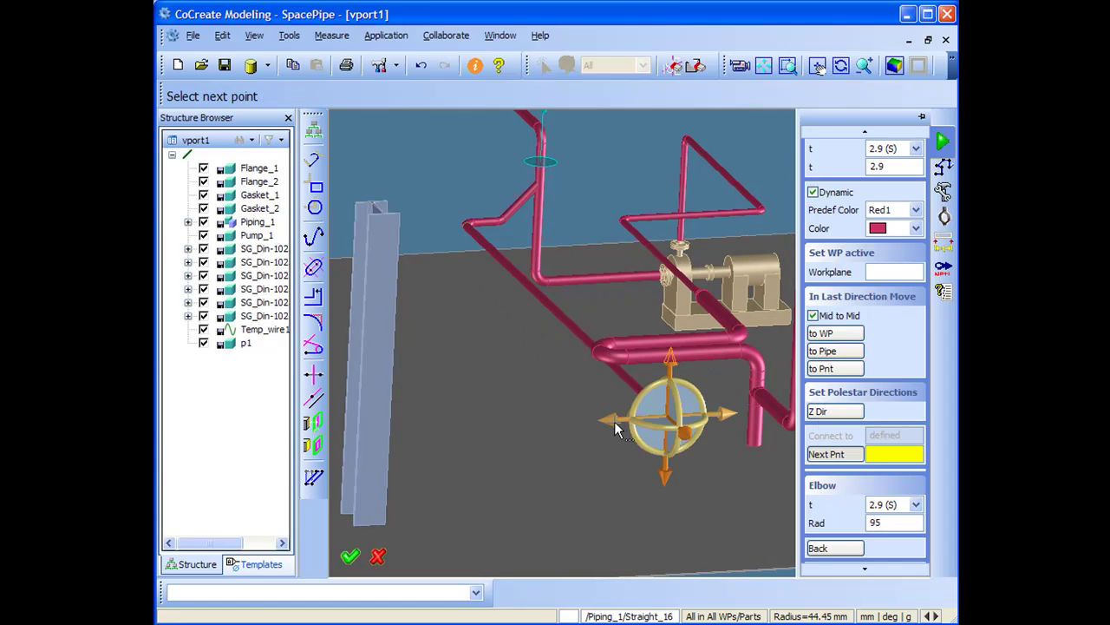
- Turn the DN65 pipe's end upward with a short vertical straight and complete the polygon pipe
middle_drag(584, 426, 601, 330)
middle_drag(634, 372, 636, 326)
drag(605, 317, 623, 243)
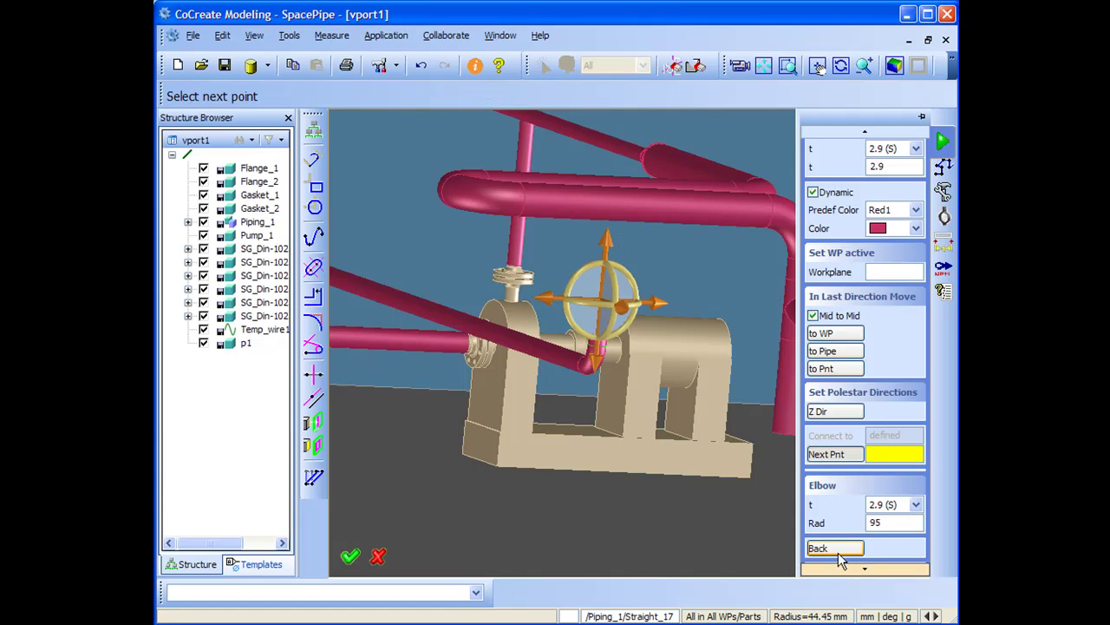
click(865, 131)
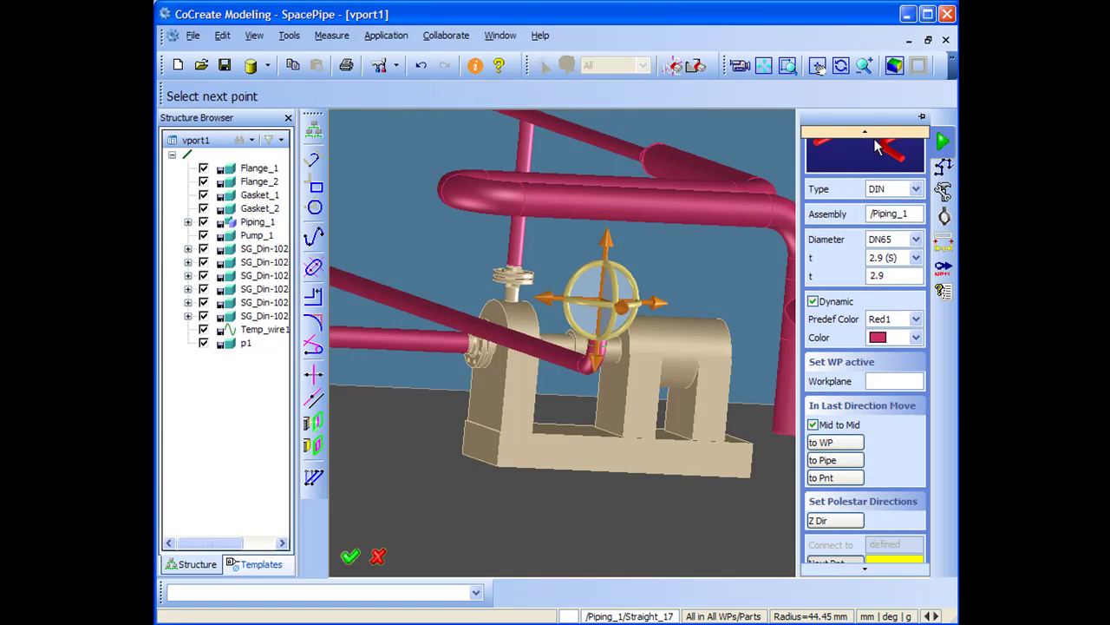
click(865, 129)
click(829, 160)
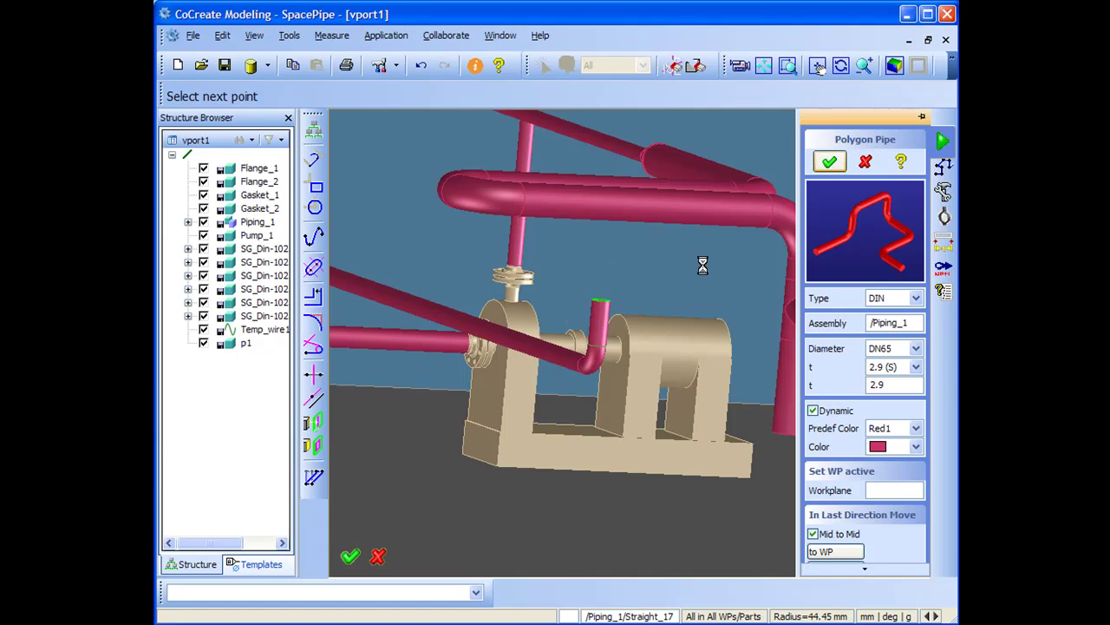
middle_drag(606, 373, 647, 238)
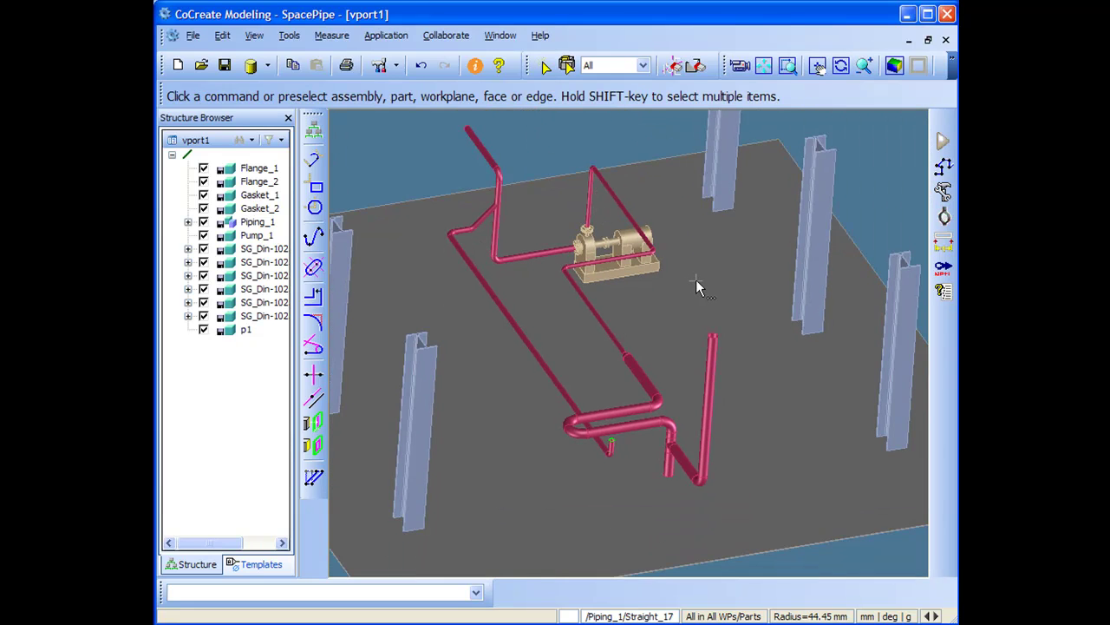
- Add a DN125 cap of type DIN 2617 to the upper end of the vertical DN125 branch pipe
click(944, 166)
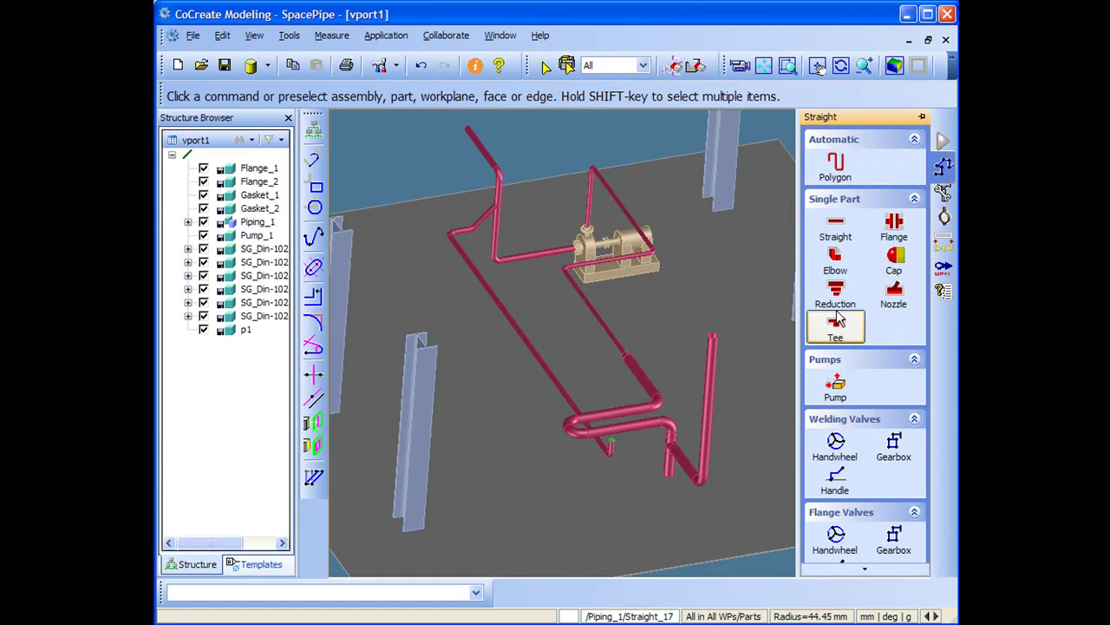
click(895, 265)
middle_drag(732, 303, 692, 370)
scroll(690, 371, up, 3)
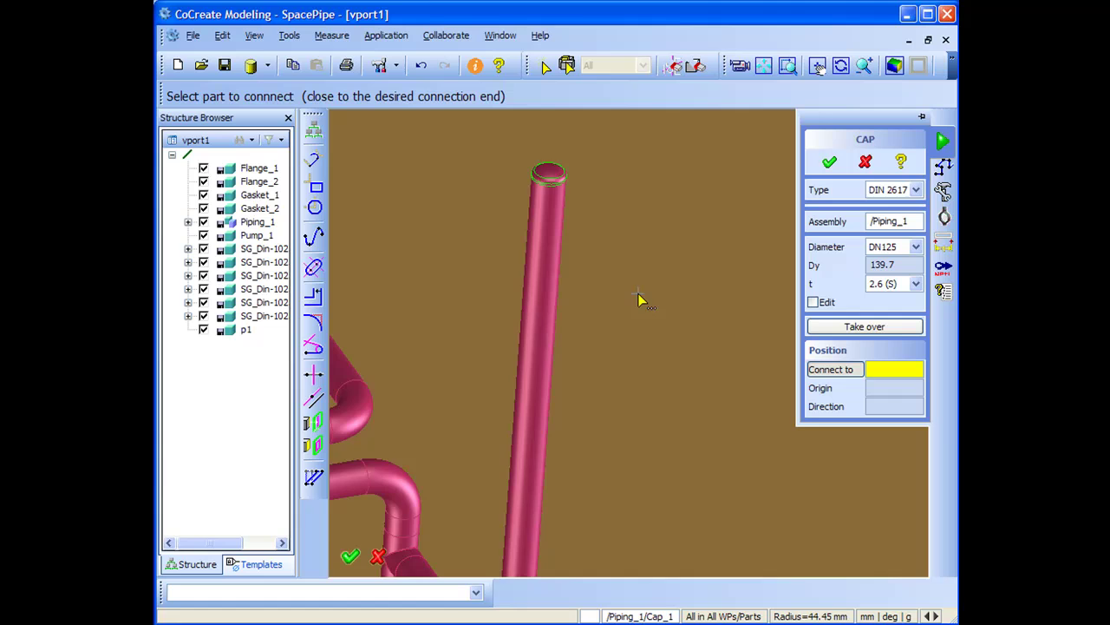
middle_drag(646, 314, 721, 421)
scroll(691, 186, up, 4)
click(916, 189)
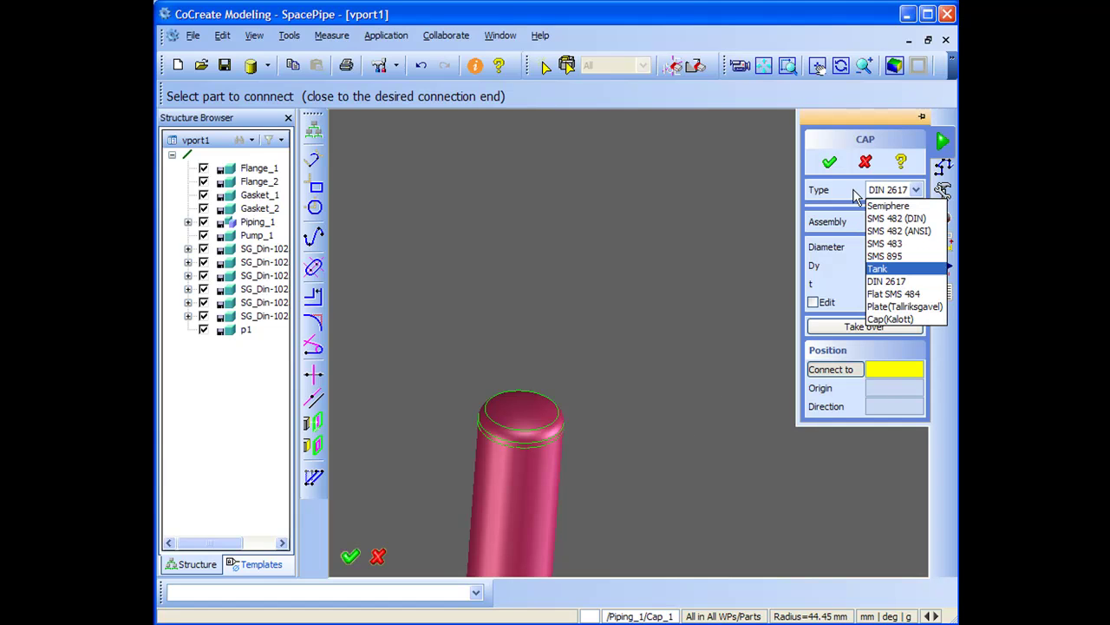
click(860, 161)
middle_drag(679, 354, 666, 184)
scroll(666, 184, down, 3)
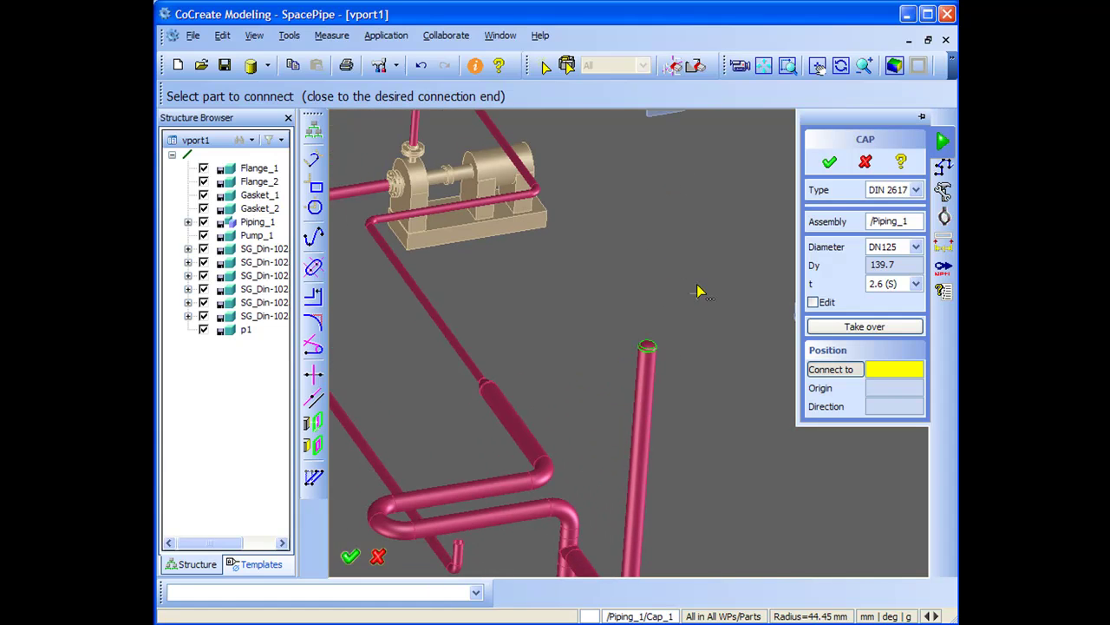
click(864, 163)
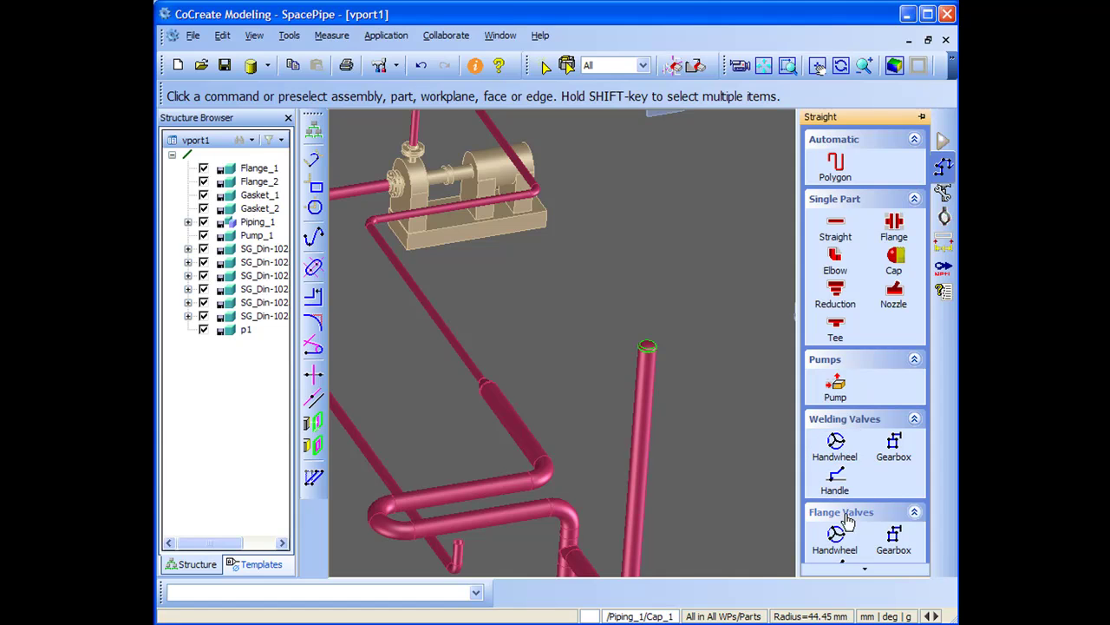
- Attach a DIN DN80 handwheel welding valve, 300 mm long, to the open upper end of the suction pipe
click(857, 569)
click(854, 563)
middle_drag(682, 459, 699, 390)
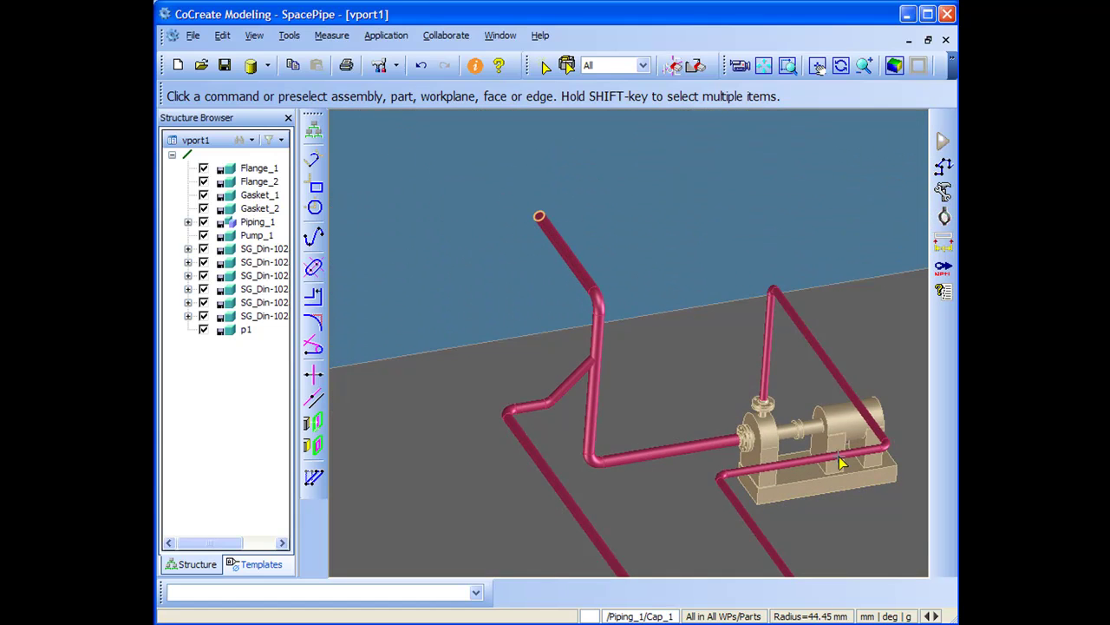
mouse_move(951, 344)
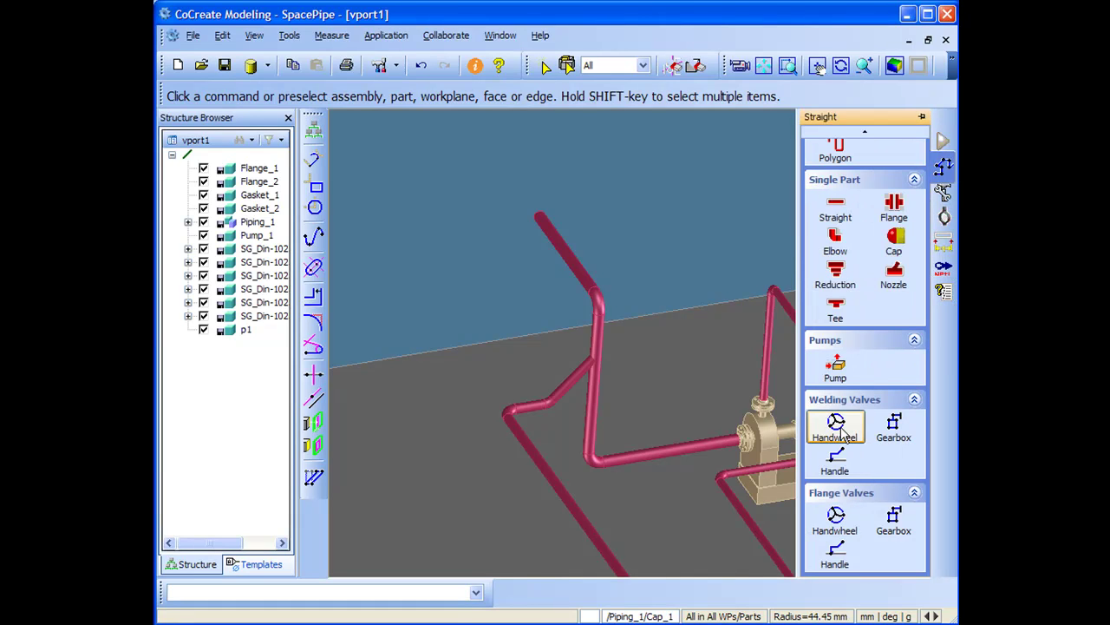
click(838, 432)
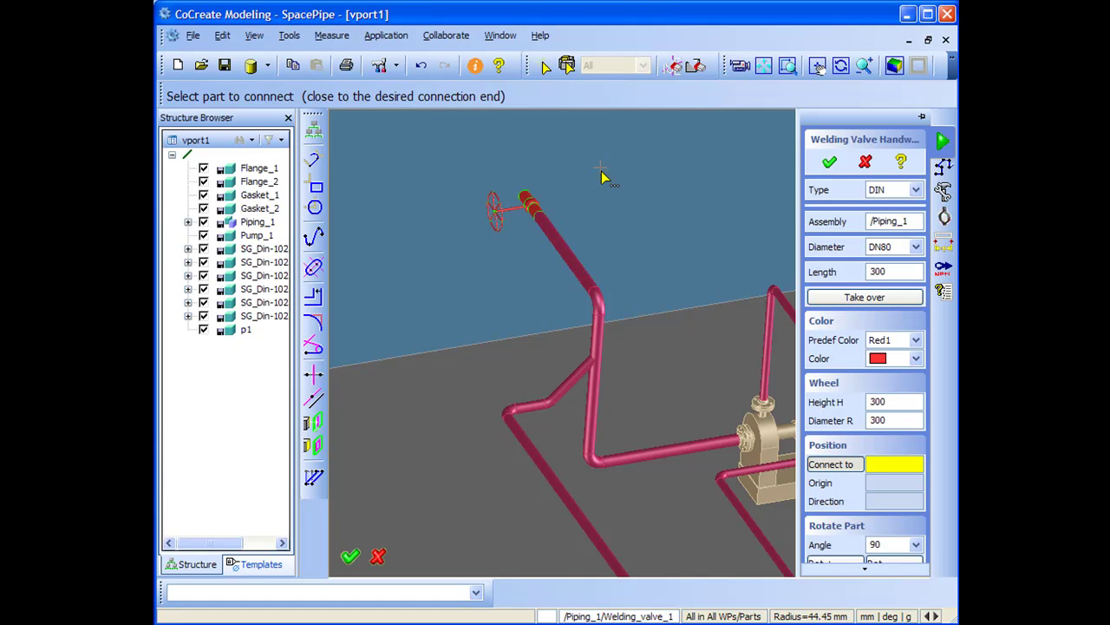
scroll(642, 329, up, 3)
scroll(685, 312, up, 2)
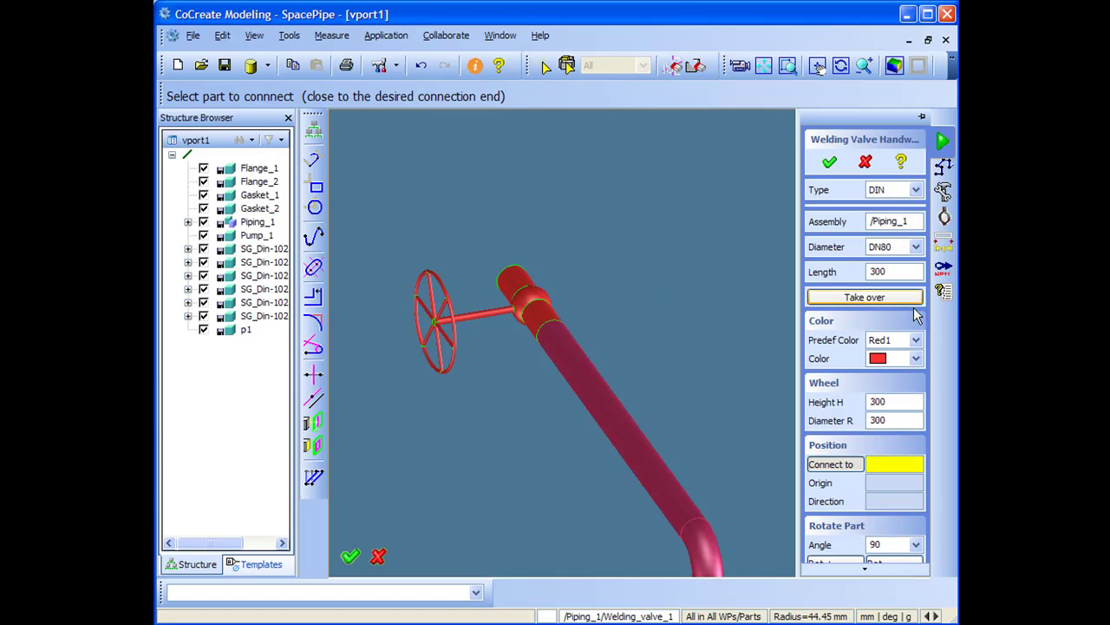
- Rotate the welding valve by 90° so its handwheel points upward and complete the valve
click(864, 568)
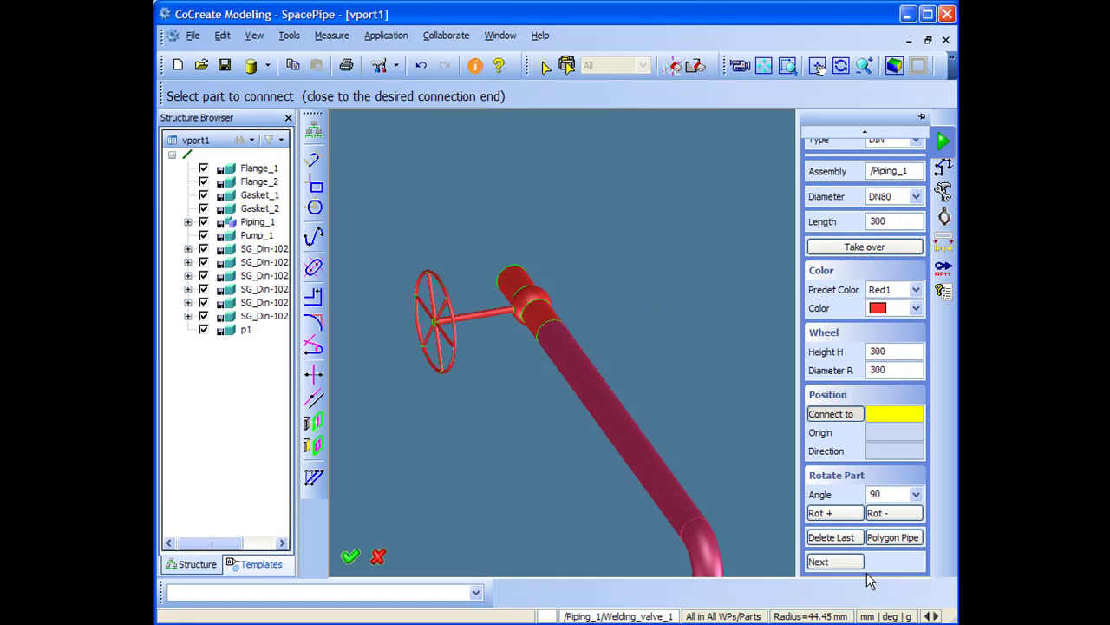
click(835, 512)
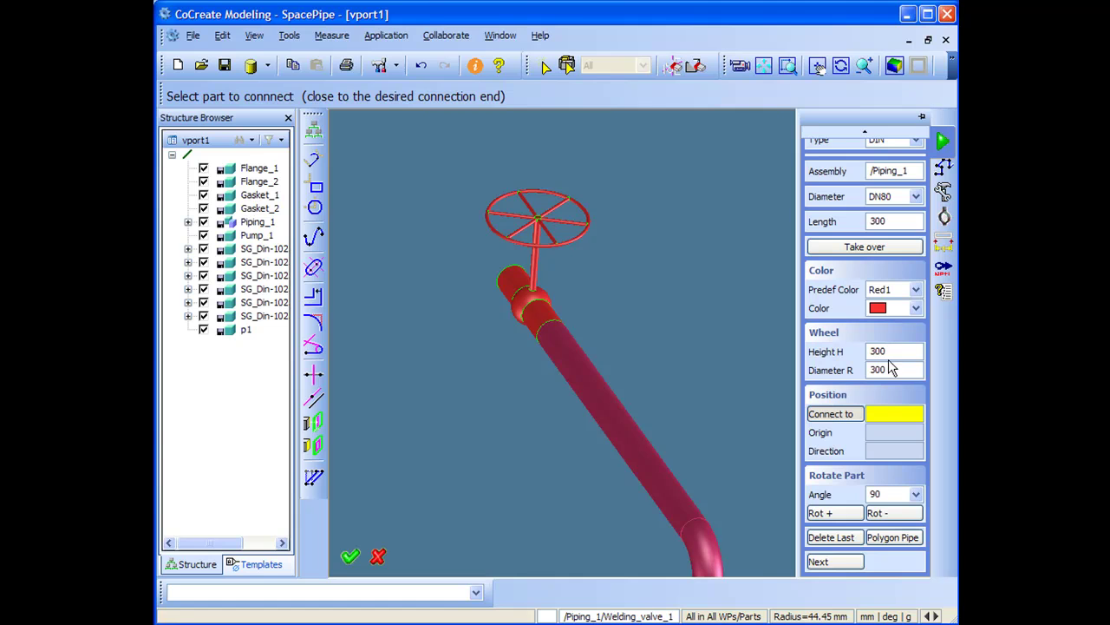
scroll(824, 173, up, 2)
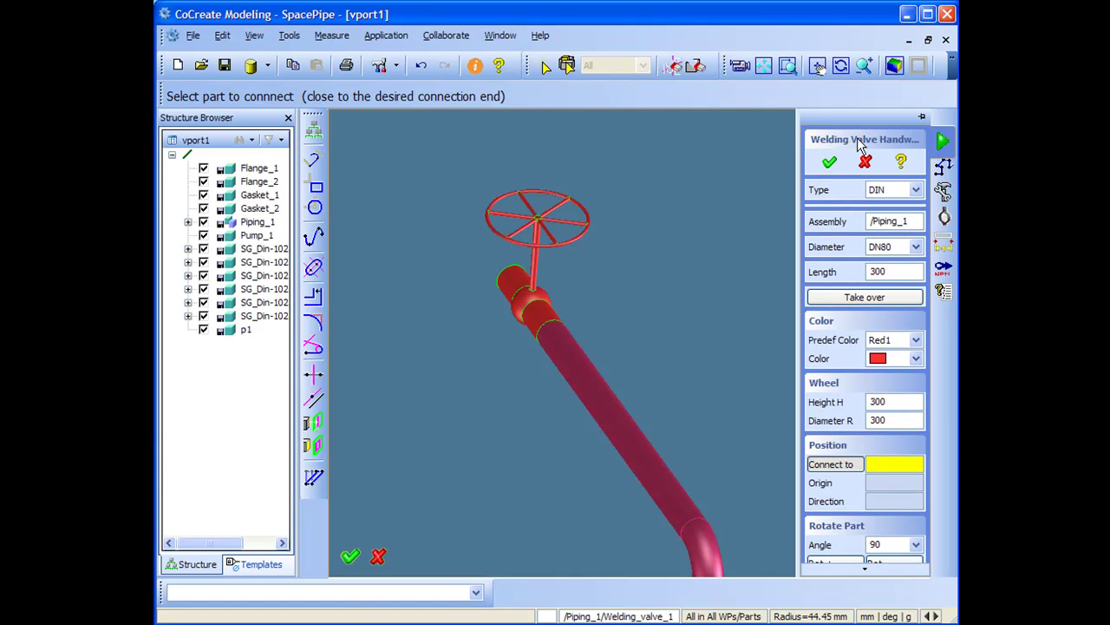
click(837, 163)
- Split the DN50 straight between the pump's discharge piping and the reducer at two points and delete the section between them
scroll(694, 427, down, 2)
middle_drag(659, 305, 570, 169)
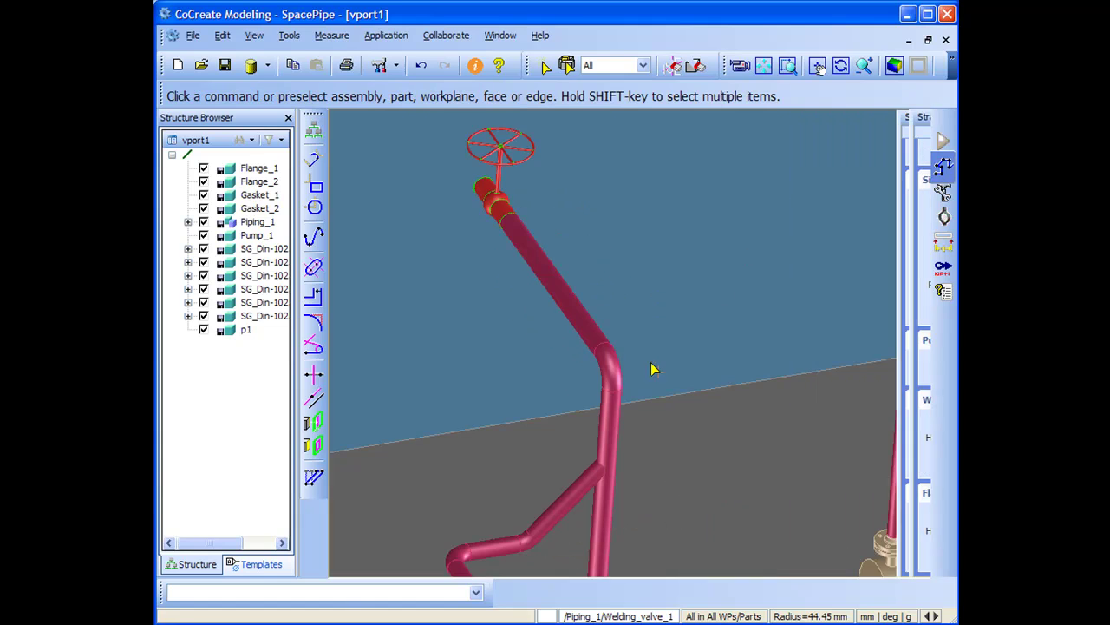
scroll(664, 382, down, 2)
middle_drag(680, 390, 770, 327)
mouse_move(635, 271)
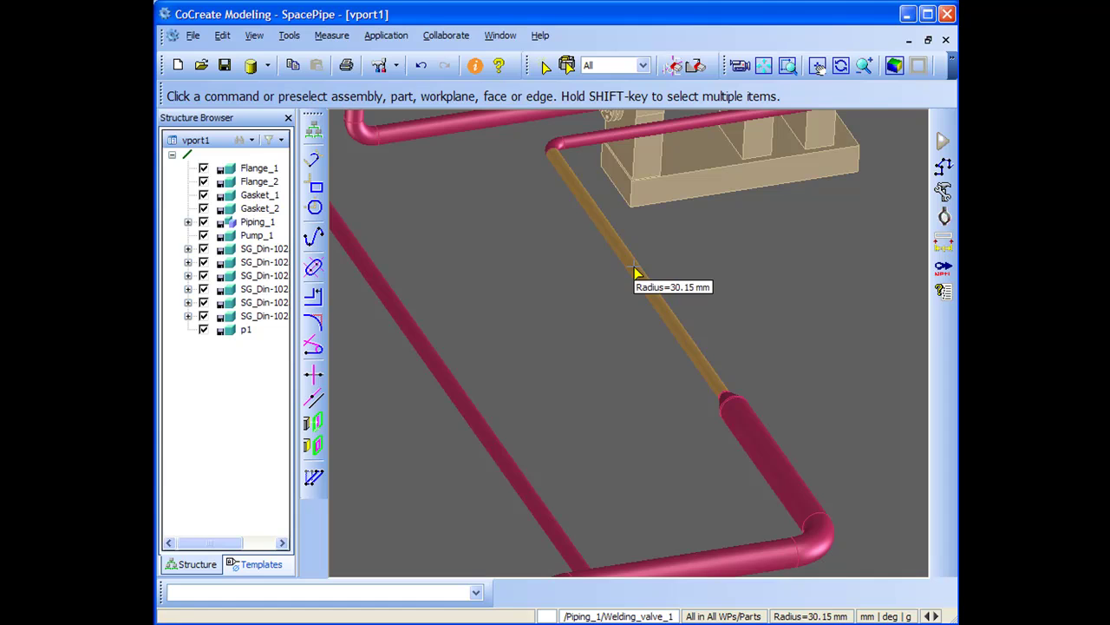
middle_drag(764, 255, 791, 378)
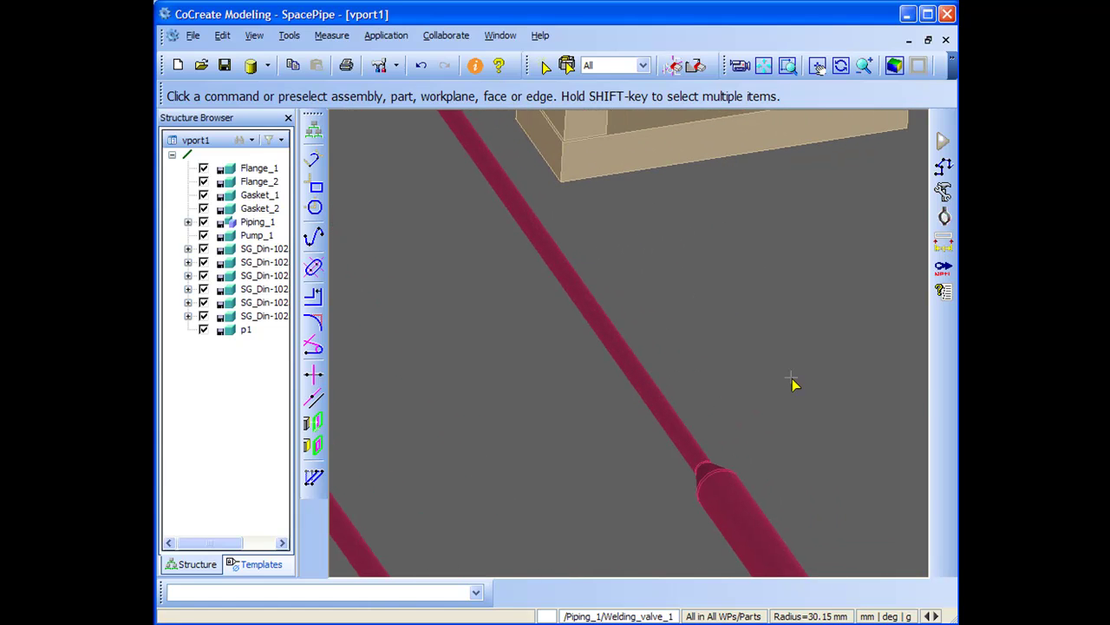
click(944, 165)
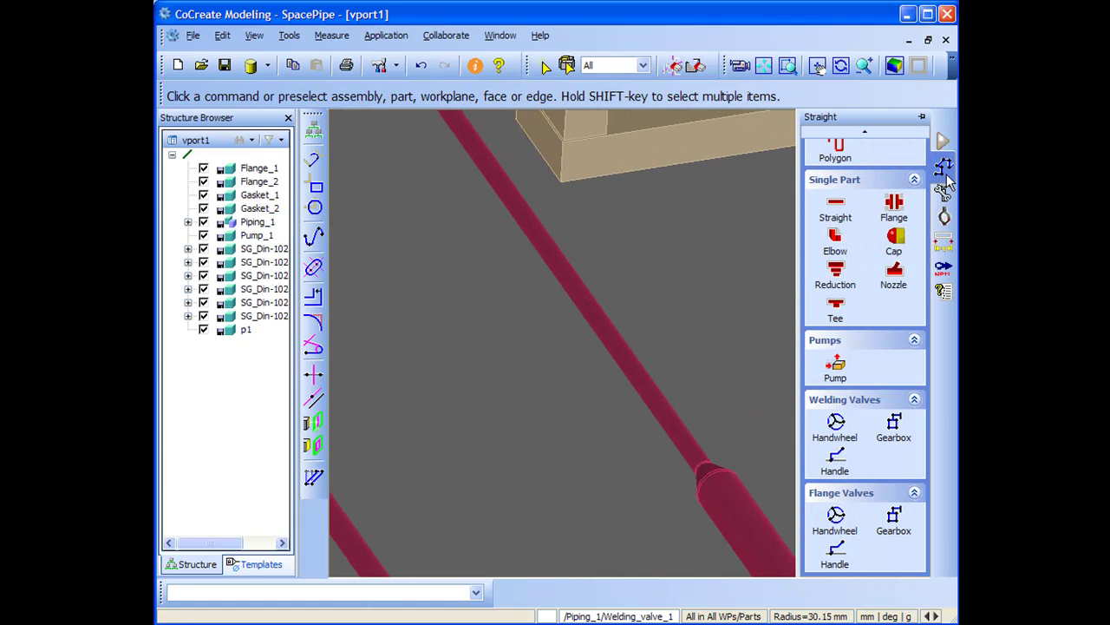
click(945, 261)
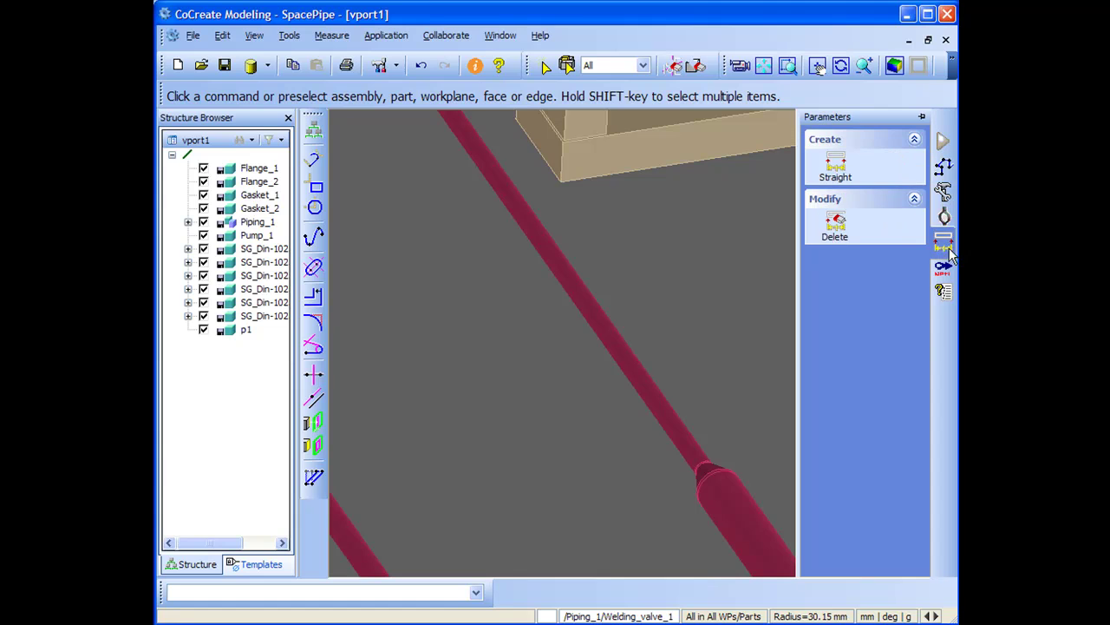
click(945, 192)
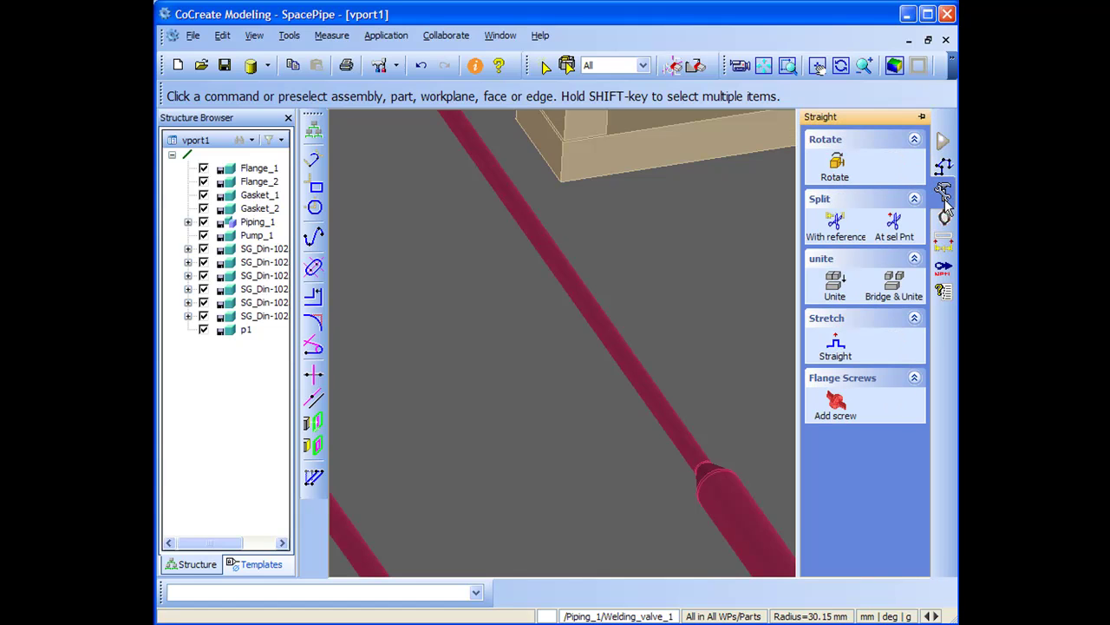
click(895, 224)
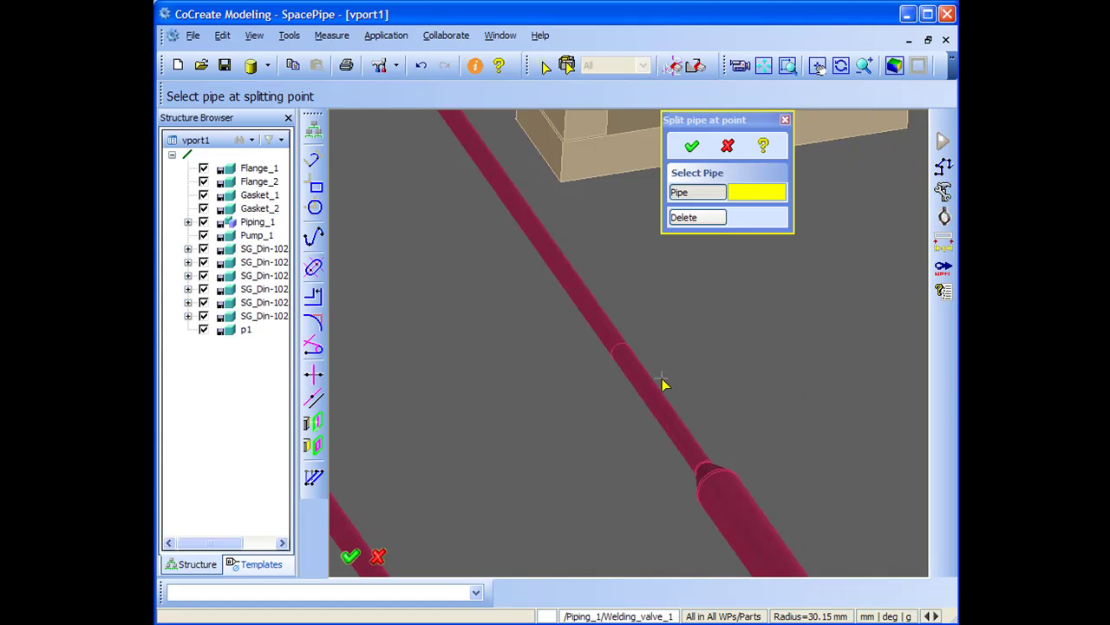
click(517, 208)
click(688, 222)
click(572, 274)
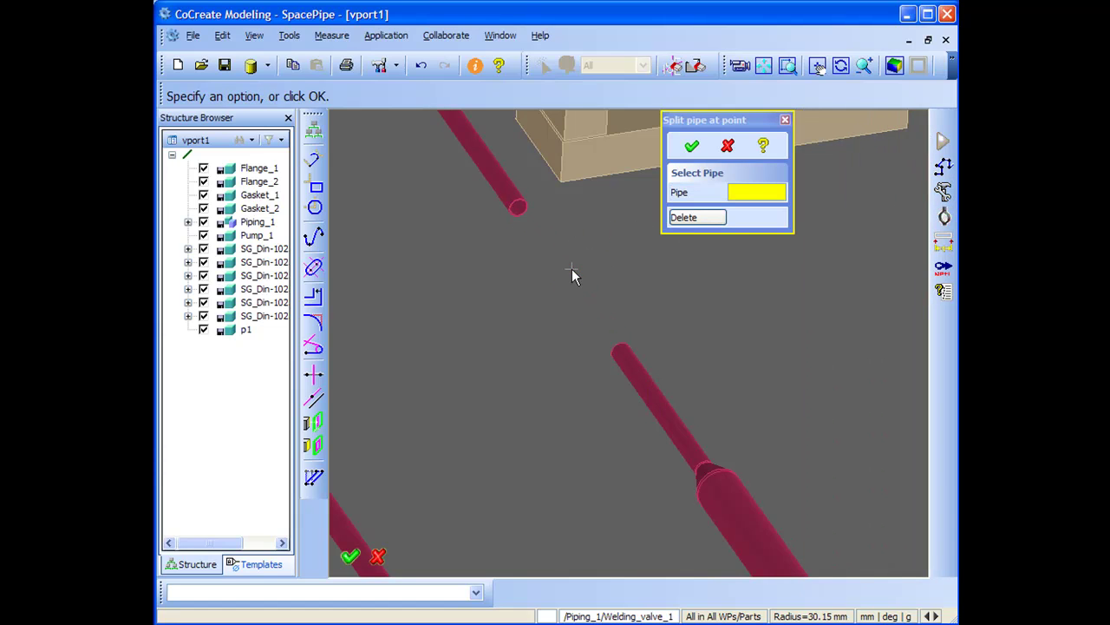
- Add an EN 1092 DN50 PN25 flange to the open end of the split pipe on the reducer side
click(692, 146)
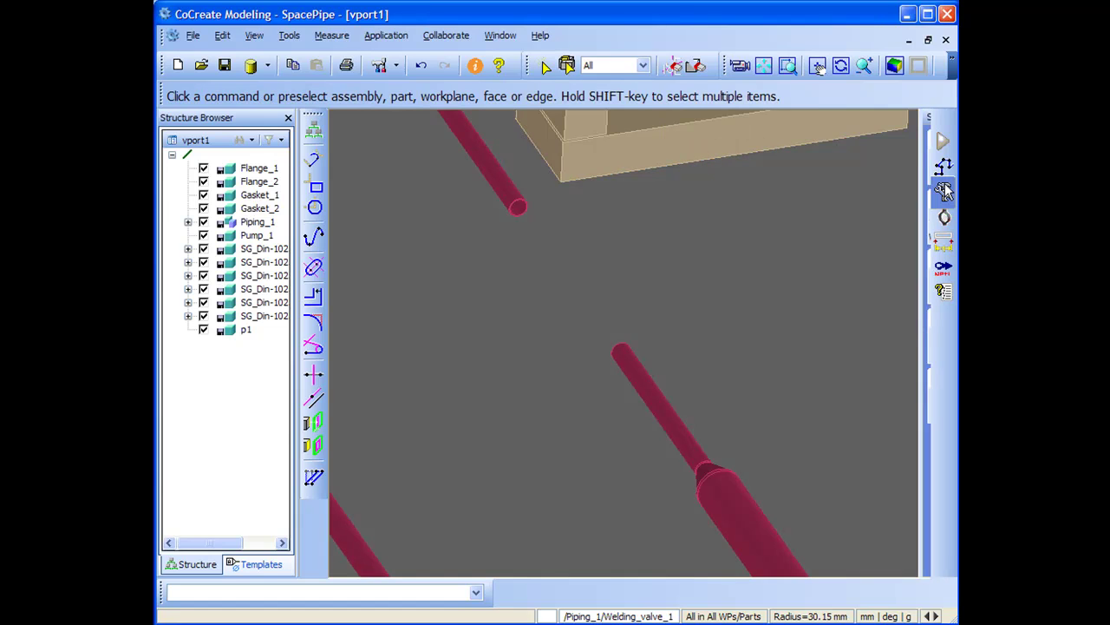
click(945, 168)
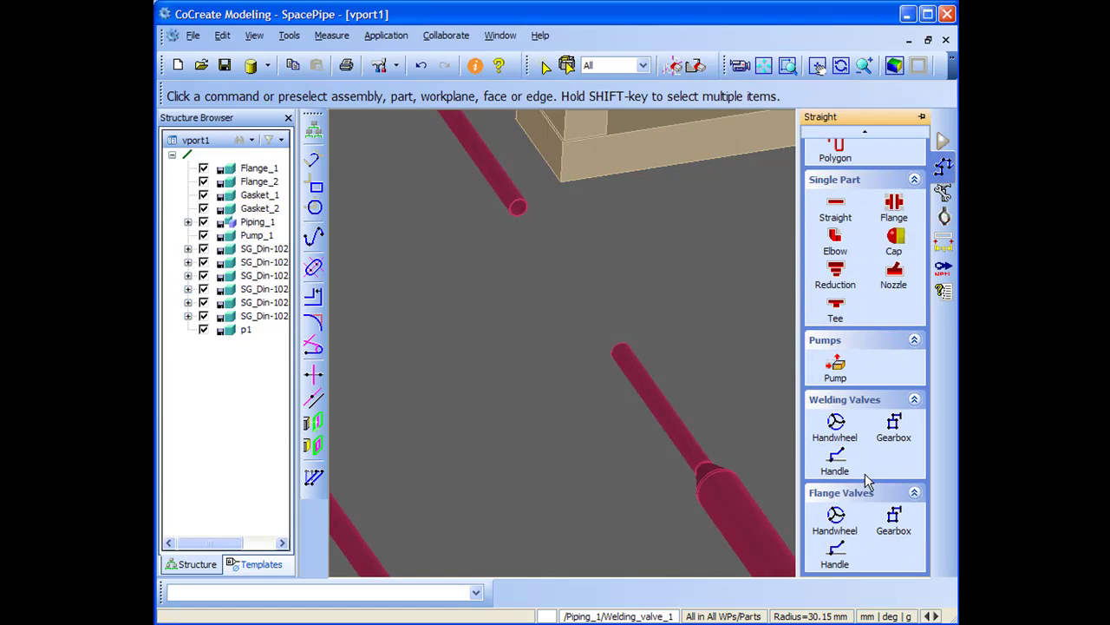
click(894, 208)
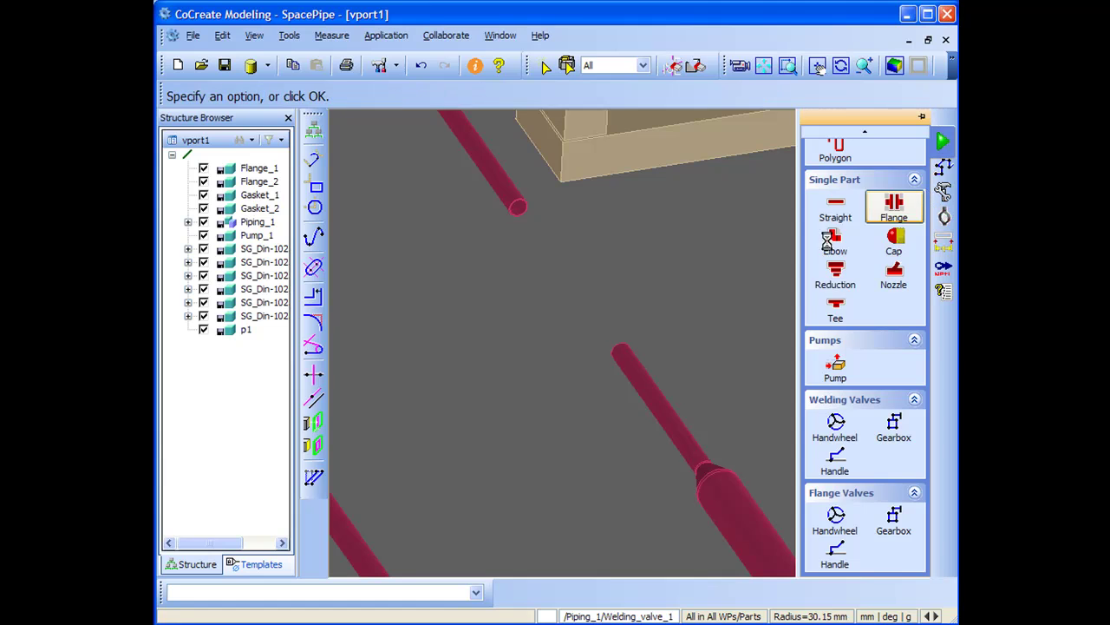
click(639, 362)
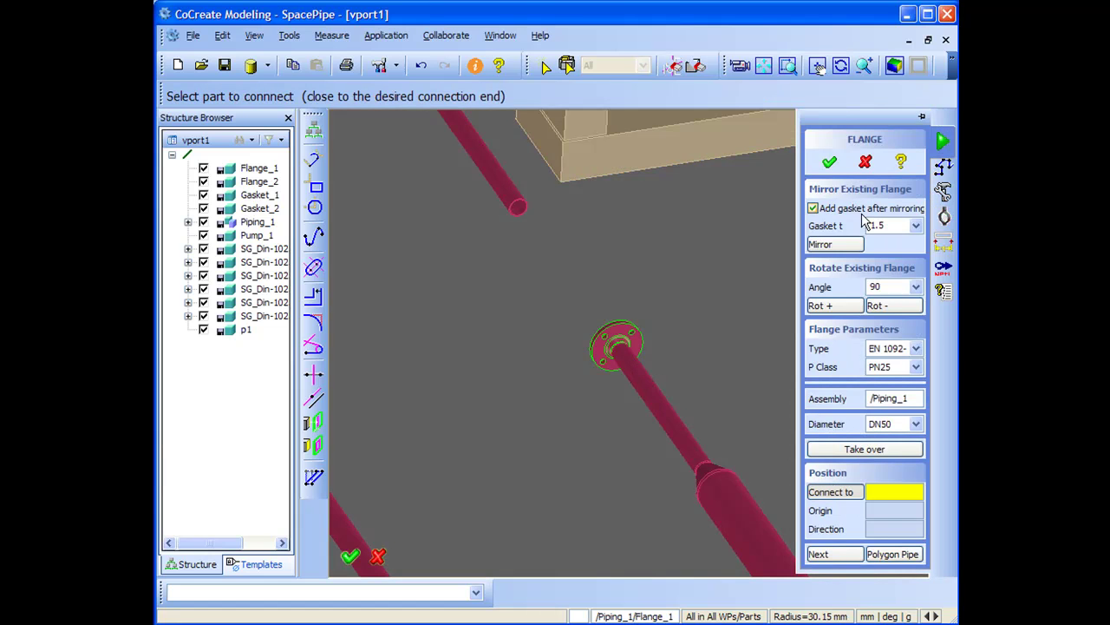
click(867, 164)
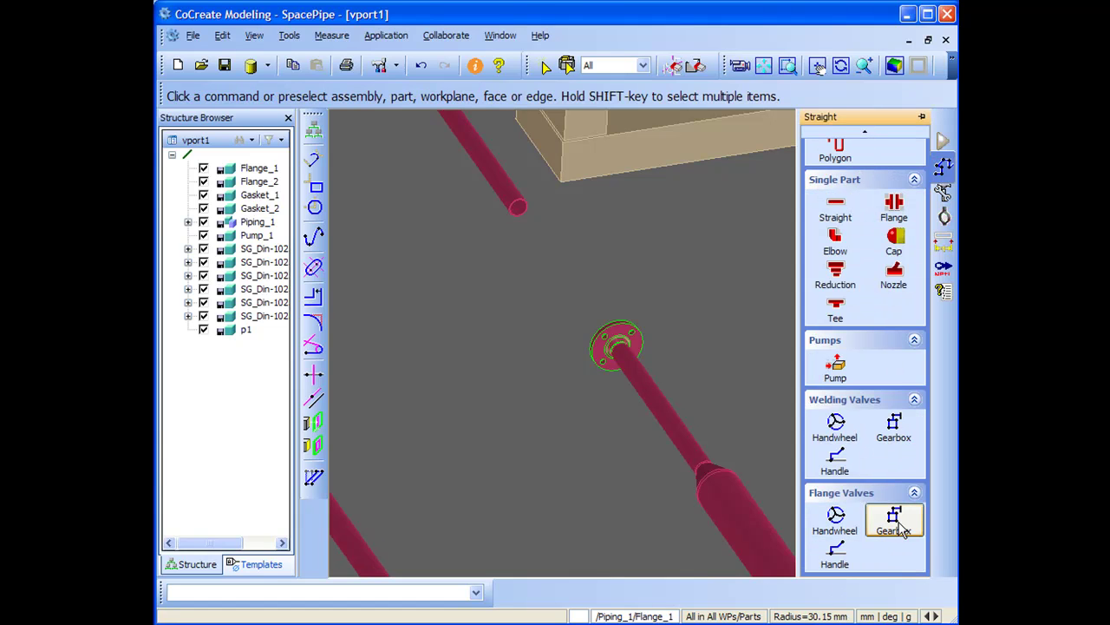
- Attach a DIN DN50 PN25 flange valve with handle, 300 mm long, to the new flange with a 1.5 mm gasket
click(838, 558)
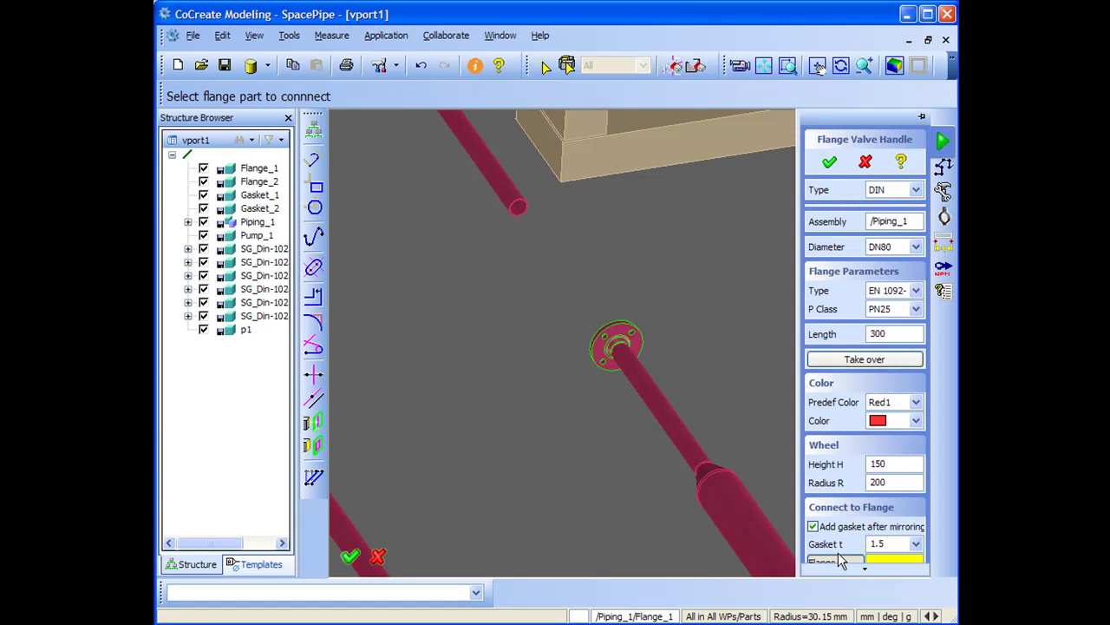
click(623, 349)
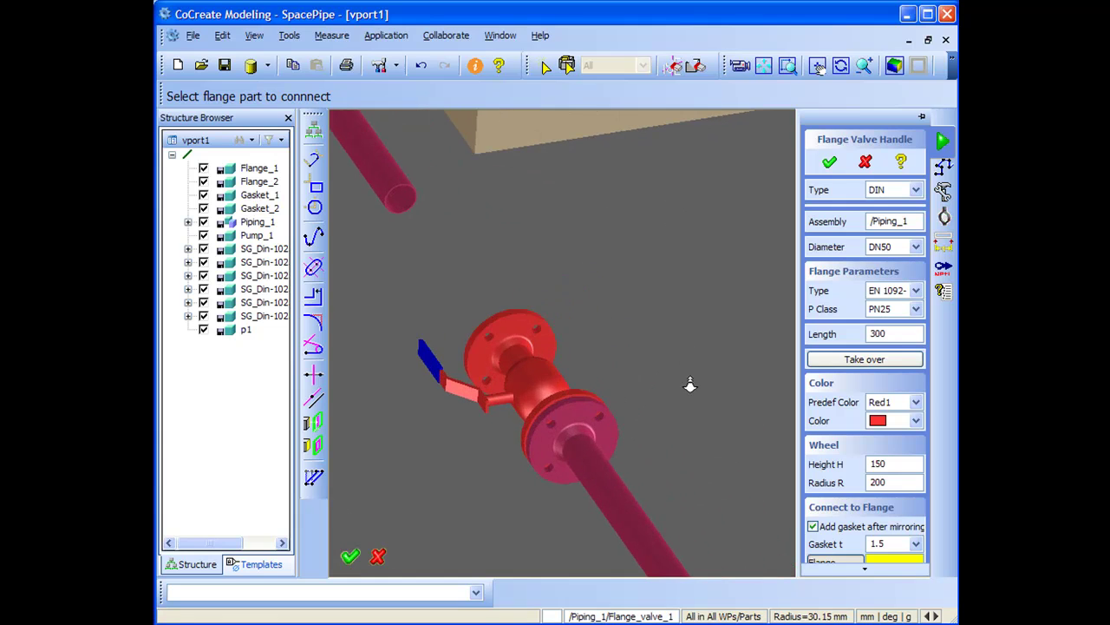
middle_drag(690, 385, 729, 243)
scroll(659, 233, down, 2)
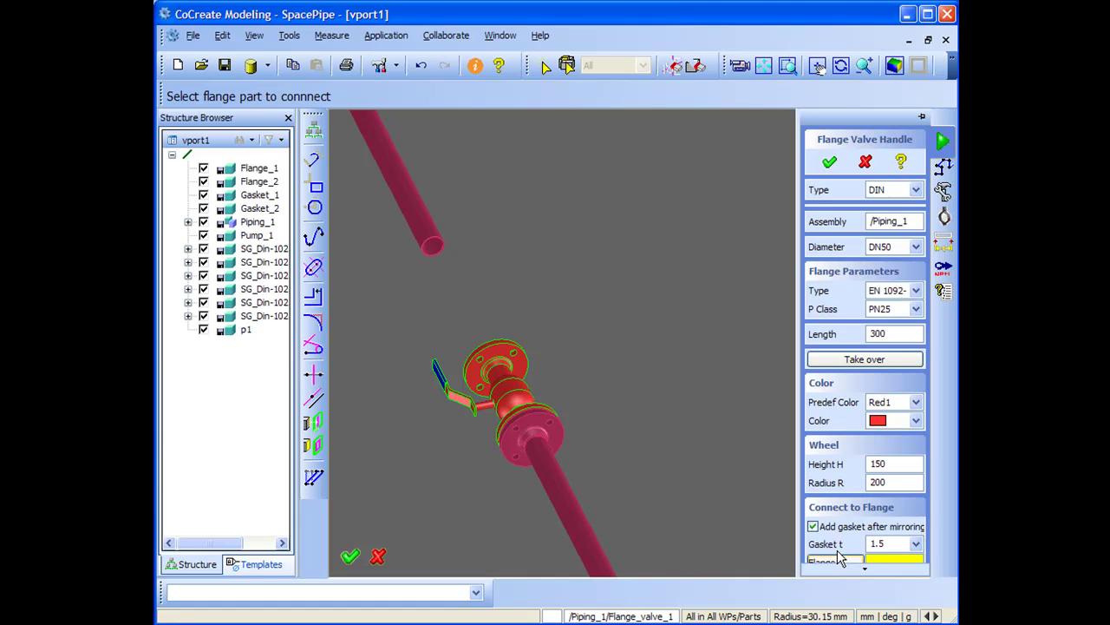
- Rotate the flange valve by 90° so its handle points upward and complete the valve
scroll(838, 555, down, 3)
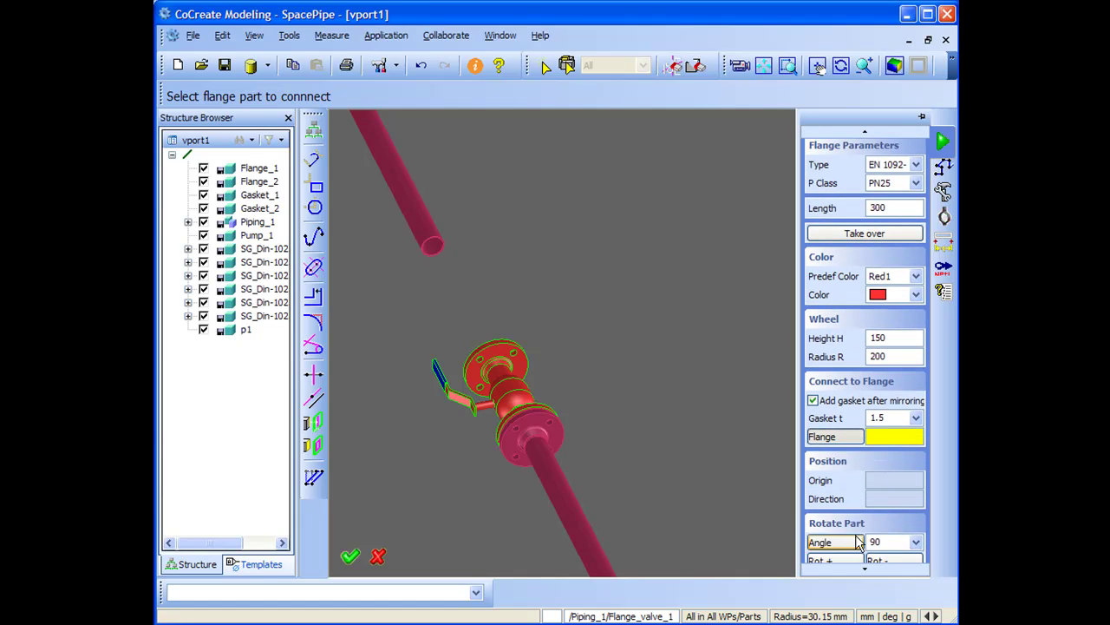
click(864, 569)
click(831, 512)
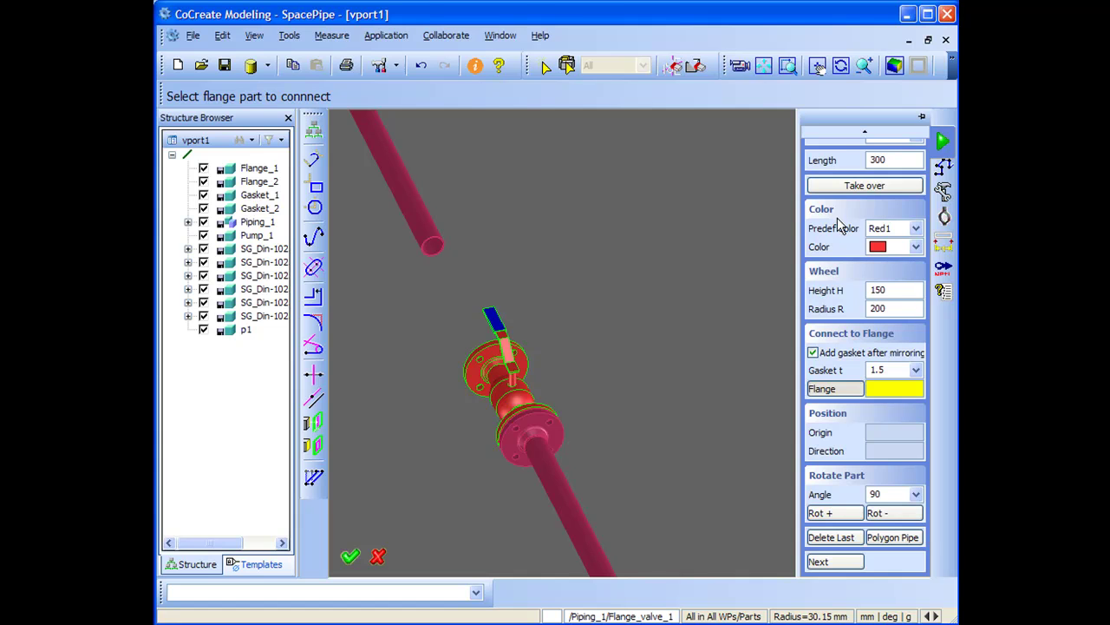
scroll(854, 146, up, 4)
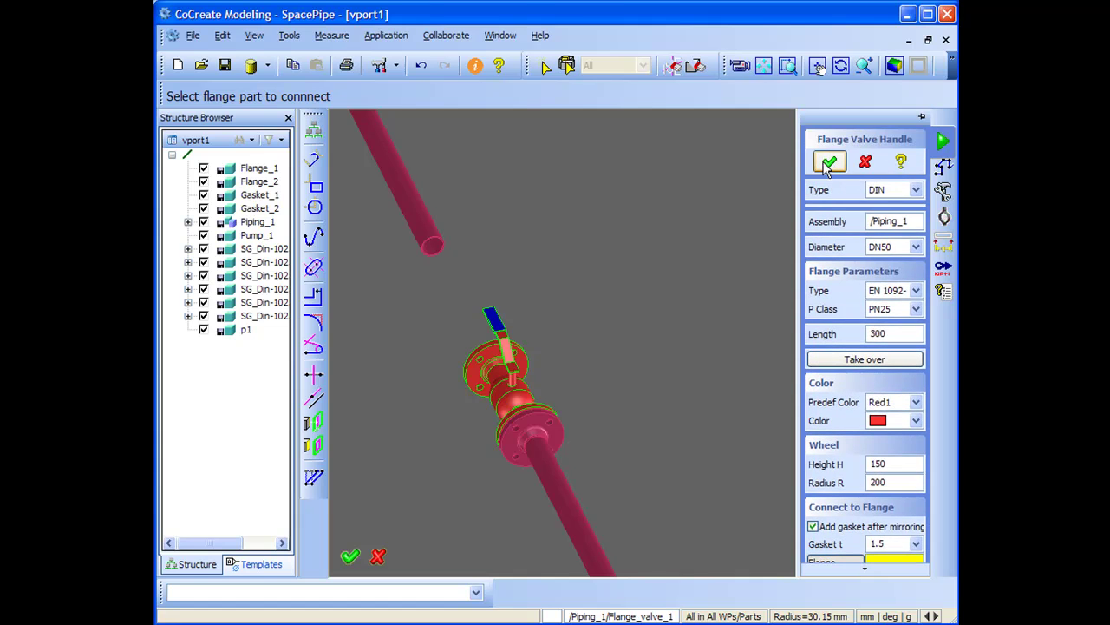
click(829, 161)
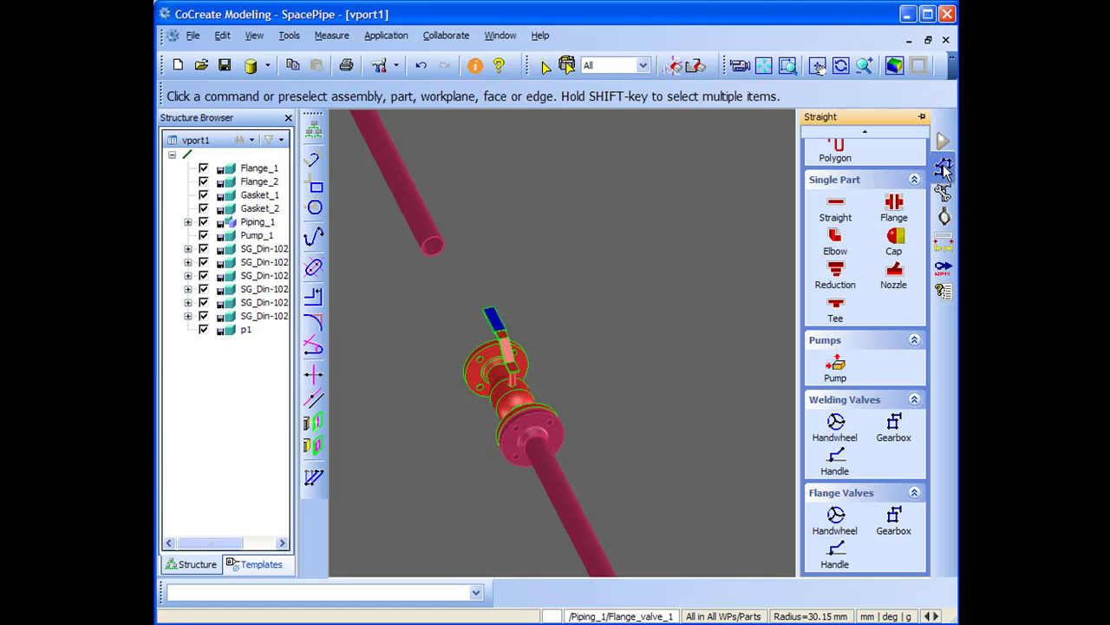
click(836, 151)
middle_drag(590, 325, 563, 188)
scroll(565, 186, up, 3)
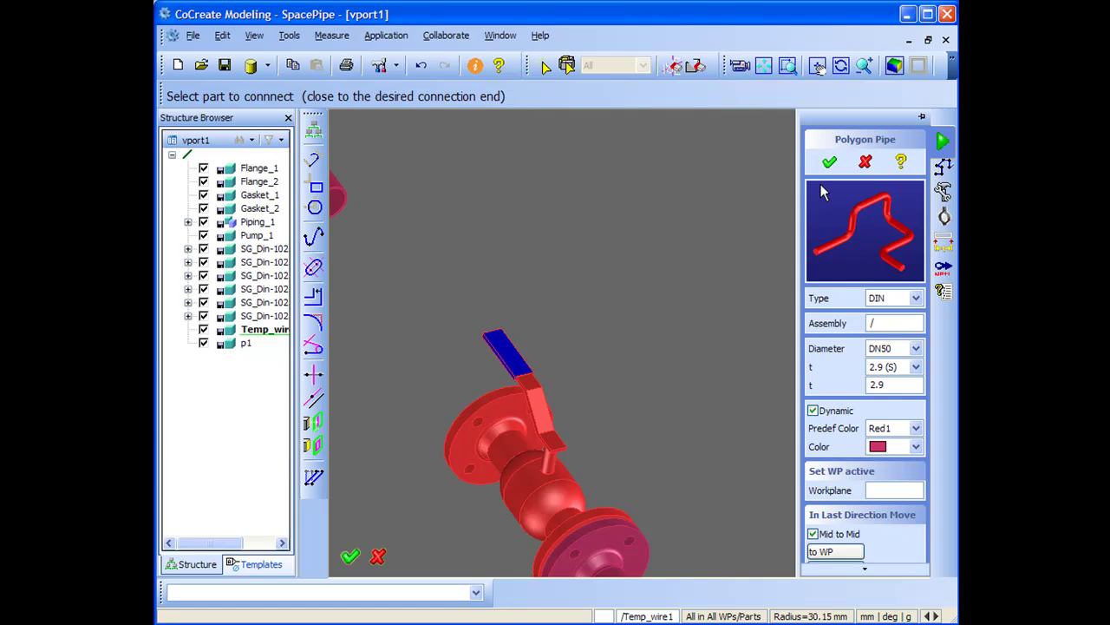
click(865, 162)
- Add an EN 1092 DN50 PN25 flange to the free end of the flange valve
click(888, 200)
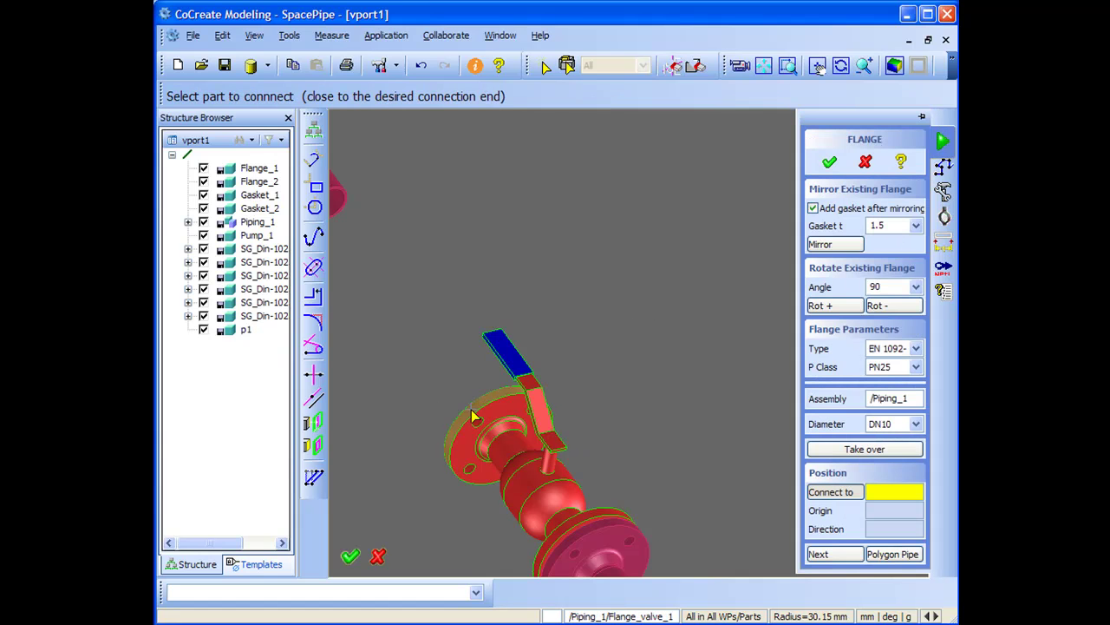
click(473, 412)
middle_drag(608, 359, 295, 237)
middle_drag(559, 334, 379, 235)
middle_drag(729, 394, 630, 332)
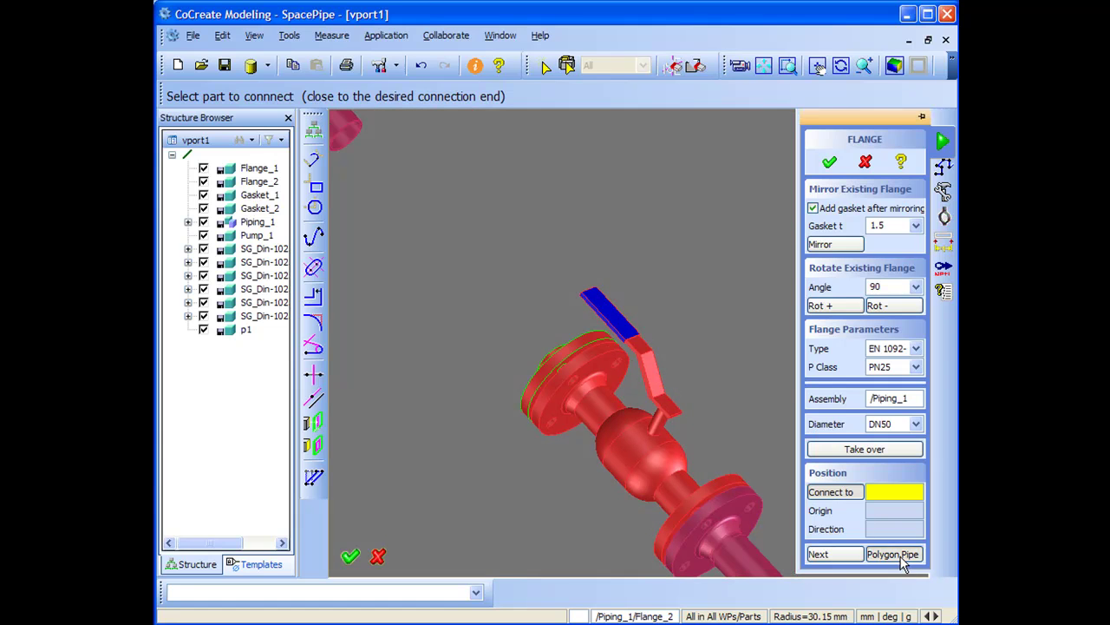
- Run a DIN DN50 polygon pipe about 390 mm from the new flange toward the open discharge pipe, stopping just short of it
click(902, 553)
click(560, 355)
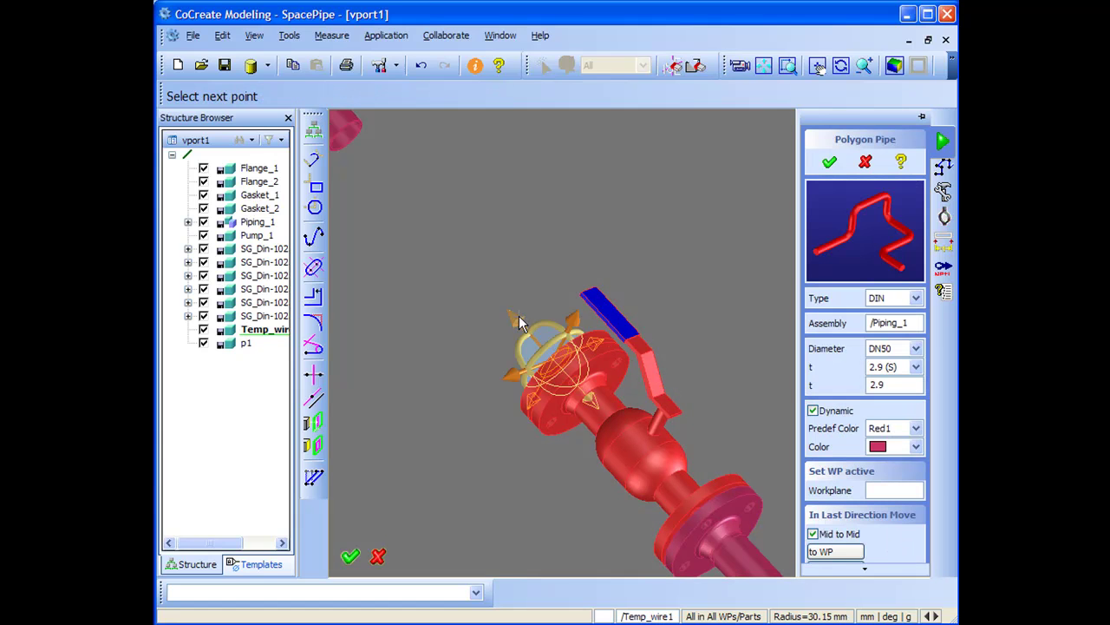
drag(515, 318, 545, 341)
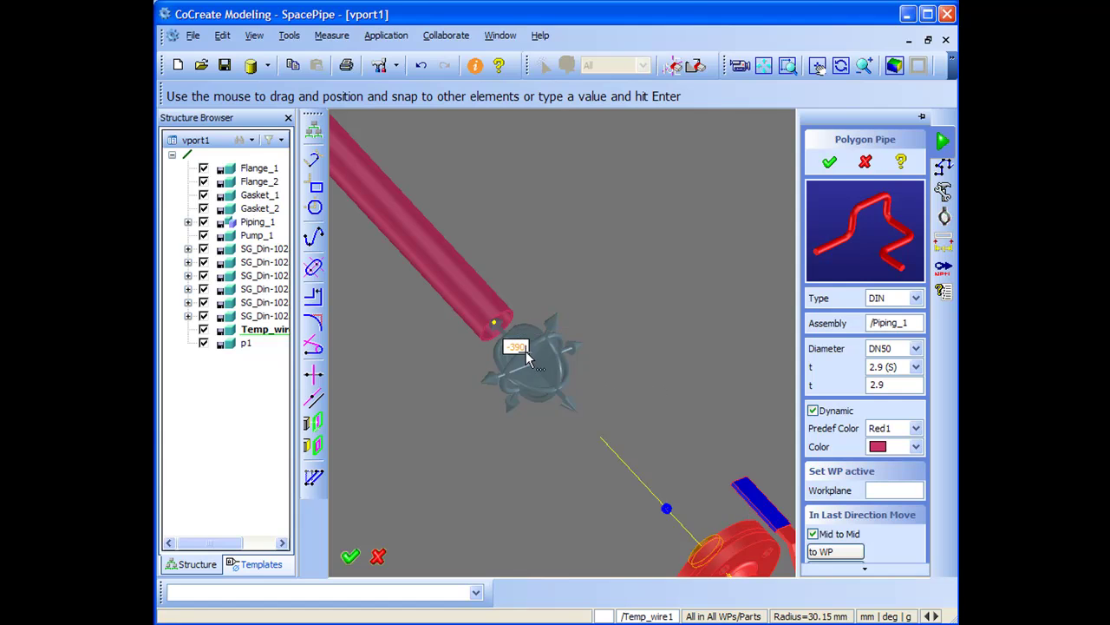
click(527, 354)
click(829, 163)
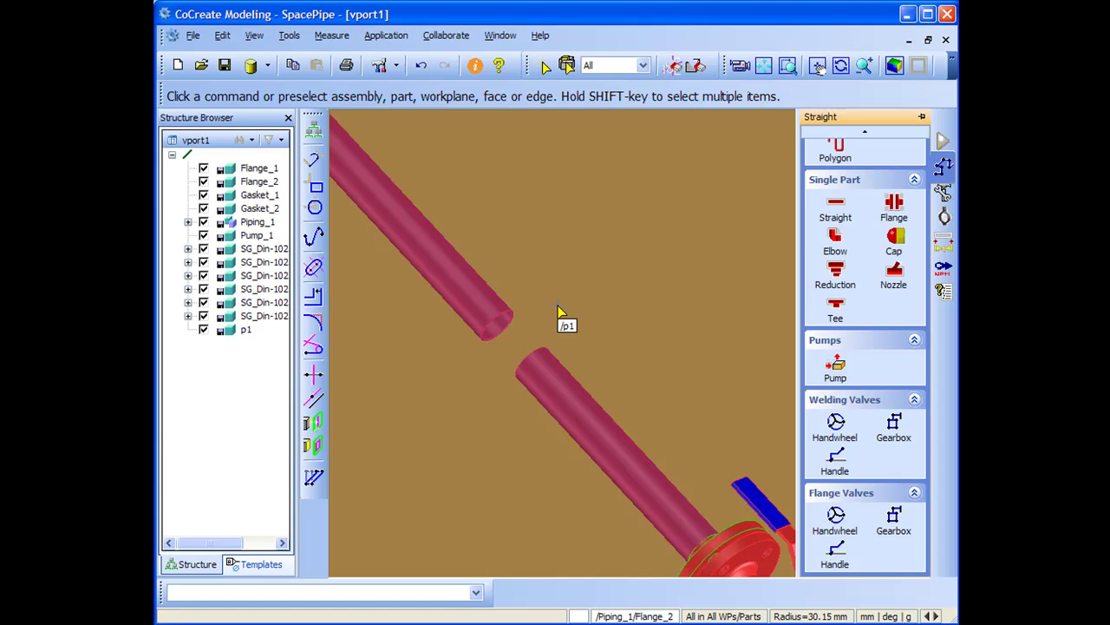
- Bridge and unite the discharge pipe with the new pipe from the valve to close the gap between them
ctrl+middle_drag(622, 386, 763, 267)
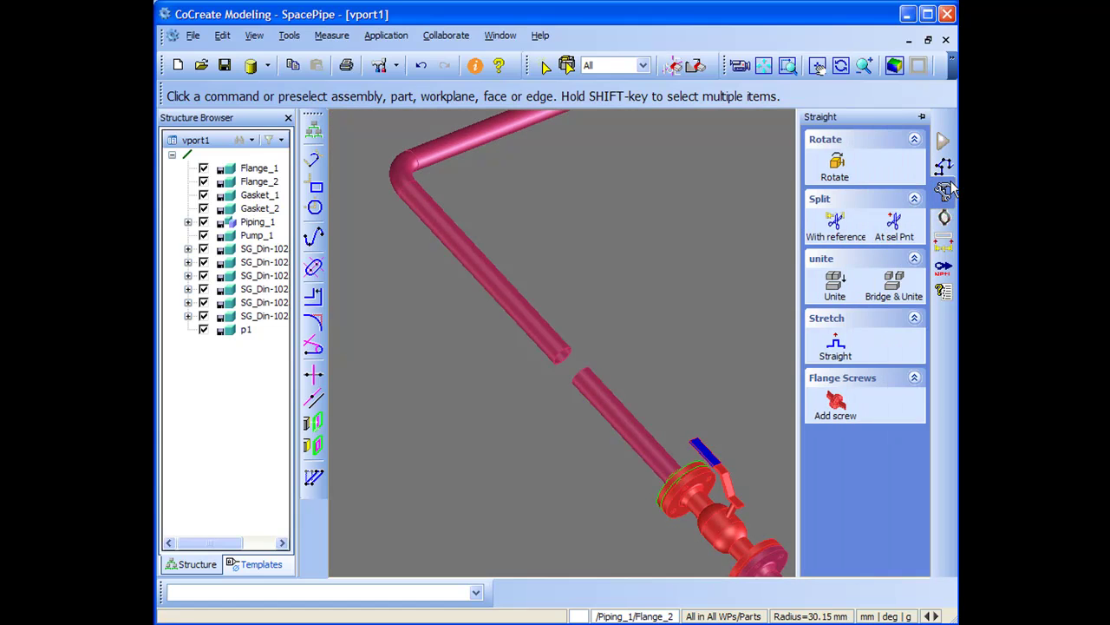
mouse_move(943, 211)
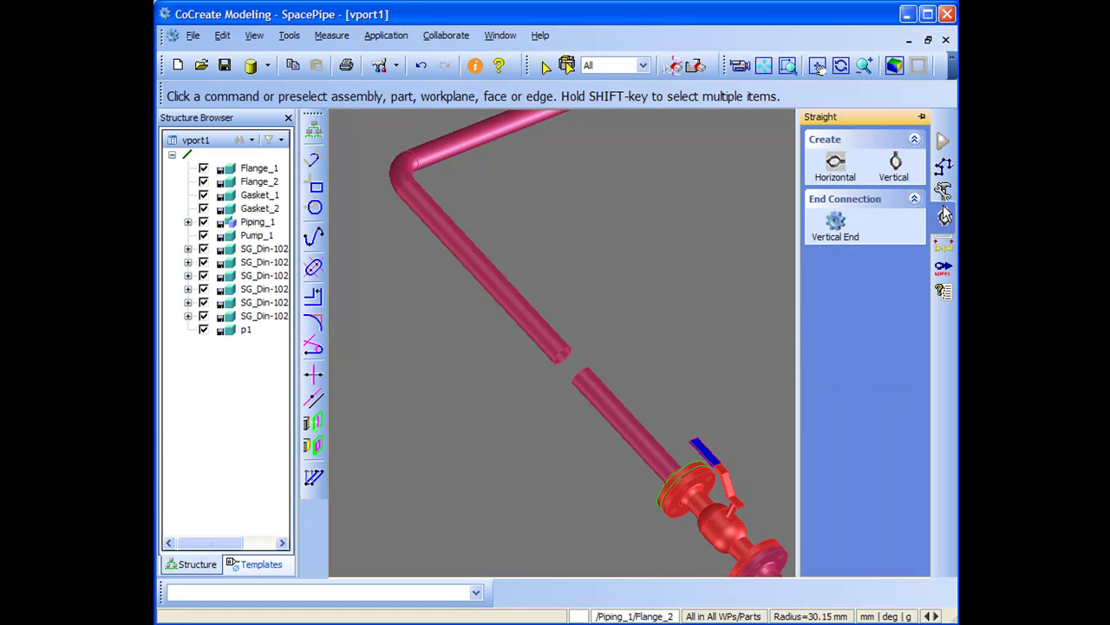
click(944, 166)
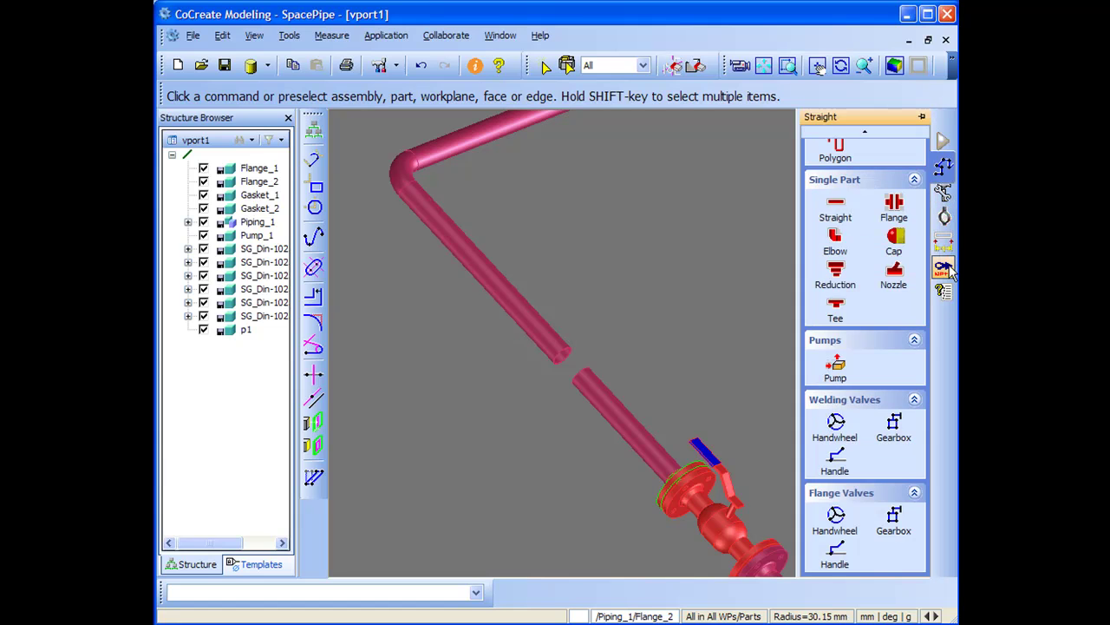
click(944, 191)
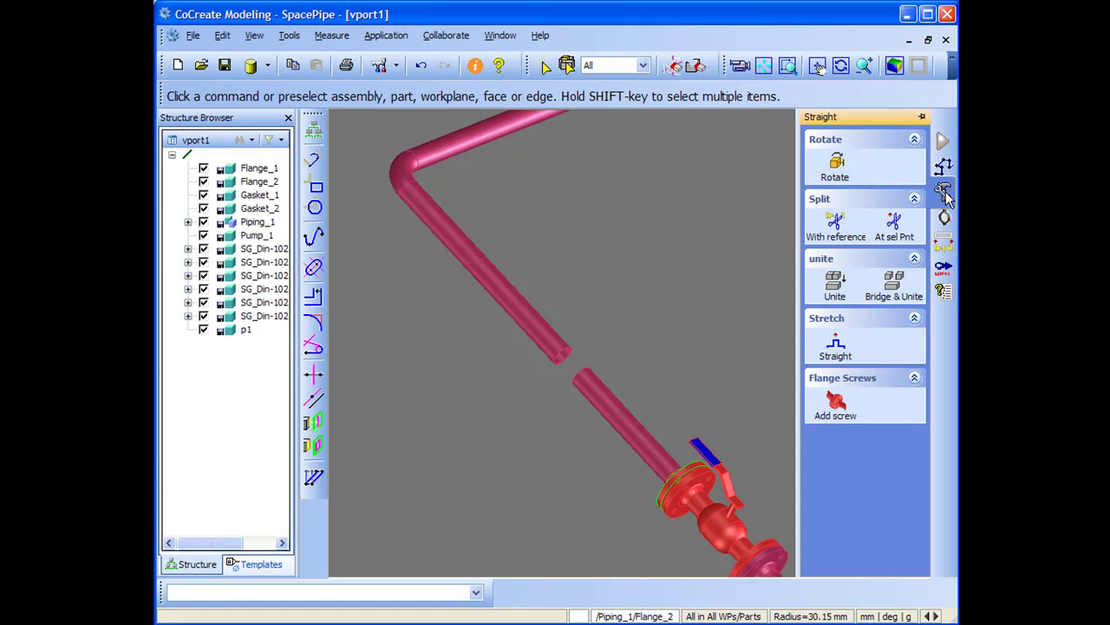
click(895, 292)
click(555, 352)
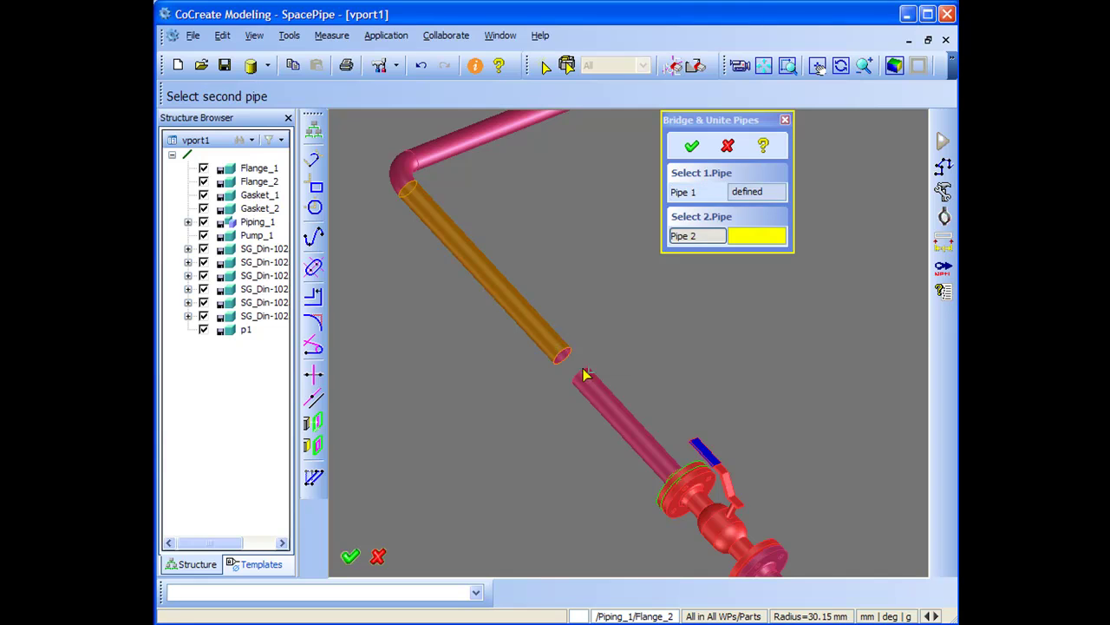
click(599, 388)
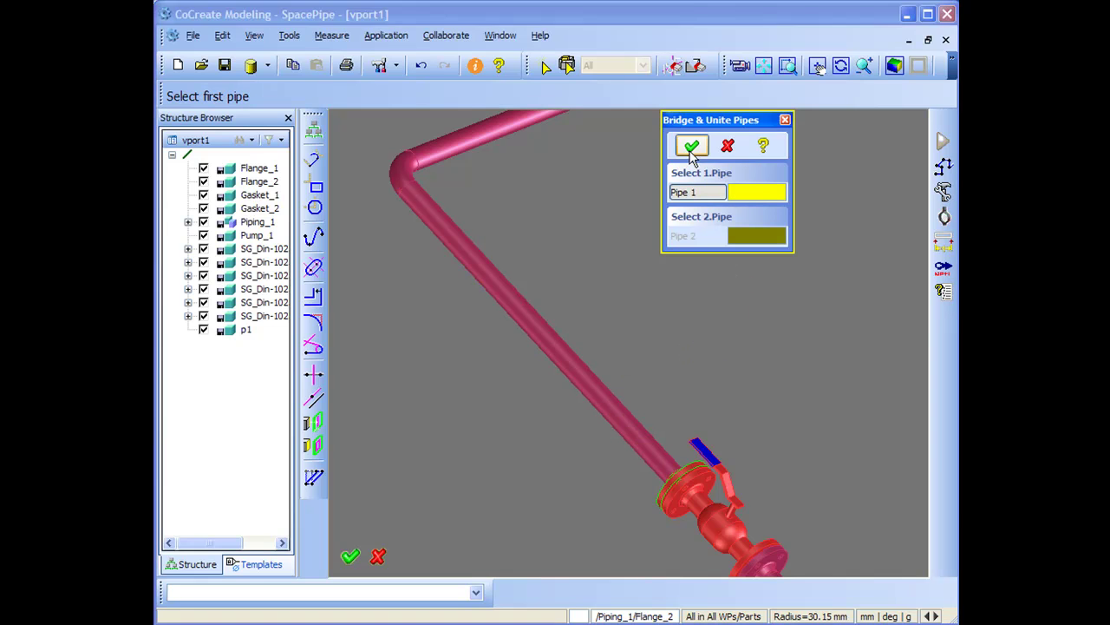
click(691, 151)
- Examine the united DN50 pipe, the flange valve and the overall piping layout around the pump
scroll(695, 341, down, 2)
click(591, 359)
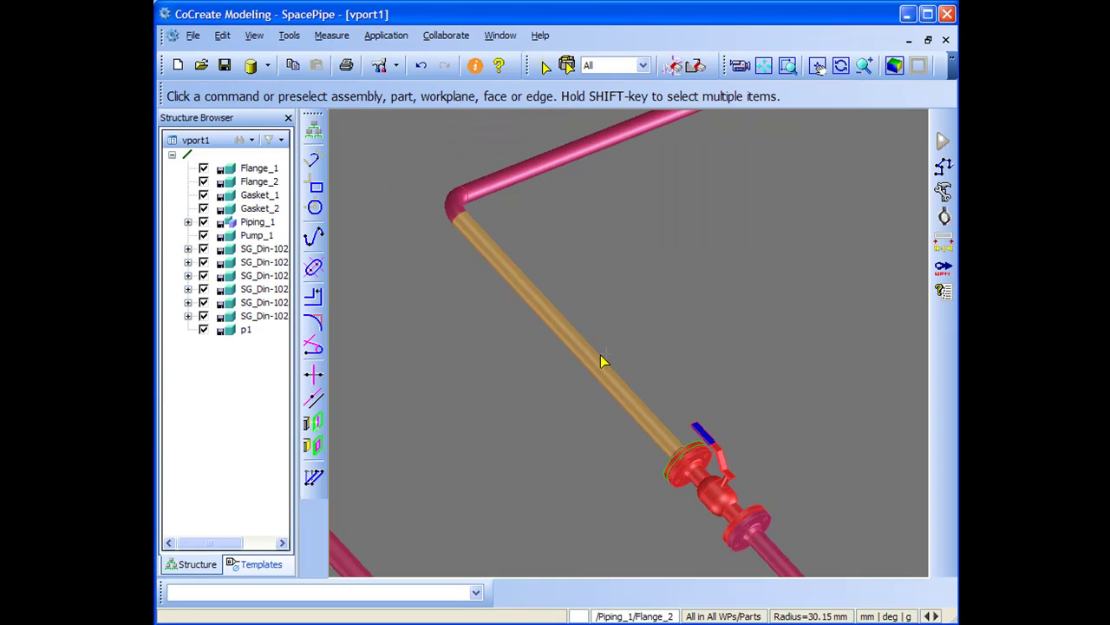
middle_drag(677, 337, 699, 254)
middle_drag(727, 309, 720, 434)
scroll(696, 295, down, 2)
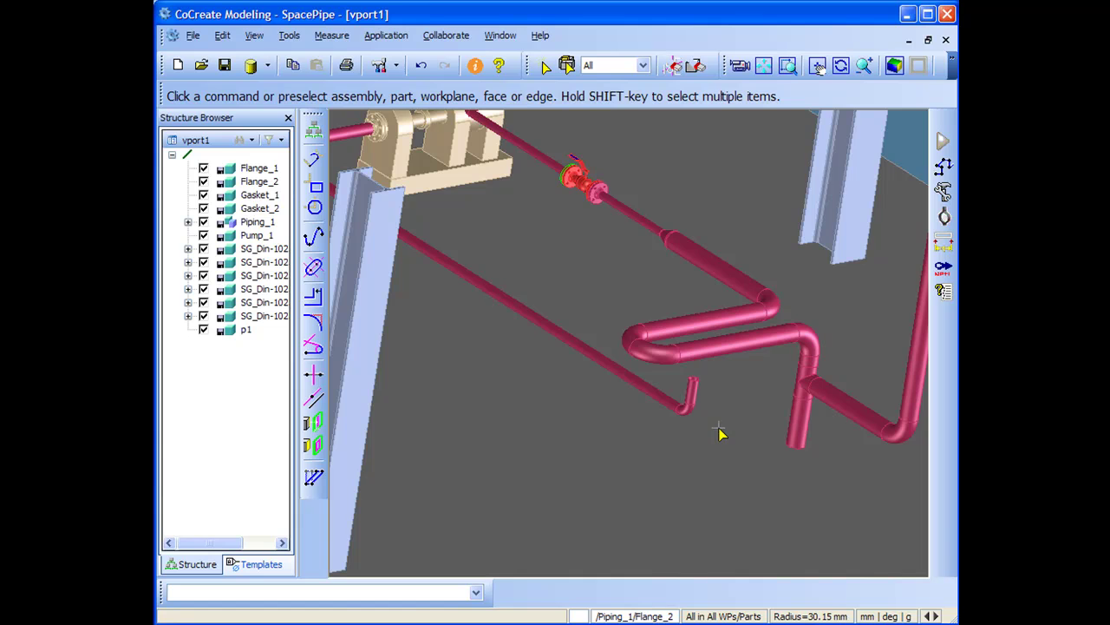
scroll(720, 432, down, 4)
middle_drag(726, 451, 659, 382)
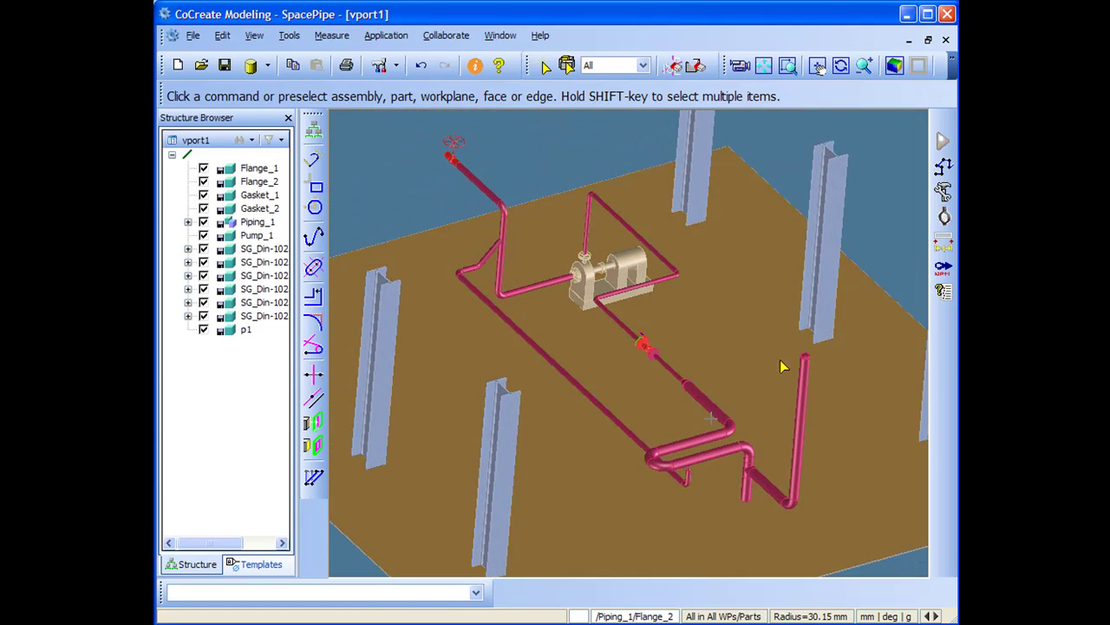
click(943, 166)
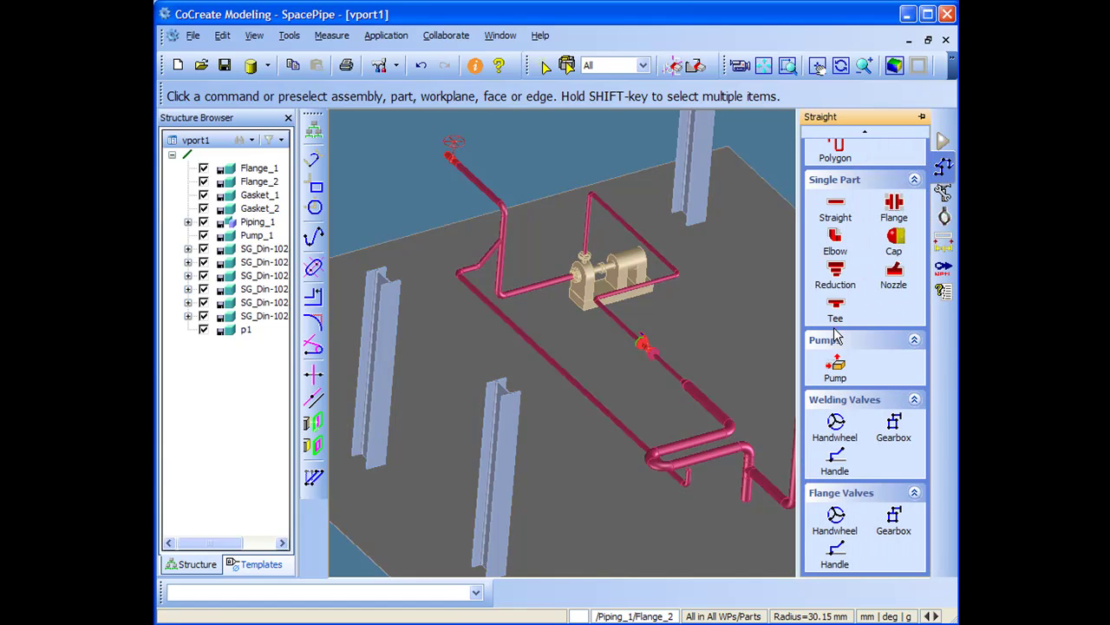
click(943, 219)
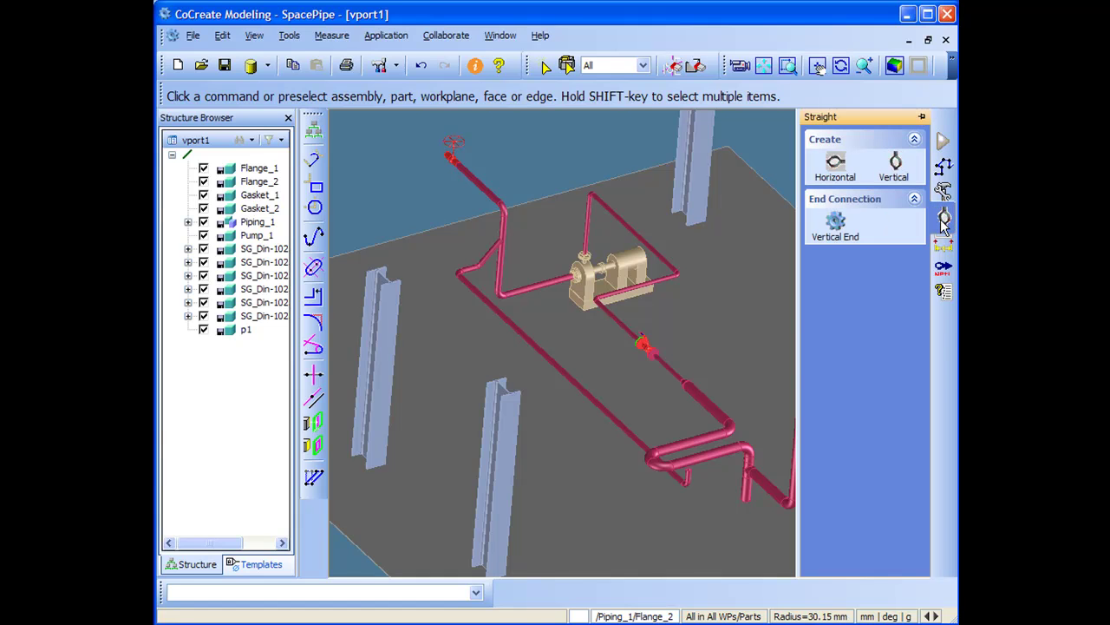
- Place a 70 mm wide vertical hanger with spring on the pipe loop's straight nearest the reducer, dismissing the error report without sending it
middle_drag(696, 305, 664, 328)
scroll(664, 327, up, 5)
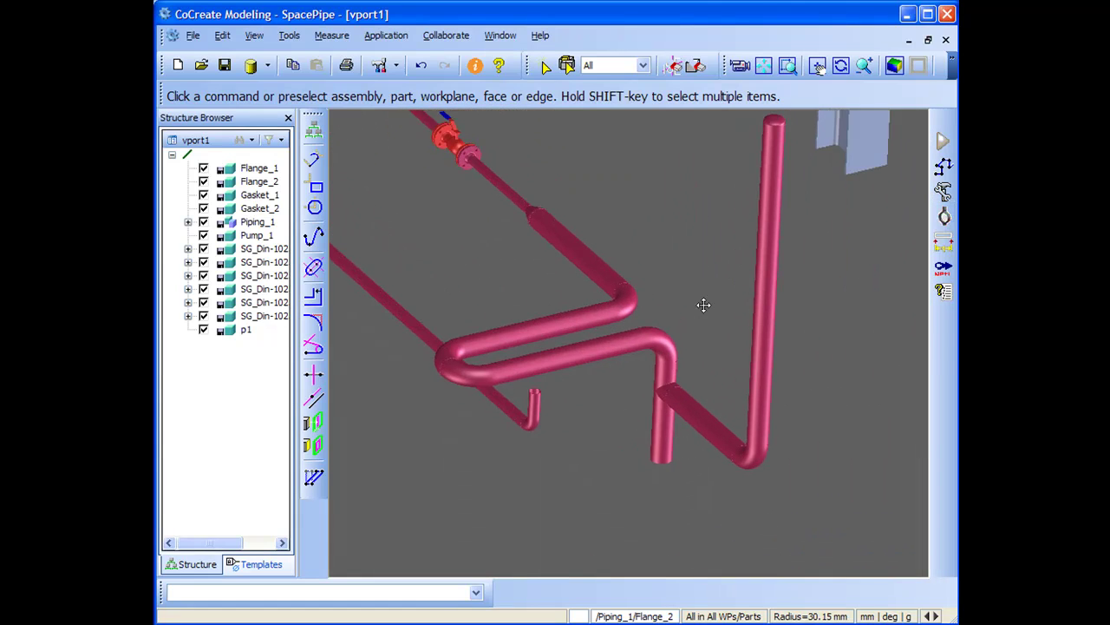
mouse_move(943, 217)
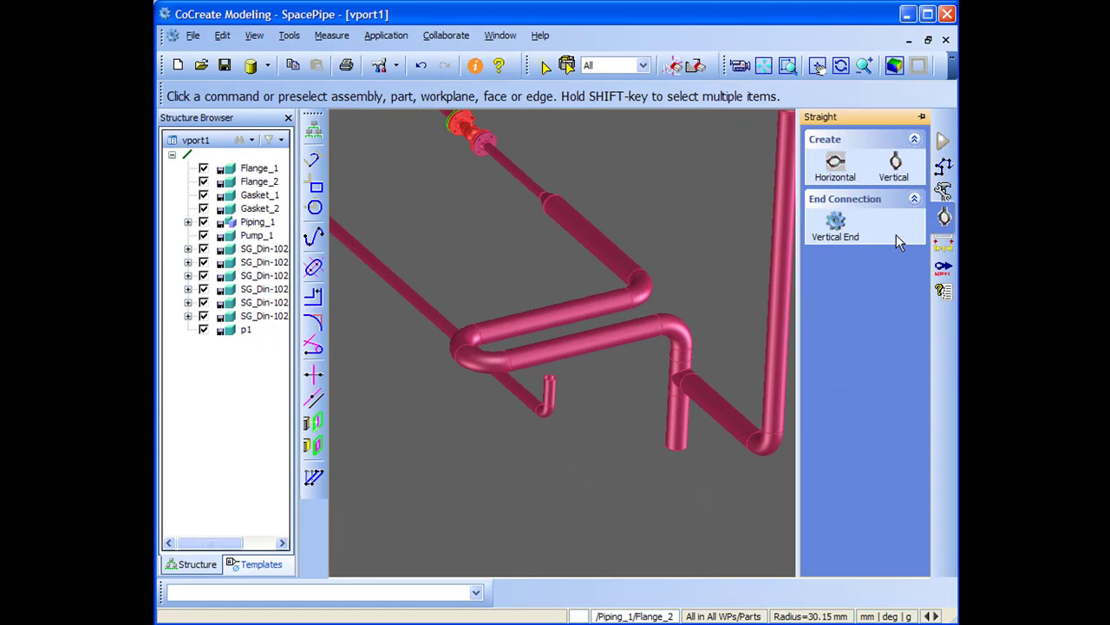
click(897, 167)
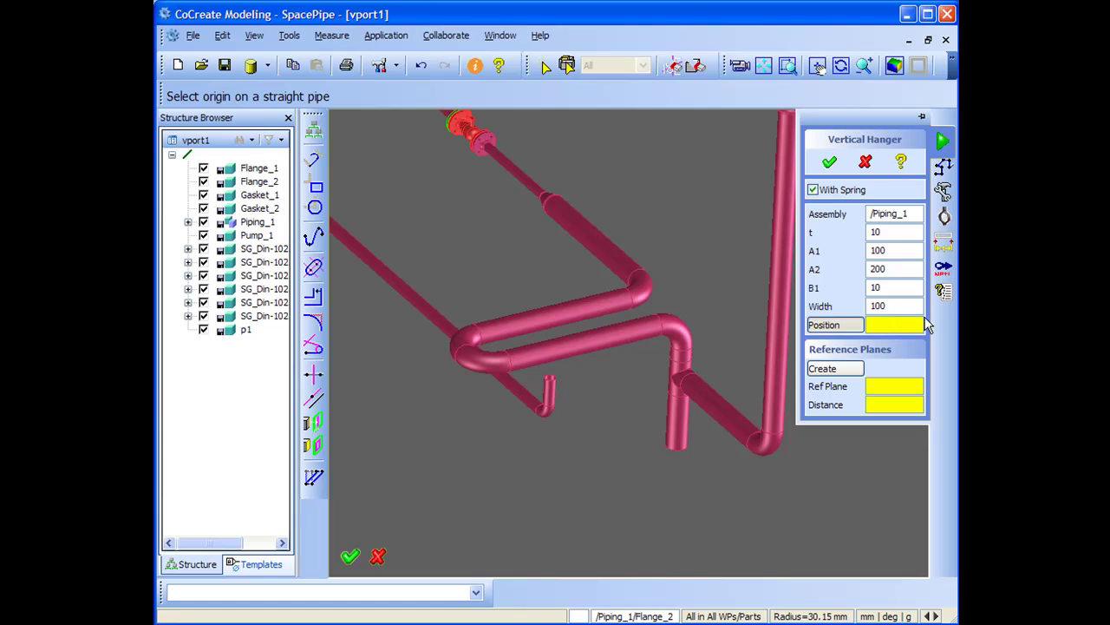
double_click(902, 304)
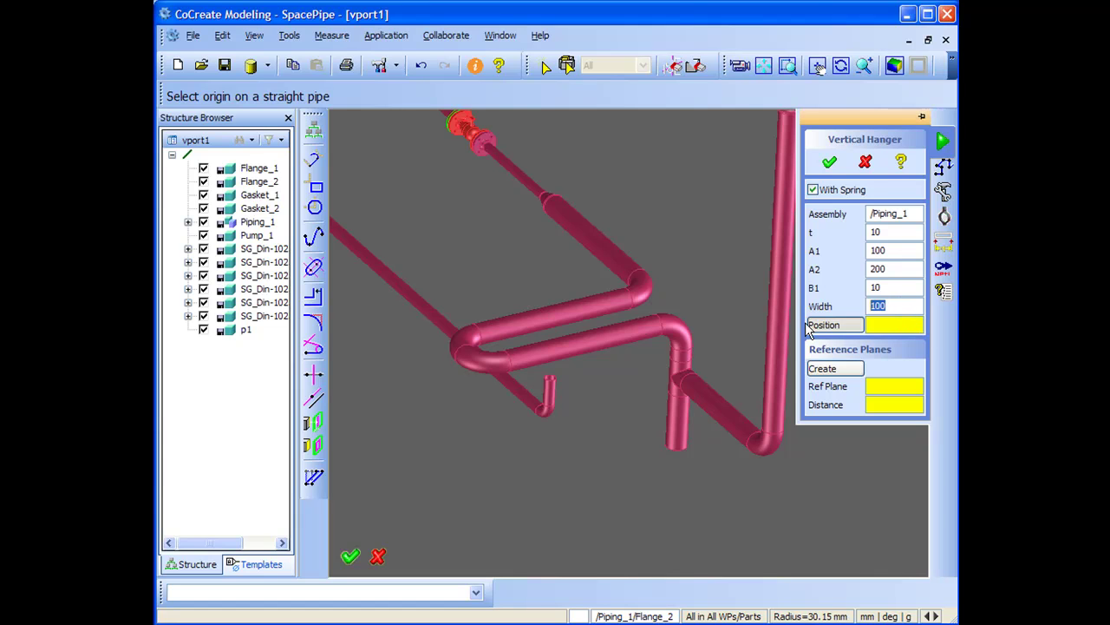
text(70)
key(Return)
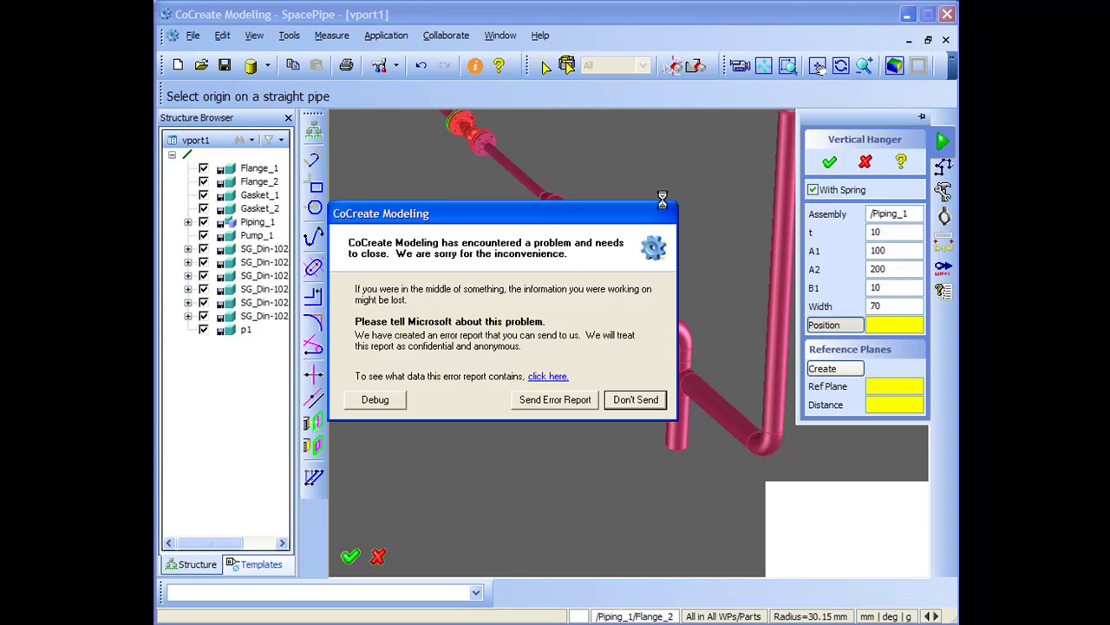
click(636, 400)
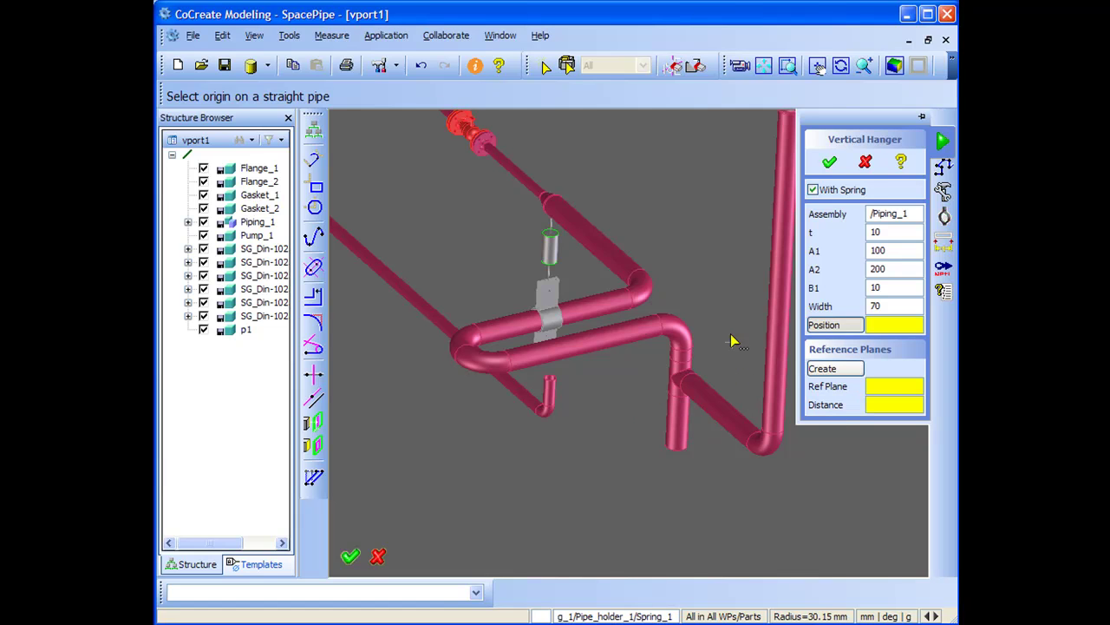
- Place 70 mm wide vertical hangers with spring on the straight beside the reducer and on the horizontal pipe entering the pump's end flange
middle_drag(725, 321, 708, 228)
click(581, 241)
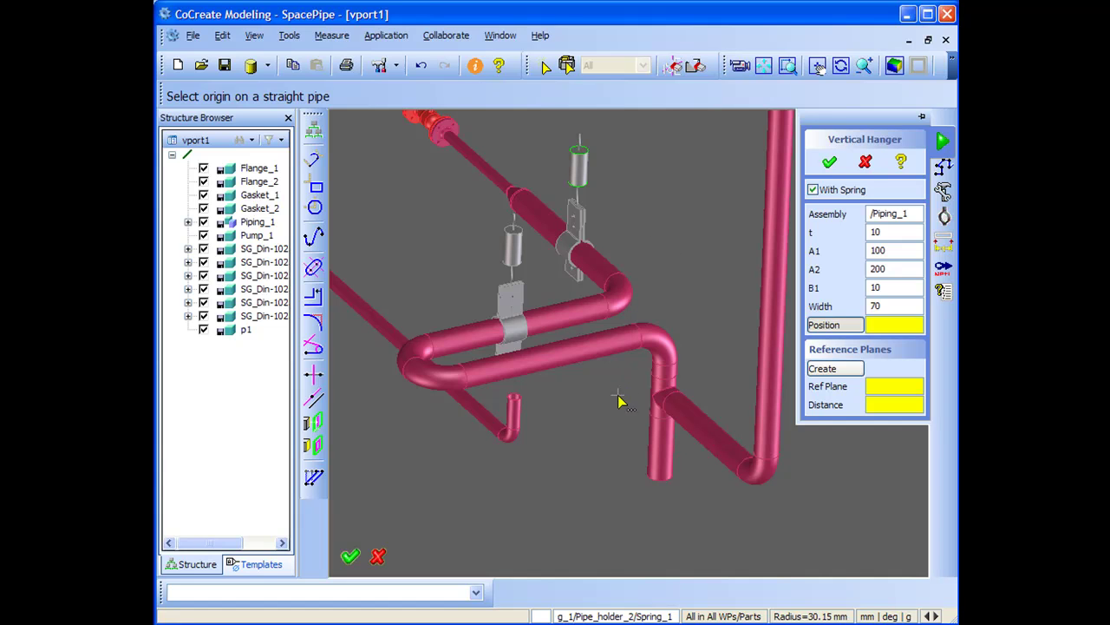
scroll(607, 403, down, 2)
middle_drag(569, 341, 696, 421)
middle_drag(568, 369, 757, 447)
middle_drag(695, 405, 639, 413)
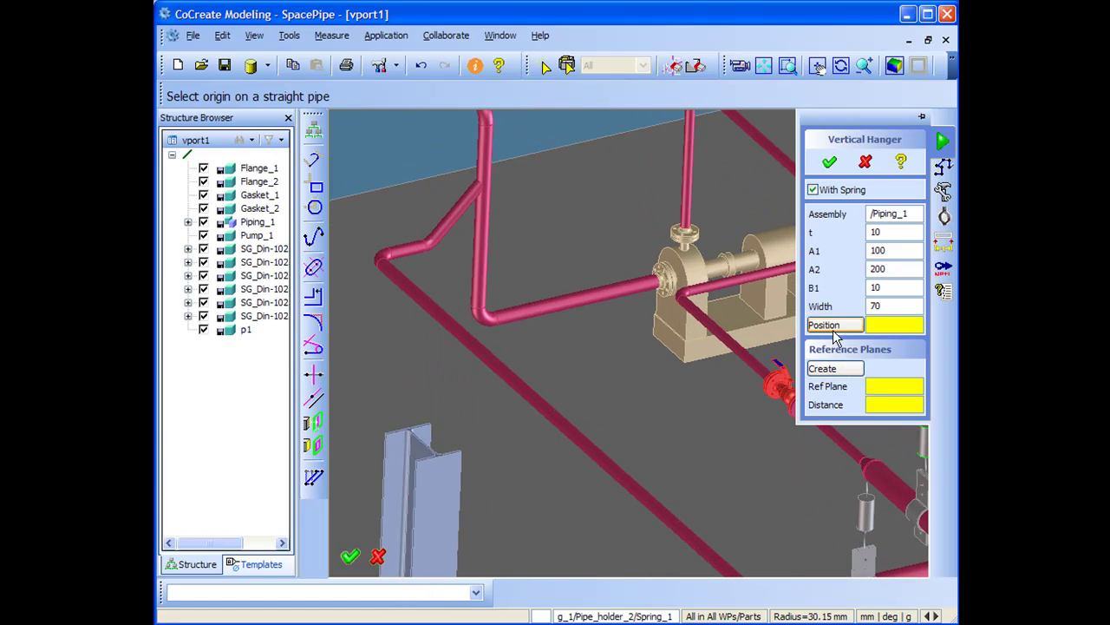
click(576, 299)
scroll(618, 156, up, 3)
middle_drag(625, 252, 625, 233)
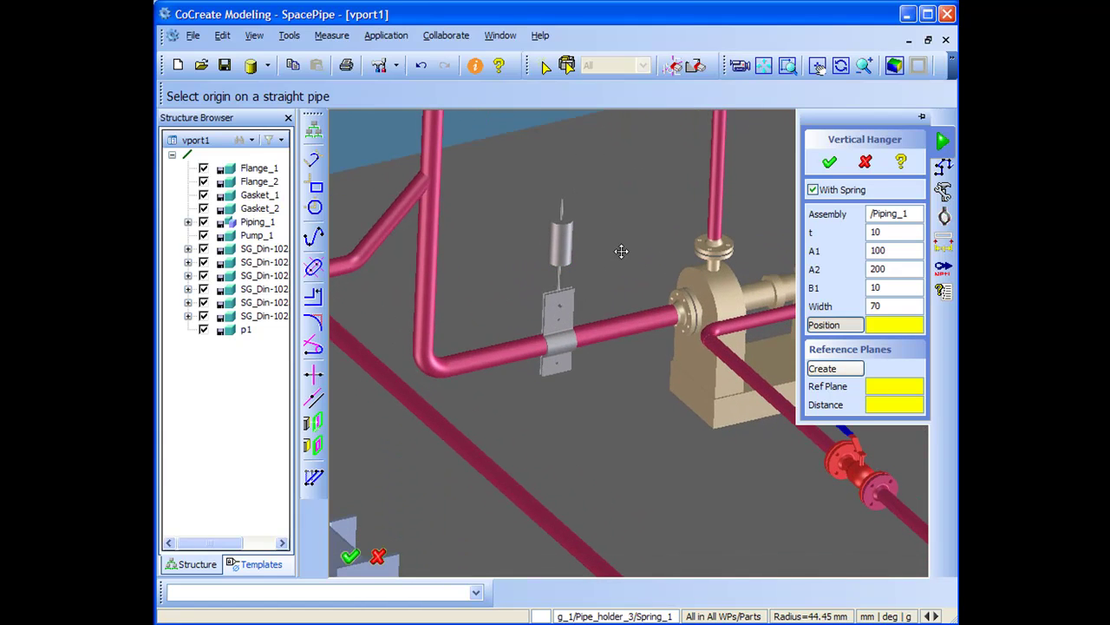
- Try to create reference planes on the lower elbow of the pipe leading into the pump's end flange, dismissing the error
click(842, 373)
click(429, 367)
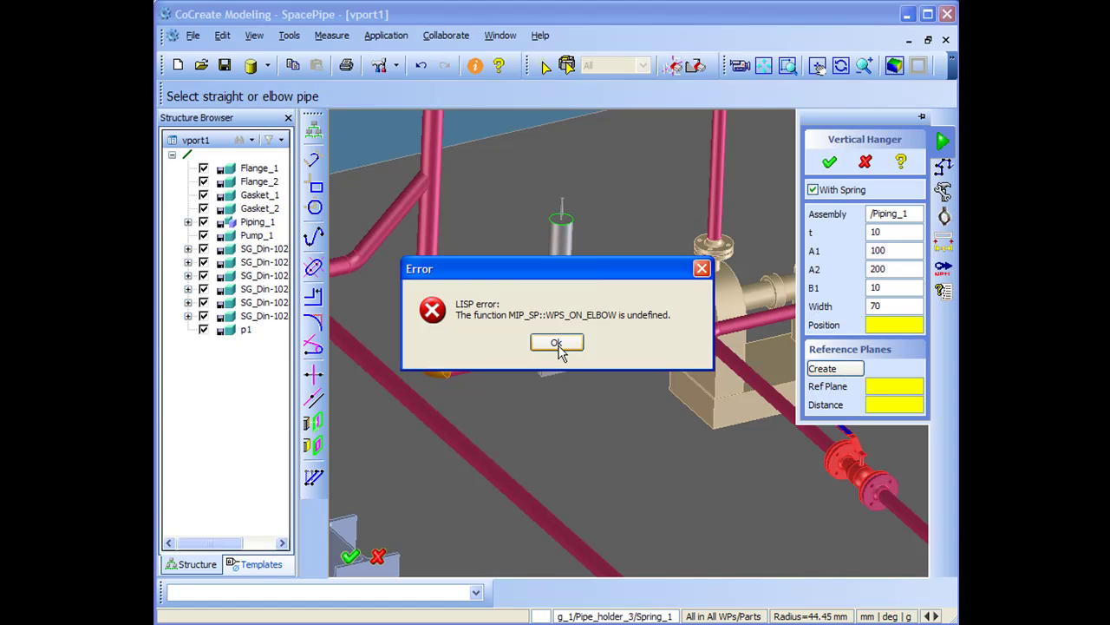
click(557, 343)
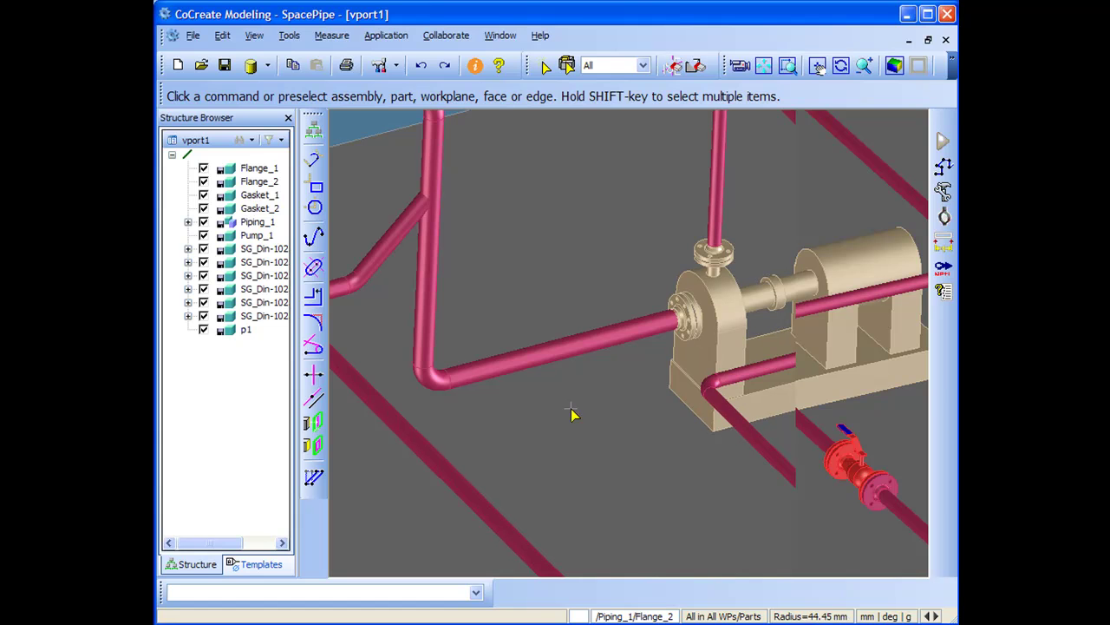
- Place a 100 mm wide horizontal hanger midway along the horizontal pipe entering the pump's end flange
scroll(588, 454, down, 3)
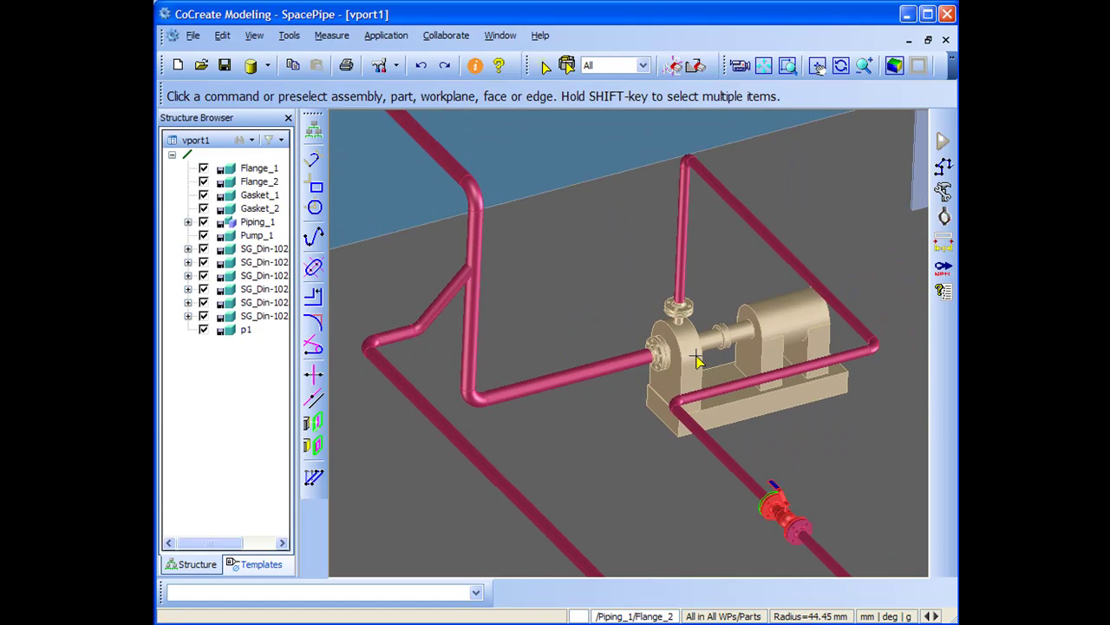
click(944, 192)
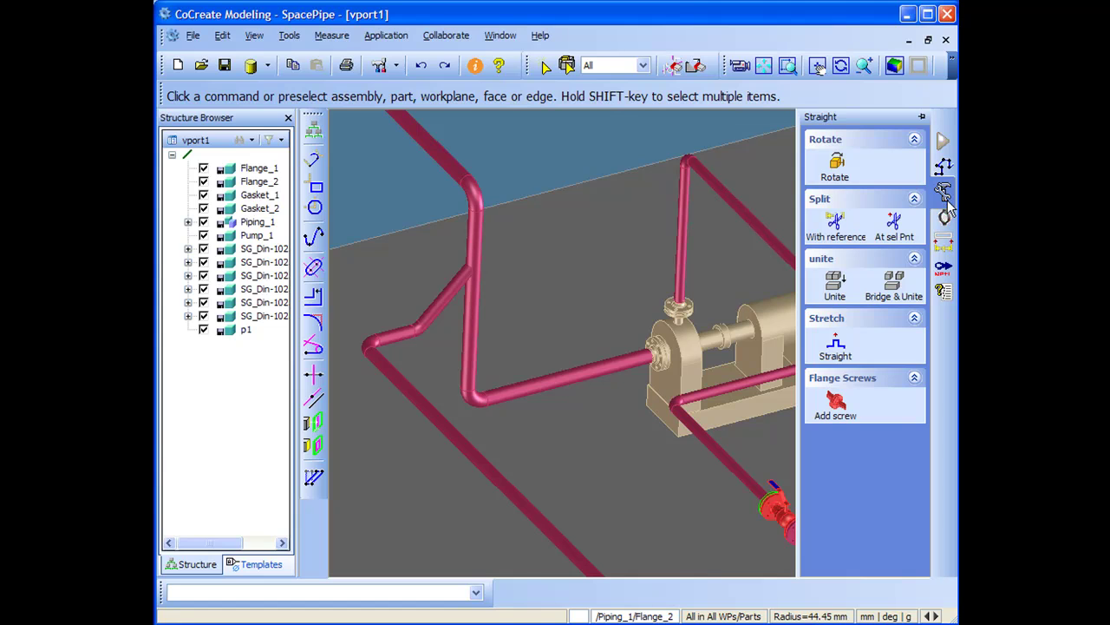
click(945, 216)
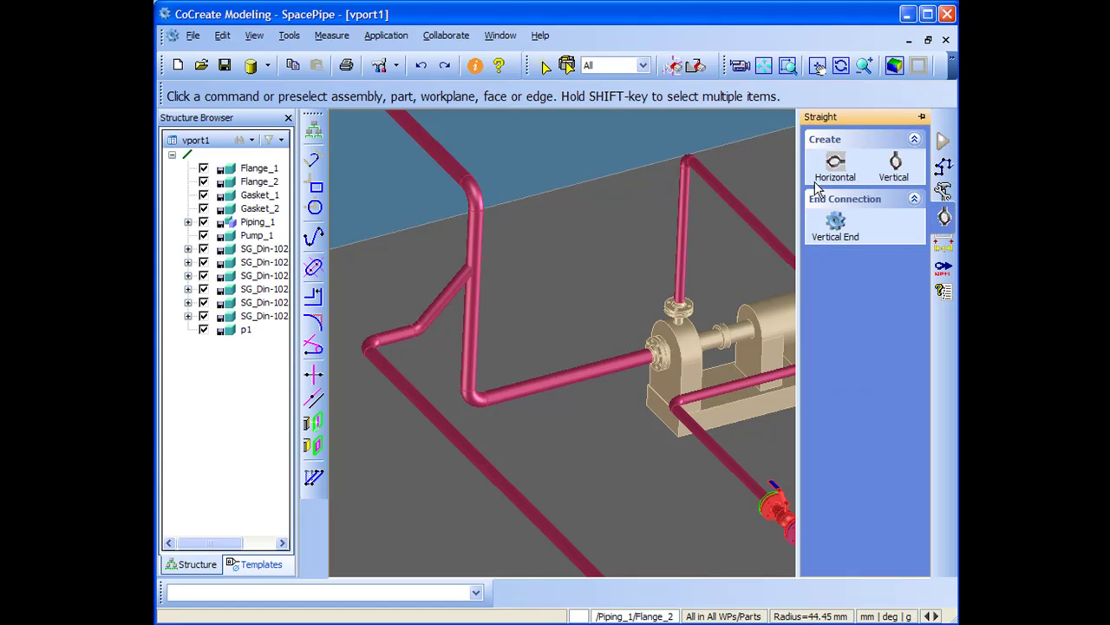
click(567, 382)
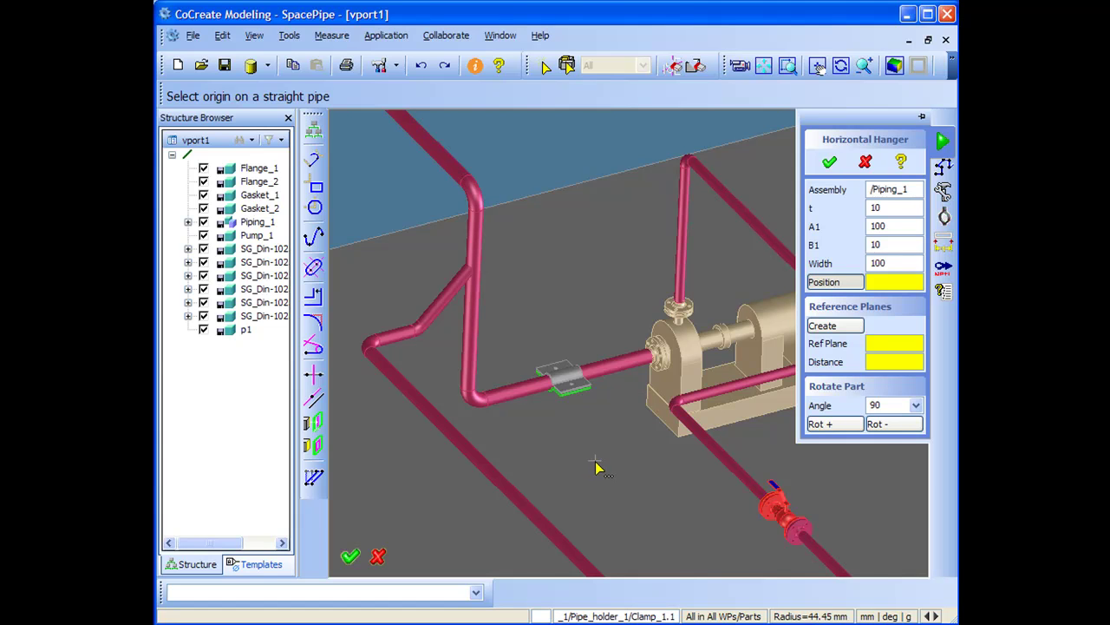
- Add 100 mm wide horizontal hangers to the upper straight beside the handwheel valve and to the sloping-view straight above the pump, and complete the command
middle_drag(505, 253, 660, 361)
click(588, 249)
middle_drag(707, 360, 574, 292)
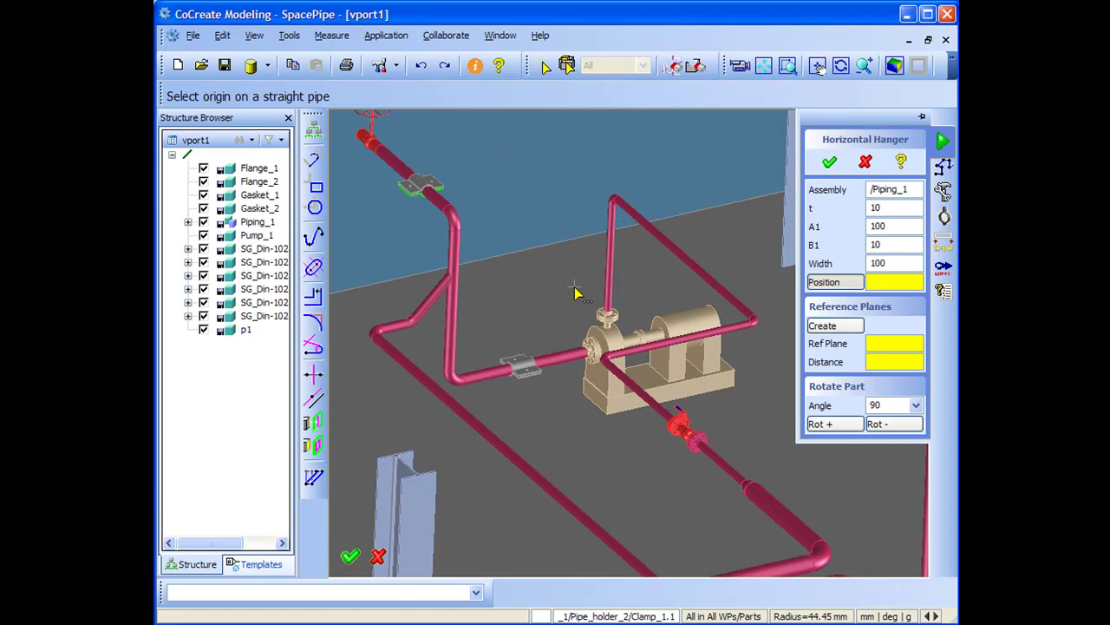
click(685, 256)
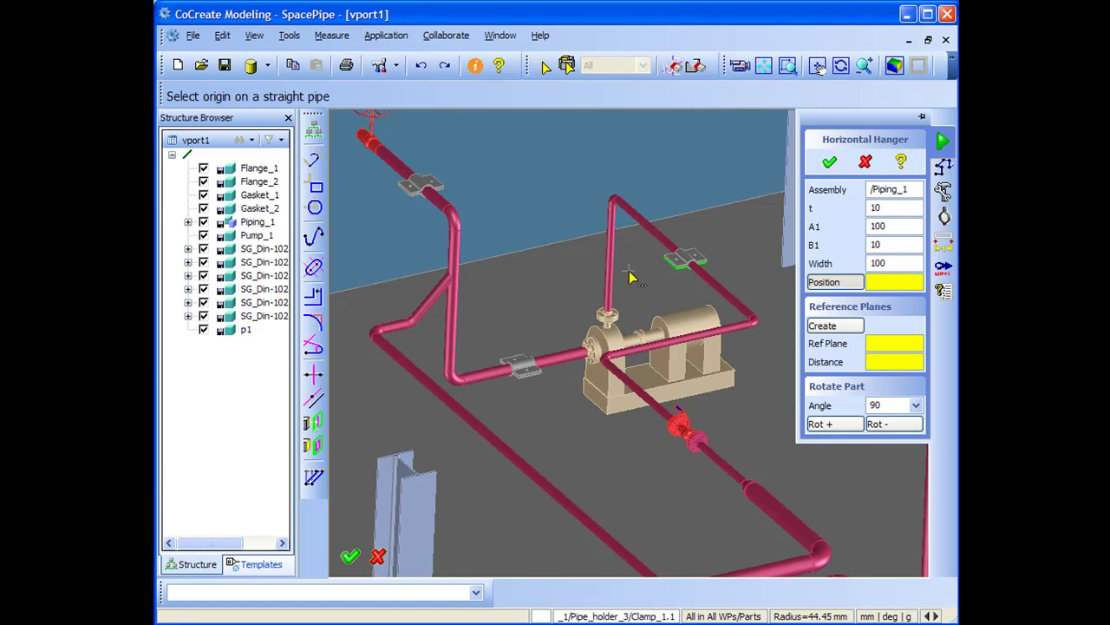
middle_drag(630, 276, 675, 319)
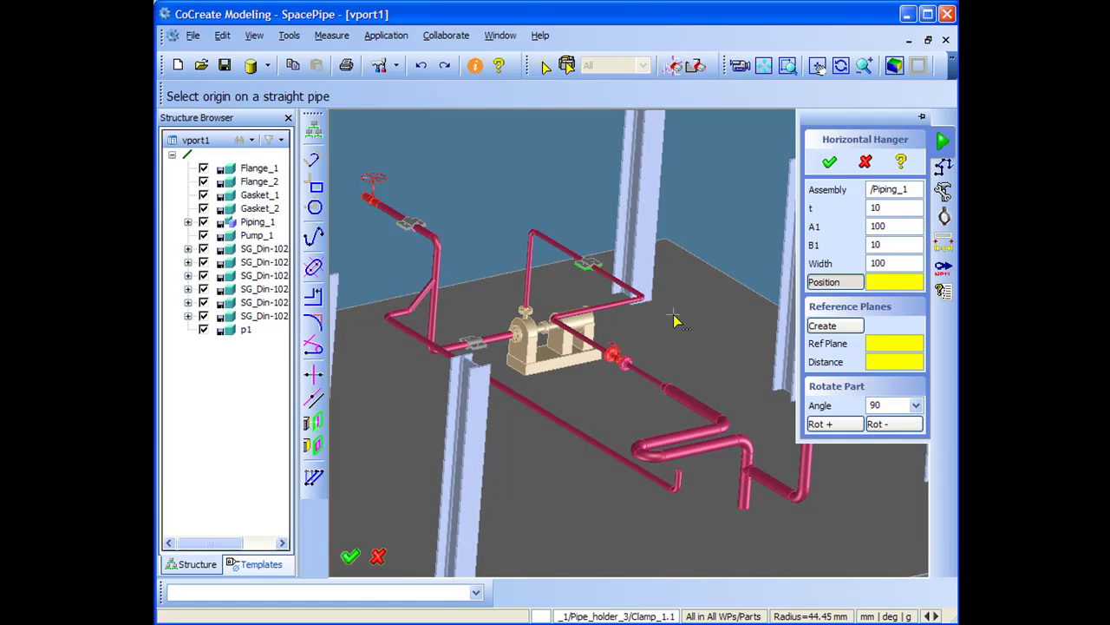
click(829, 162)
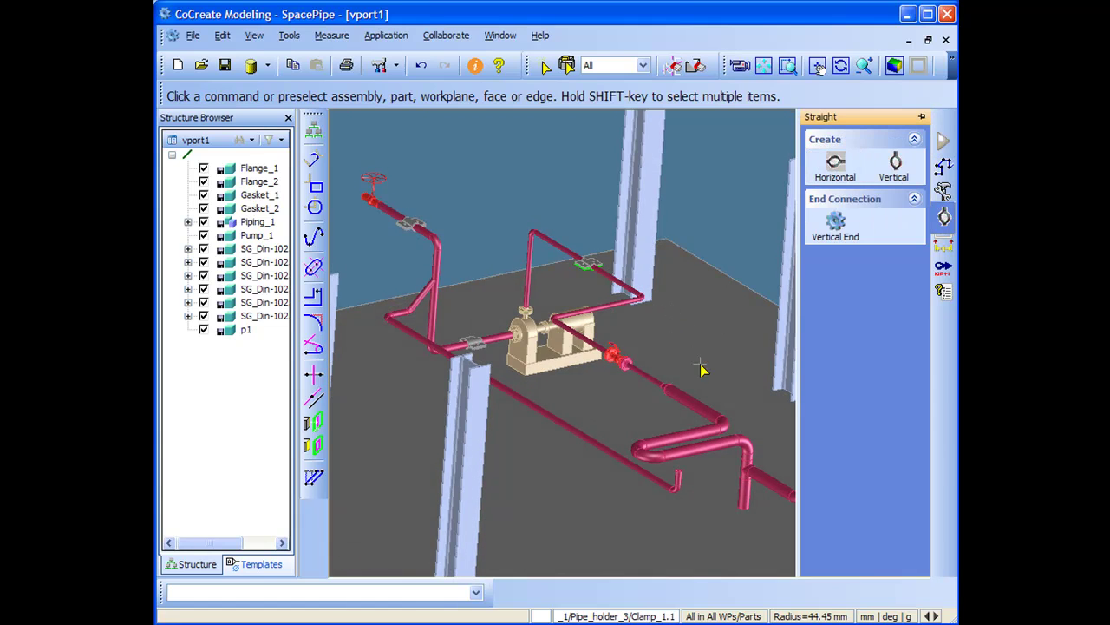
middle_drag(703, 368, 678, 321)
middle_drag(727, 416, 706, 290)
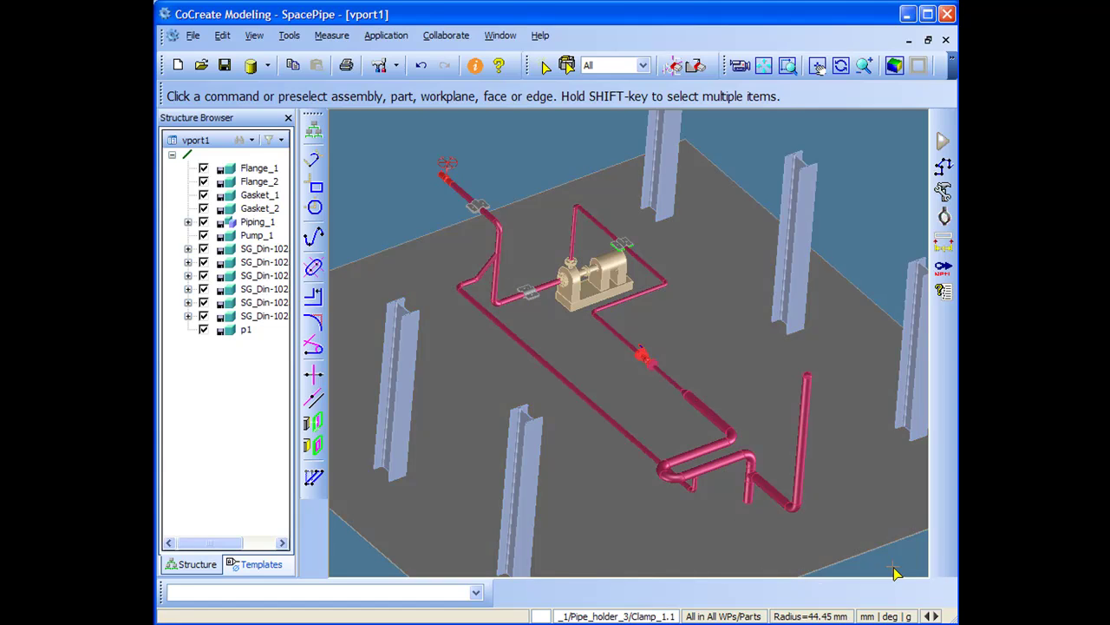